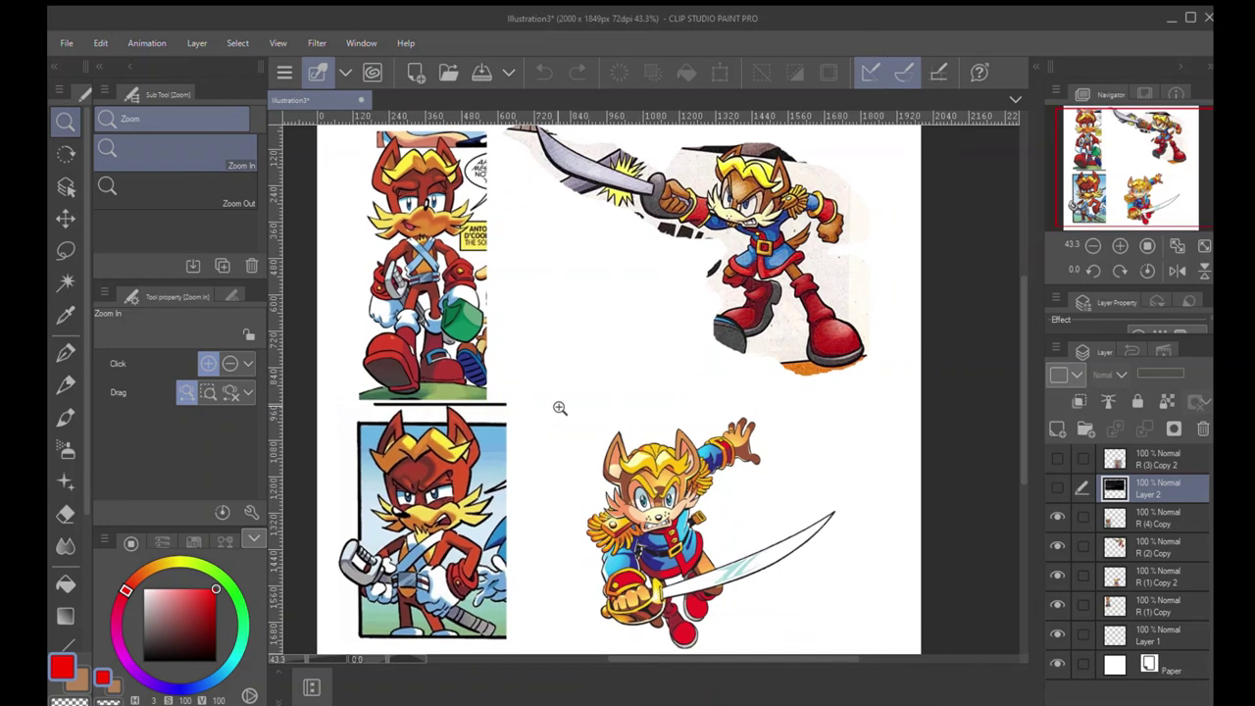
Add a new raster layer at the top of the stack for red G-pen annotations
{"action": "key", "text": "p"}
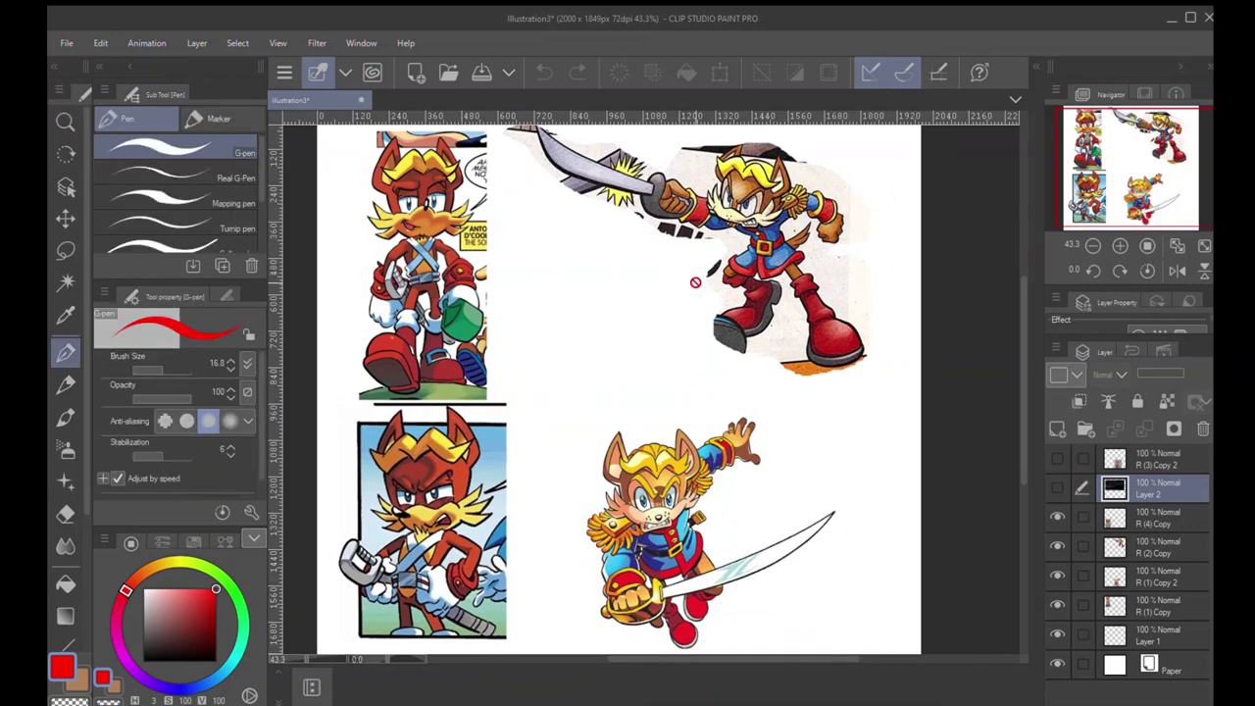
{"action": "left_click", "coordinate": [1059, 432]}
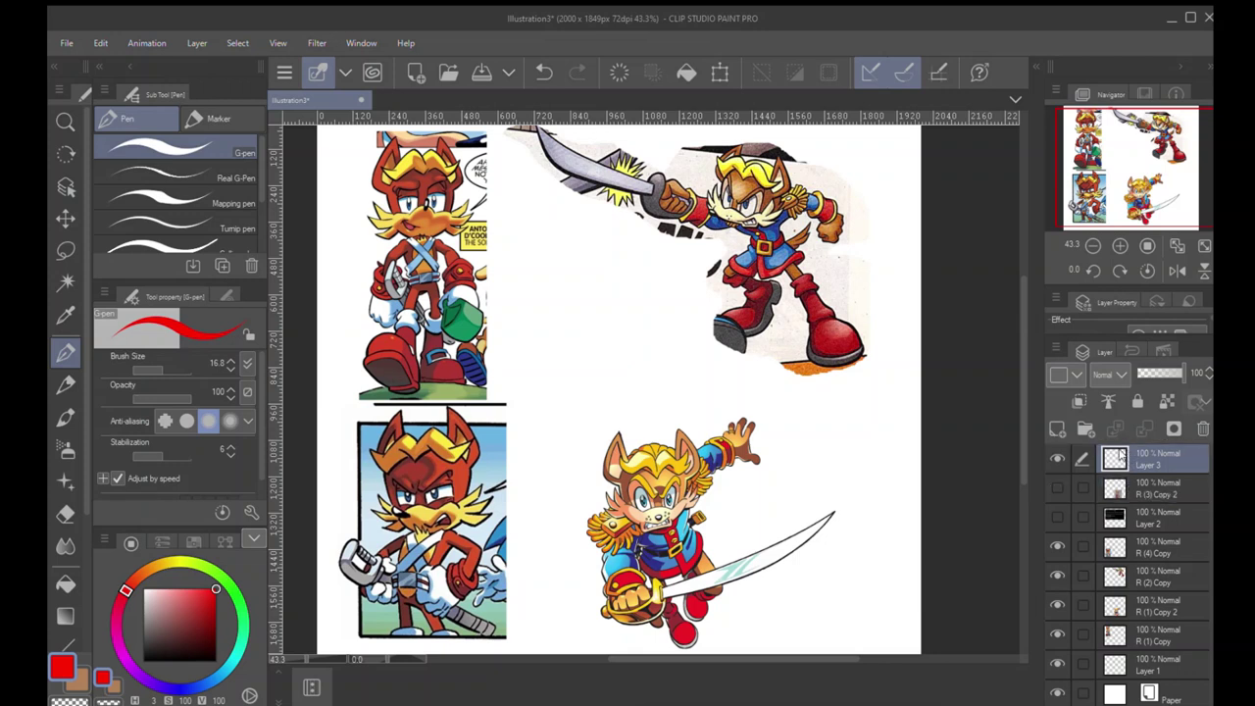
Draw a red curved arrow from the upper sword-fighting fox toward the comic reference beside it, and undo it
{"action": "mouse_move", "coordinate": [364, 235]}
{"action": "left_mouse_down"}
{"action": "mouse_move", "coordinate": [431, 163]}
{"action": "mouse_move", "coordinate": [495, 328]}
{"action": "left_mouse_up"}
{"action": "key", "text": "ctrl+z"}
{"action": "mouse_move", "coordinate": [710, 265]}
{"action": "left_mouse_down"}
{"action": "mouse_move", "coordinate": [529, 260]}
{"action": "mouse_move", "coordinate": [554, 242]}
{"action": "left_mouse_up"}
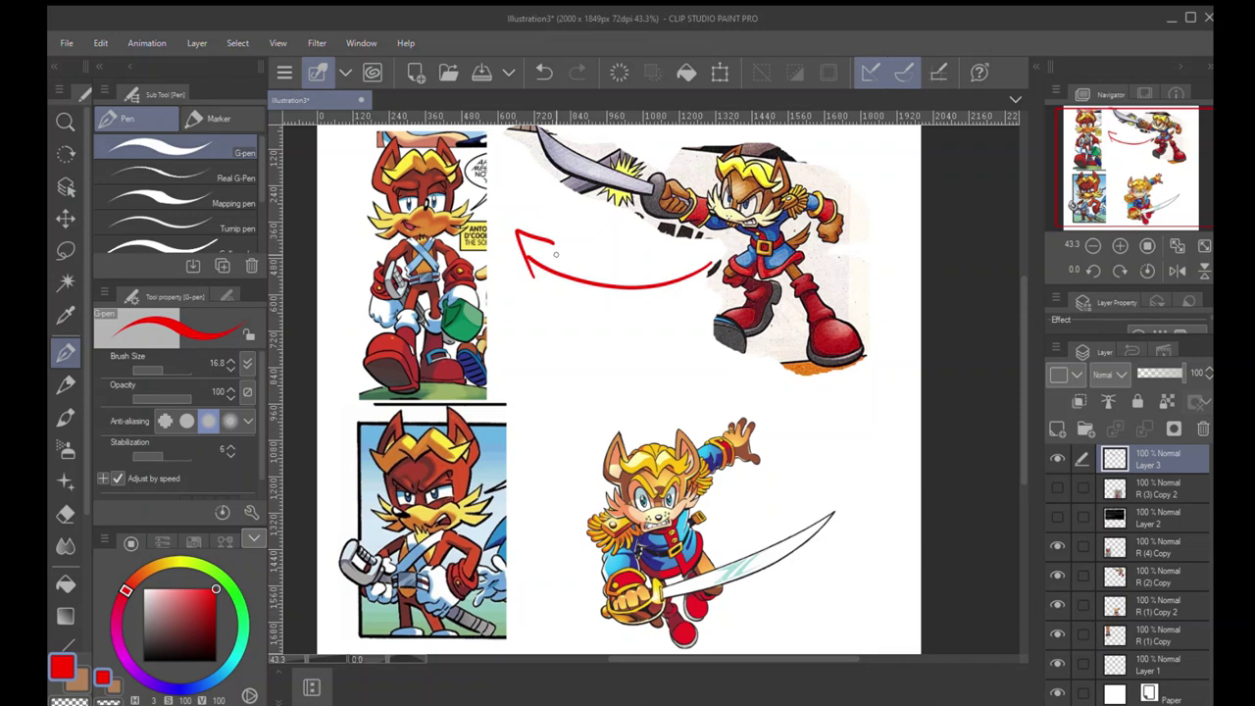
{"action": "key", "text": "ctrl+z"}
{"action": "key", "text": "ctrl+z"}
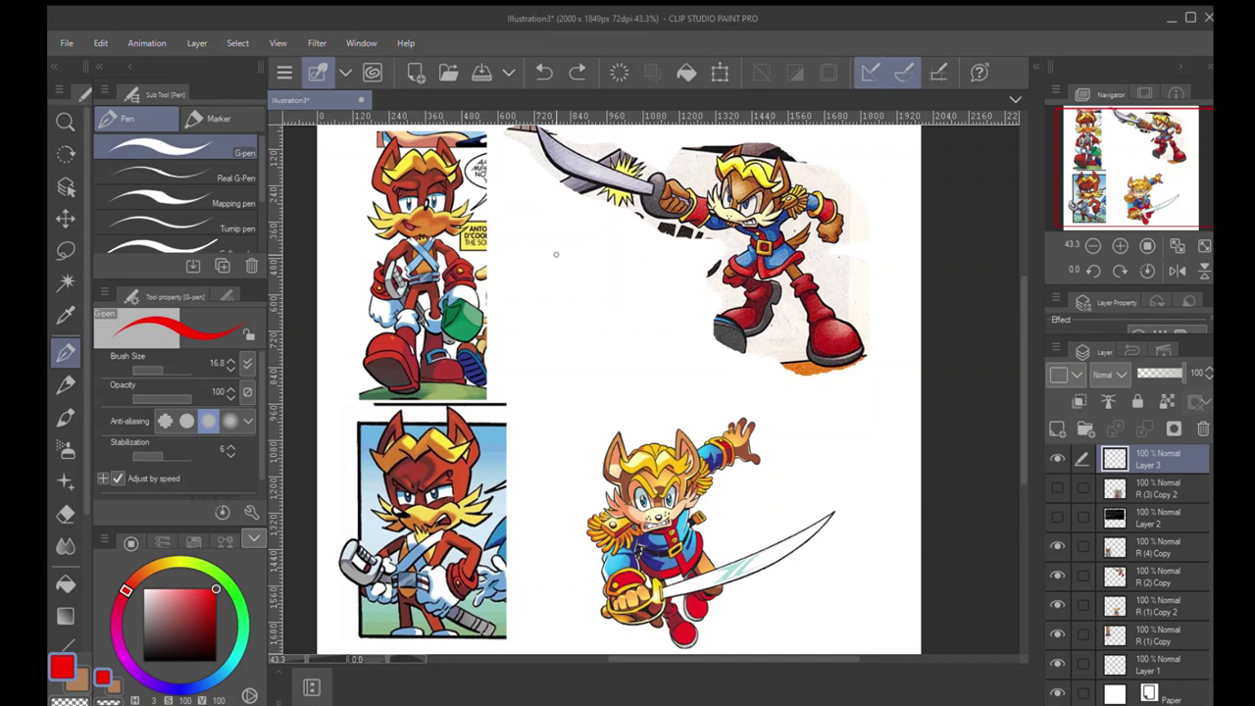
Cross out the upper sword-fighting fox with a large red X, and undo the strokes
{"action": "left_click_drag", "start_coordinate": [698, 324], "coordinate": [818, 218]}
{"action": "left_click_drag", "start_coordinate": [701, 184], "coordinate": [861, 355]}
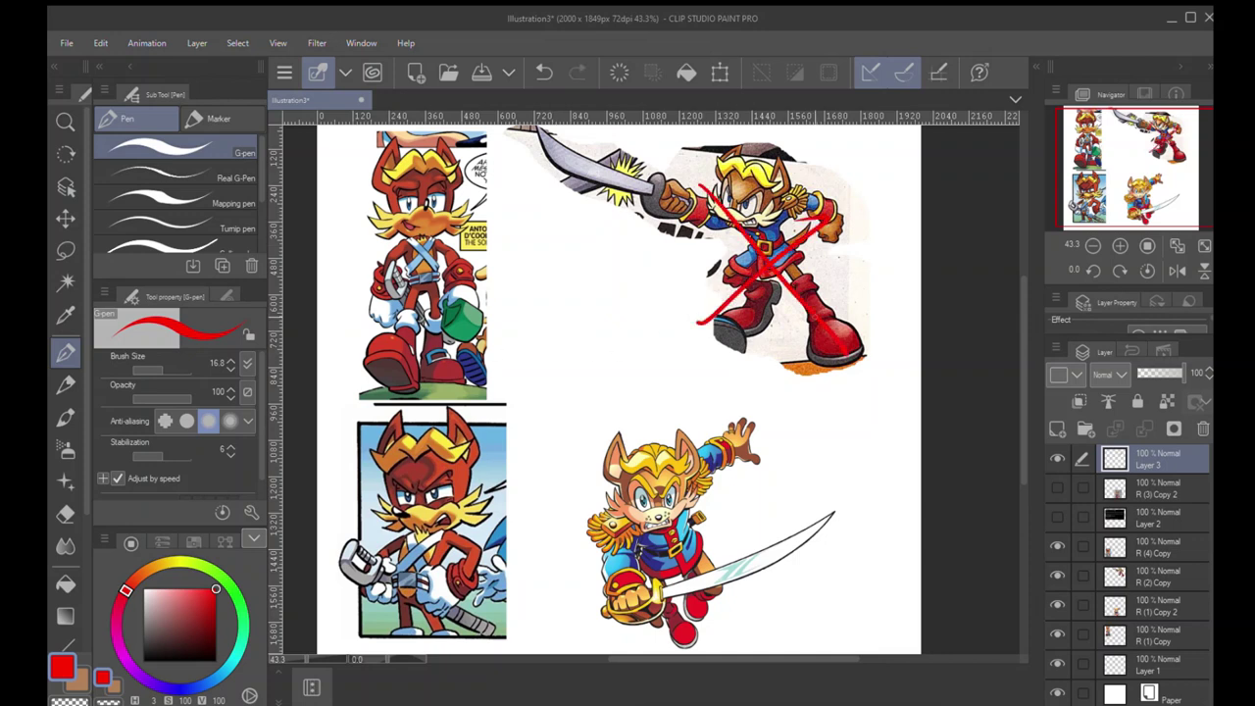
{"action": "left_click_drag", "start_coordinate": [602, 294], "coordinate": [606, 304]}
{"action": "key", "text": "ctrl+z"}
{"action": "key", "text": "ctrl+z"}
{"action": "key", "text": "ctrl+z"}
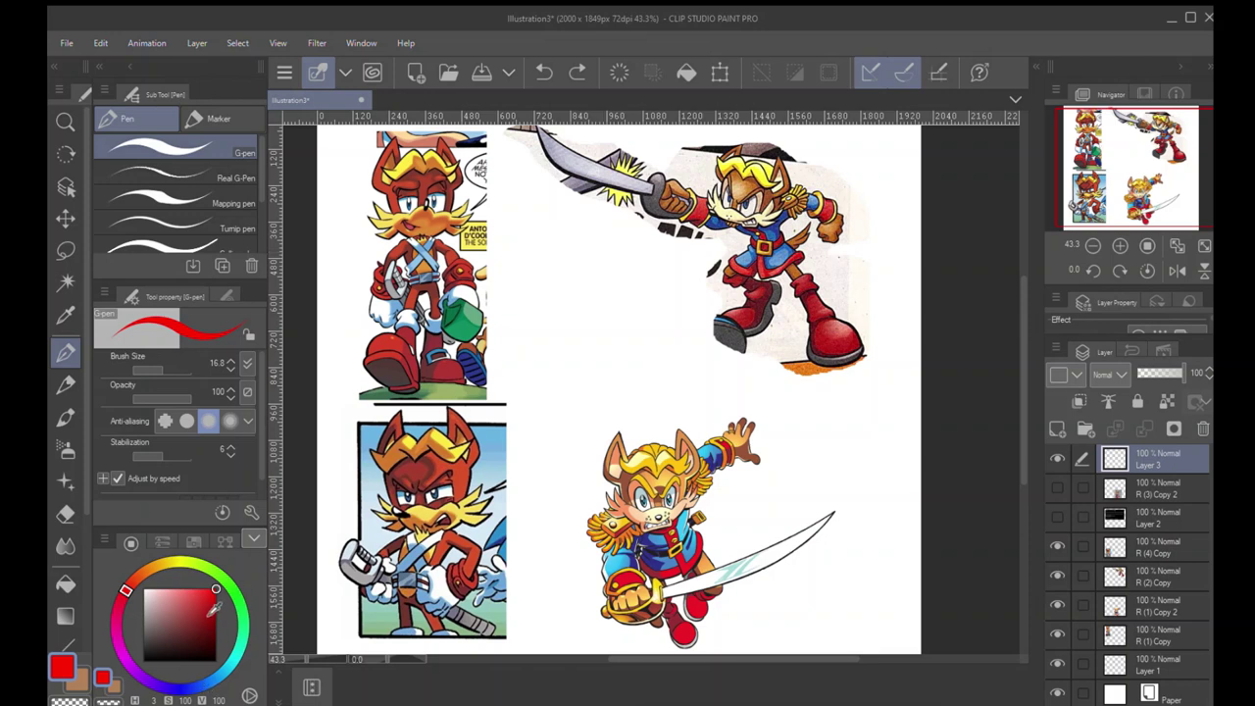
Draw a long red arrow from the upper sword-fighting fox to the comic fox holding the green gem, and undo it
{"action": "mouse_move", "coordinate": [680, 283]}
{"action": "left_mouse_down"}
{"action": "mouse_move", "coordinate": [579, 335]}
{"action": "mouse_move", "coordinate": [456, 289]}
{"action": "mouse_move", "coordinate": [458, 305]}
{"action": "left_mouse_up"}
{"action": "left_click_drag", "start_coordinate": [463, 281], "coordinate": [487, 292]}
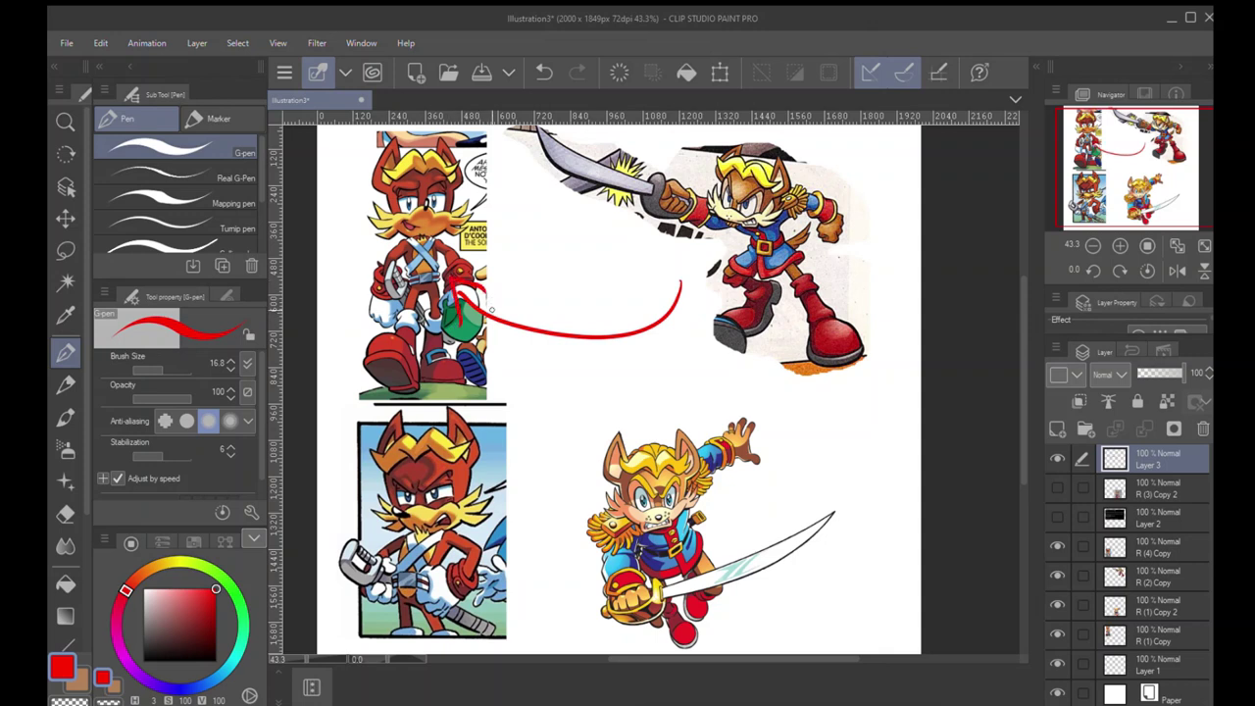
{"action": "key", "text": "ctrl+z"}
{"action": "key", "text": "ctrl+z"}
{"action": "key", "text": "ctrl+z"}
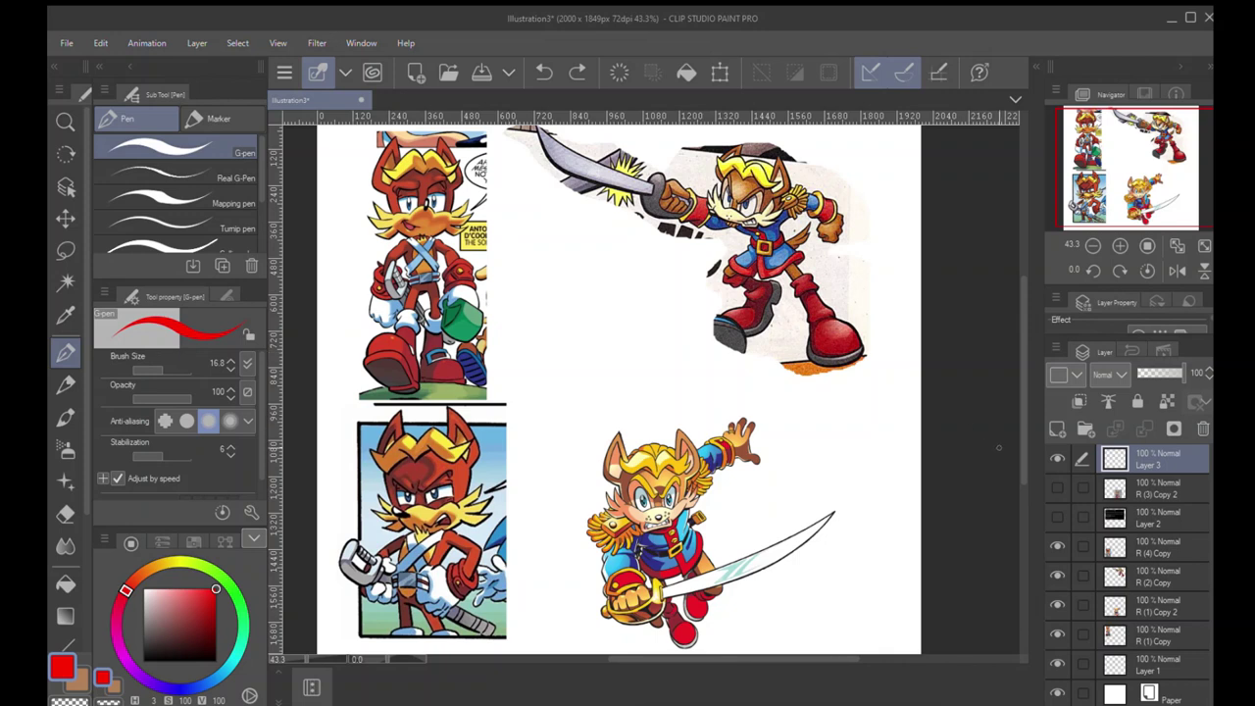
Show the black text notice on Layer 2, try a red mark over it, and hide the notice again
{"action": "left_click", "coordinate": [1057, 516]}
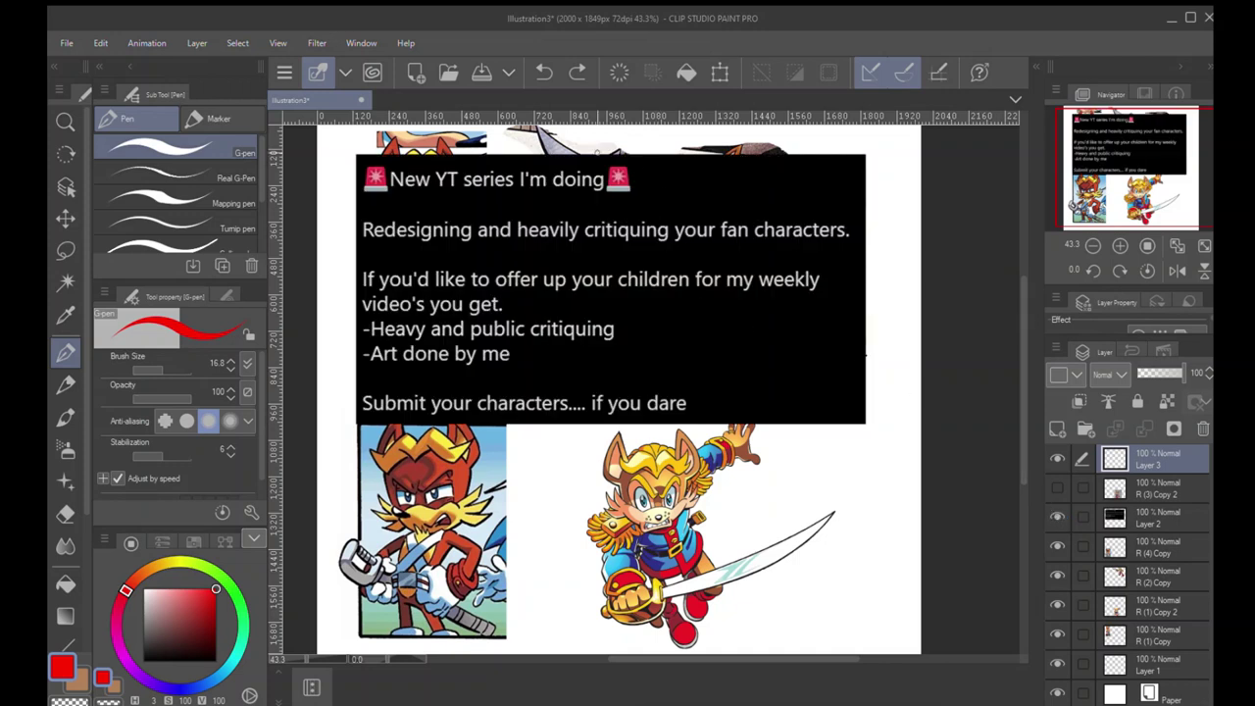
{"action": "mouse_move", "coordinate": [495, 145]}
{"action": "left_mouse_down"}
{"action": "mouse_move", "coordinate": [785, 294]}
{"action": "mouse_move", "coordinate": [416, 211]}
{"action": "left_mouse_up"}
{"action": "key", "text": "ctrl+z"}
{"action": "left_click", "coordinate": [1056, 516]}
Merge the four visible reference image layers into one and lower the merged layer's opacity to 69%
{"action": "left_click_drag", "start_coordinate": [636, 324], "coordinate": [657, 345]}
{"action": "key", "text": "ctrl+space"}
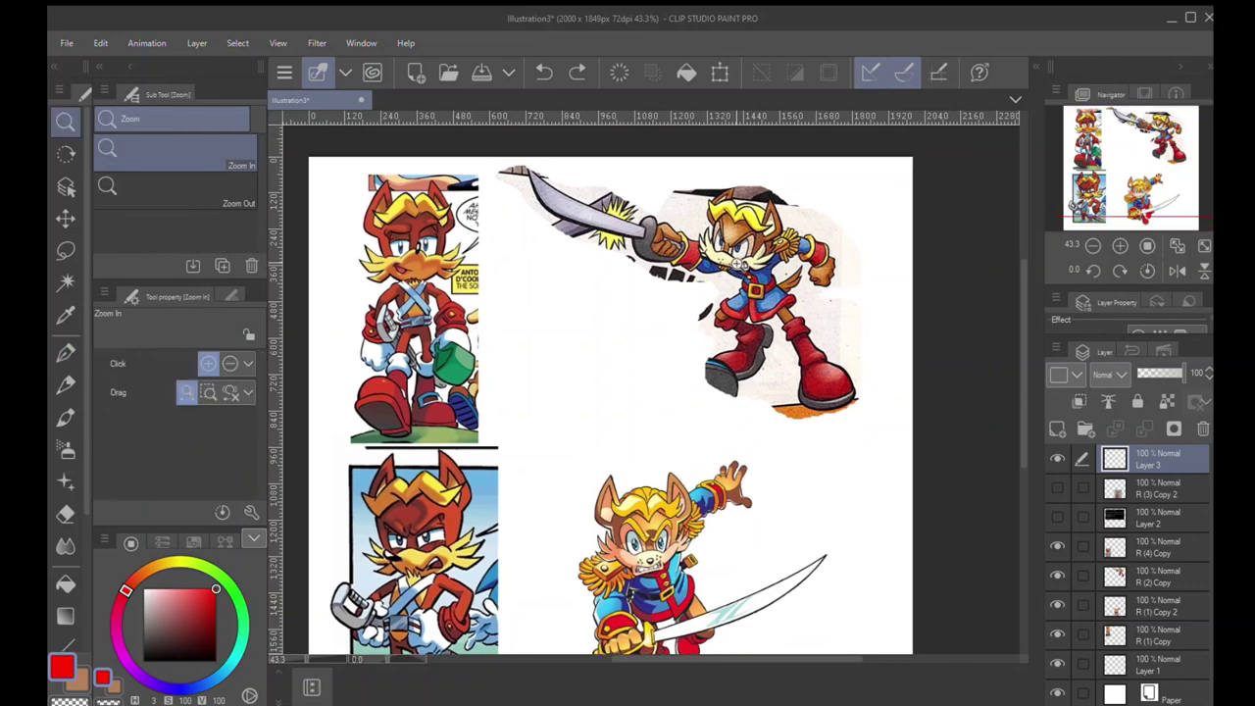
{"action": "left_click_drag", "start_coordinate": [735, 248], "coordinate": [741, 358]}
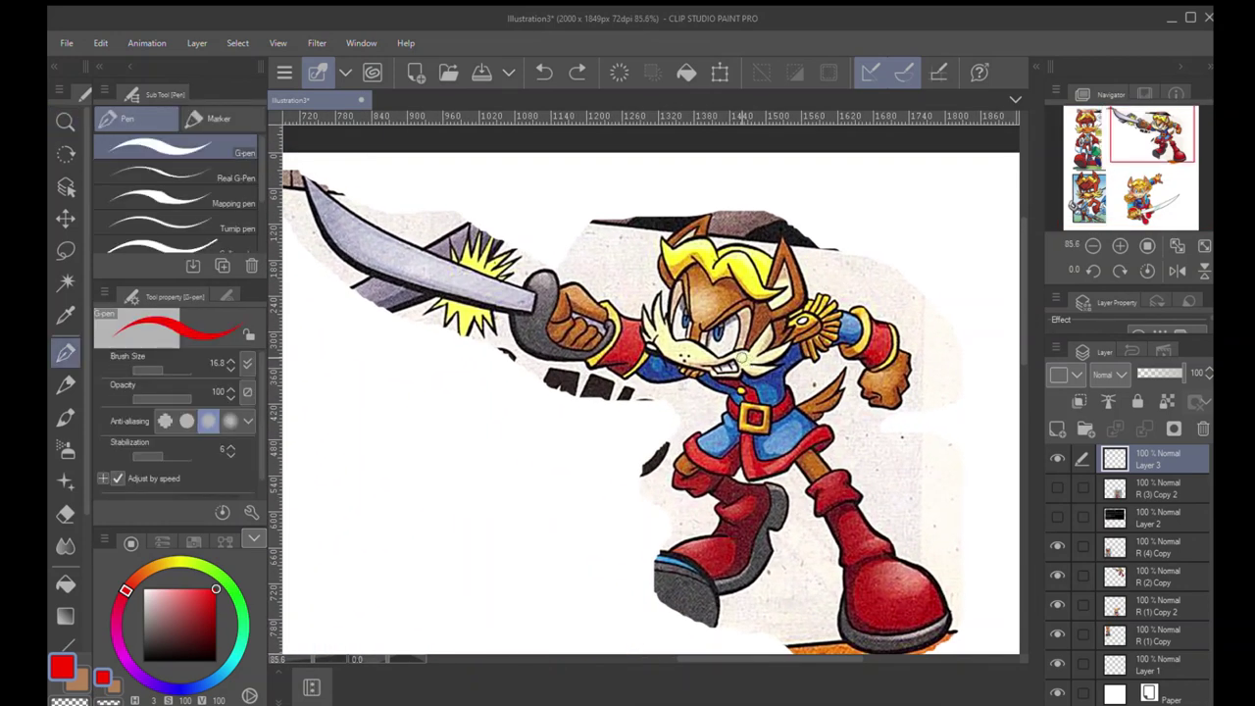
{"action": "left_click", "coordinate": [1127, 551]}
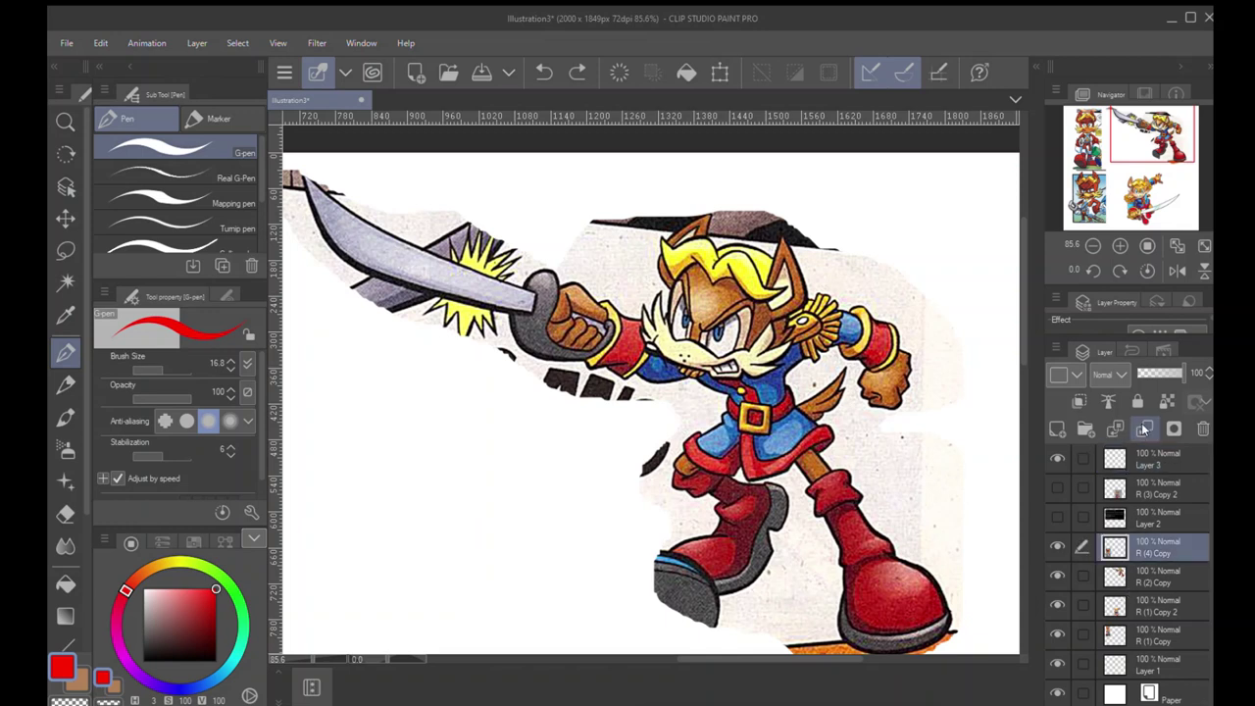
{"action": "left_click", "coordinate": [1143, 428]}
{"action": "left_click", "coordinate": [1143, 429]}
{"action": "left_click", "coordinate": [1143, 429]}
{"action": "left_click", "coordinate": [1166, 372]}
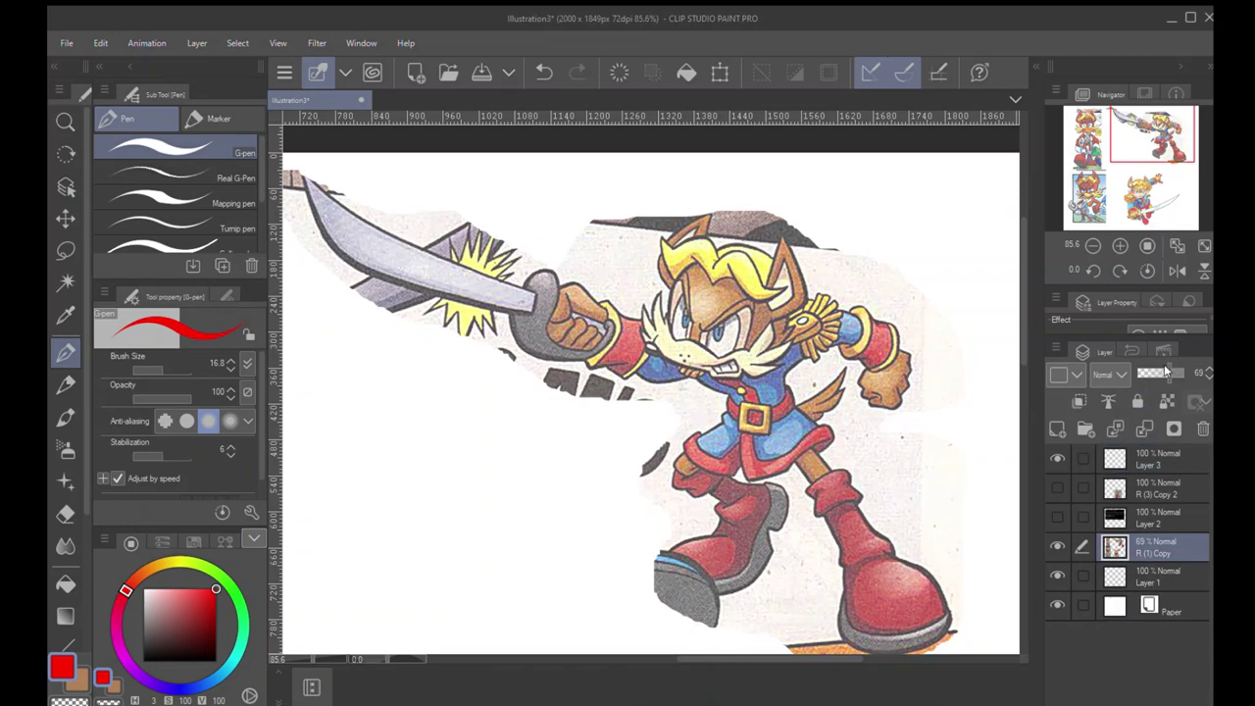
Make Layer 3 active, remove the test stroke and reduce the G-pen brush size to 7.8
{"action": "left_click", "coordinate": [1127, 459]}
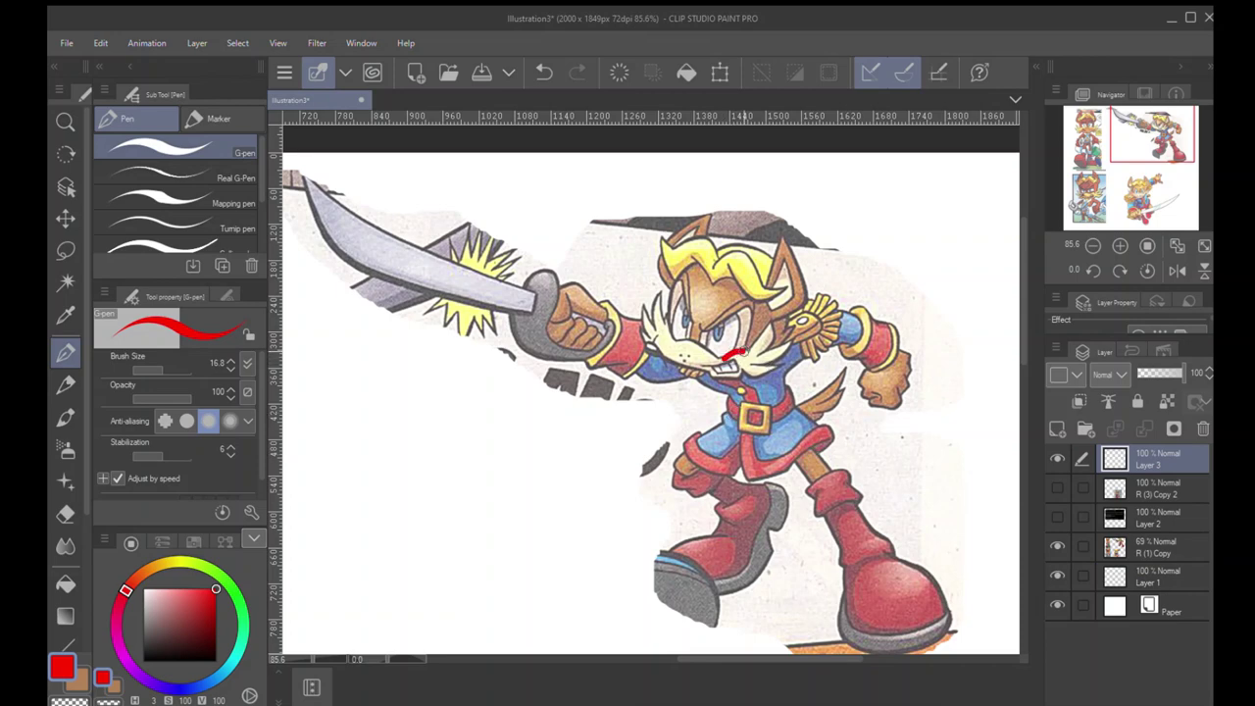
{"action": "key", "text": "ctrl+z"}
{"action": "key", "text": "["}
{"action": "key", "text": "["}
{"action": "key", "text": "["}
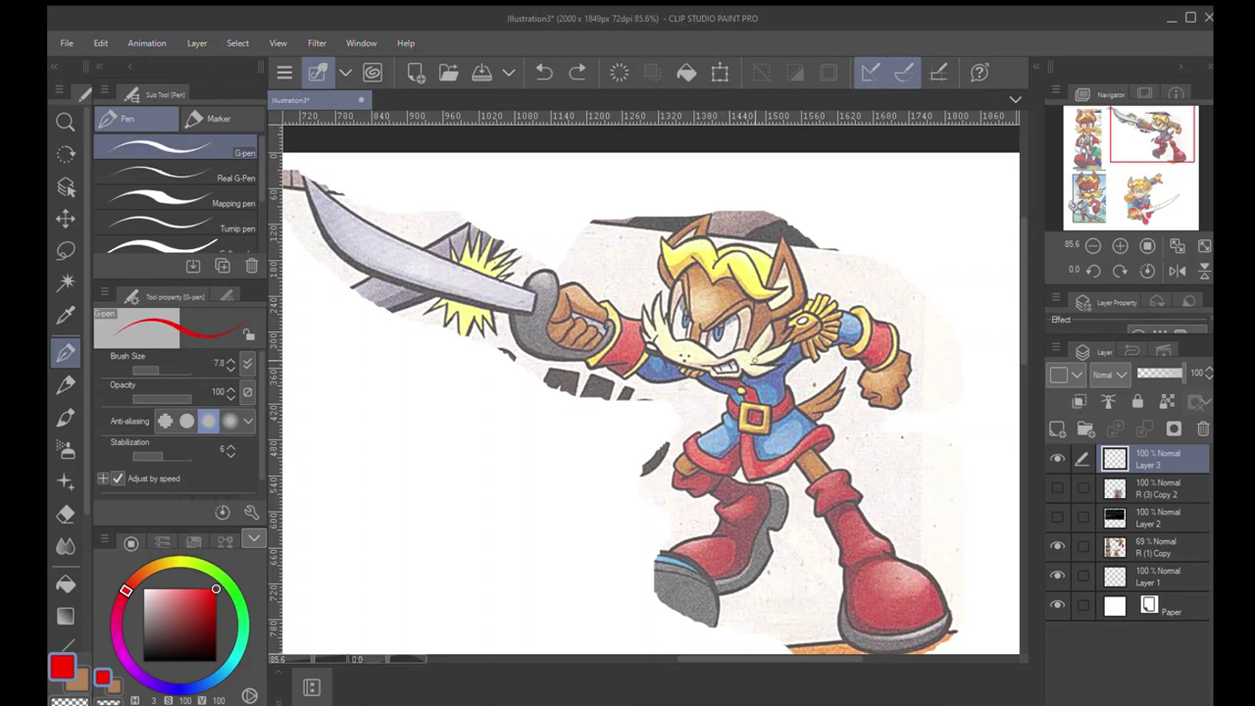
Sketch drooping cheek fur in red beside the upper fox's mouth, and undo all of its strokes
{"action": "key", "text": "ctrl+space"}
{"action": "left_click", "coordinate": [755, 360]}
{"action": "left_click", "coordinate": [755, 360]}
{"action": "left_click", "coordinate": [755, 359]}
{"action": "mouse_move", "coordinate": [674, 368]}
{"action": "left_mouse_down"}
{"action": "mouse_move", "coordinate": [752, 349]}
{"action": "mouse_move", "coordinate": [789, 319]}
{"action": "mouse_move", "coordinate": [809, 414]}
{"action": "mouse_move", "coordinate": [768, 394]}
{"action": "mouse_move", "coordinate": [752, 438]}
{"action": "left_mouse_up"}
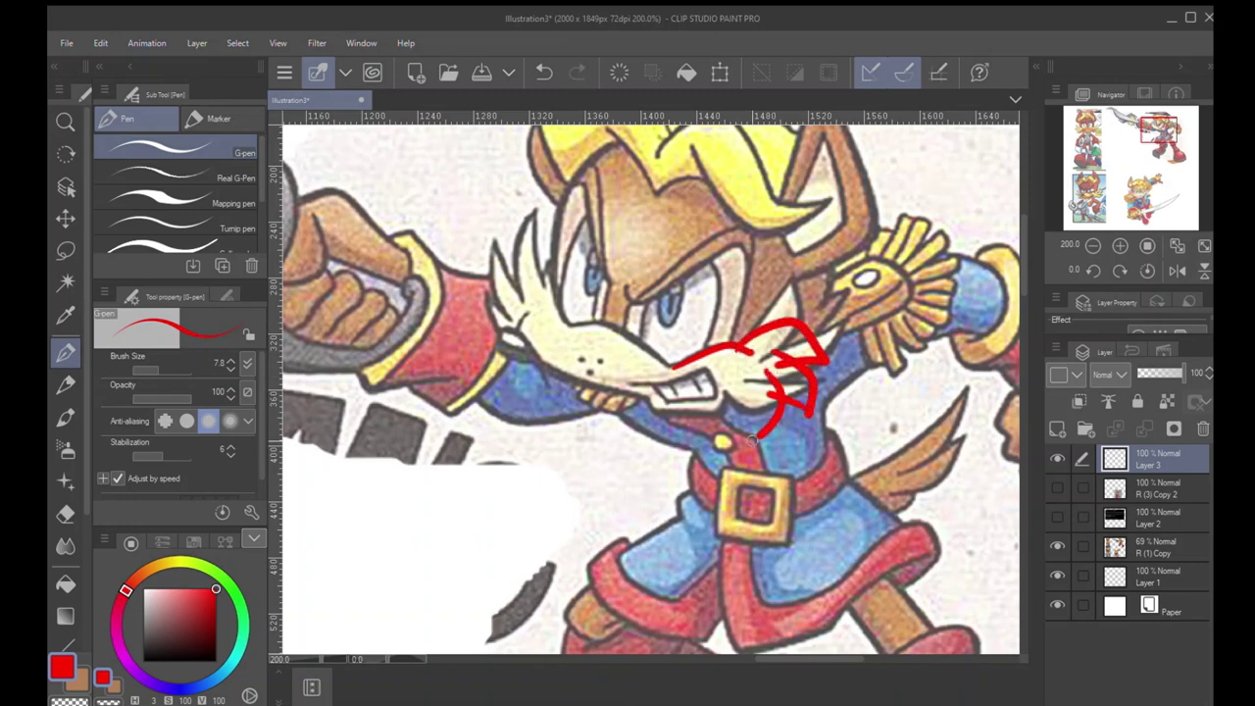
{"action": "key", "text": "ctrl+z"}
{"action": "key", "text": "ctrl+z"}
{"action": "key", "text": "ctrl+z"}
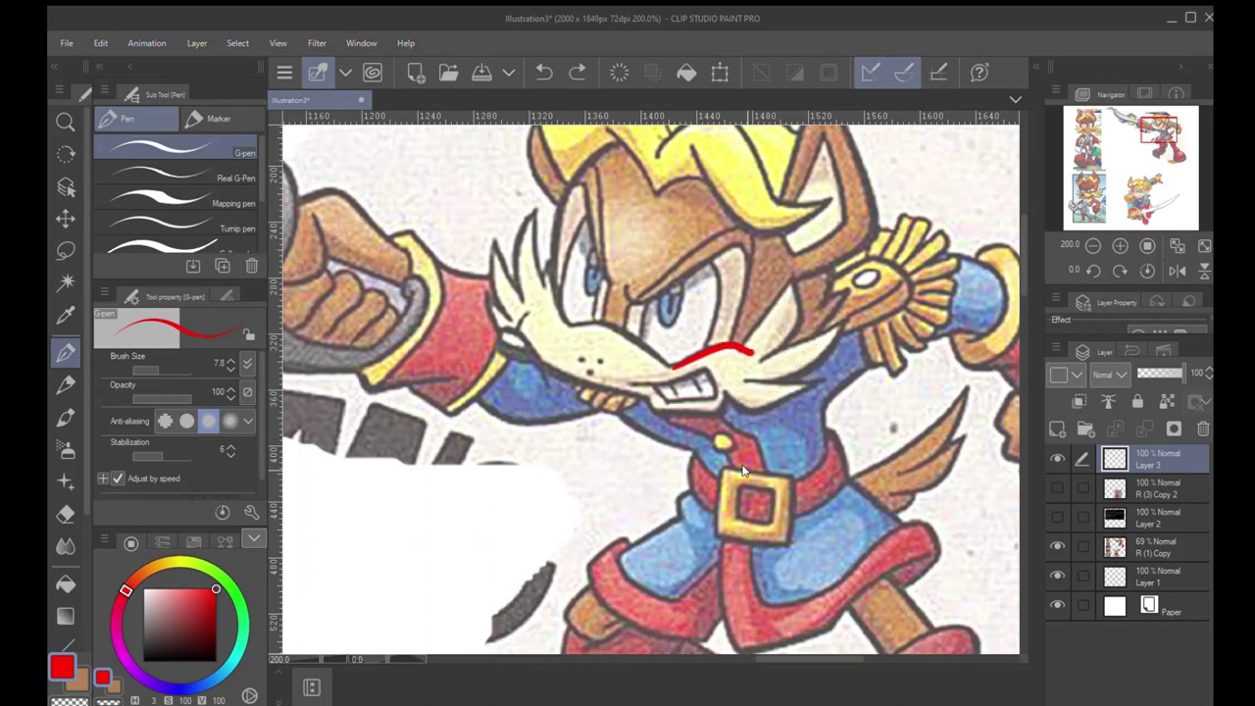
{"action": "key", "text": "ctrl+z"}
Trace the upper fox's pointed cheek fur tufts in red, and undo the tracing
{"action": "mouse_move", "coordinate": [740, 349]}
{"action": "left_mouse_down"}
{"action": "mouse_move", "coordinate": [788, 284]}
{"action": "mouse_move", "coordinate": [770, 364]}
{"action": "mouse_move", "coordinate": [845, 333]}
{"action": "left_mouse_up"}
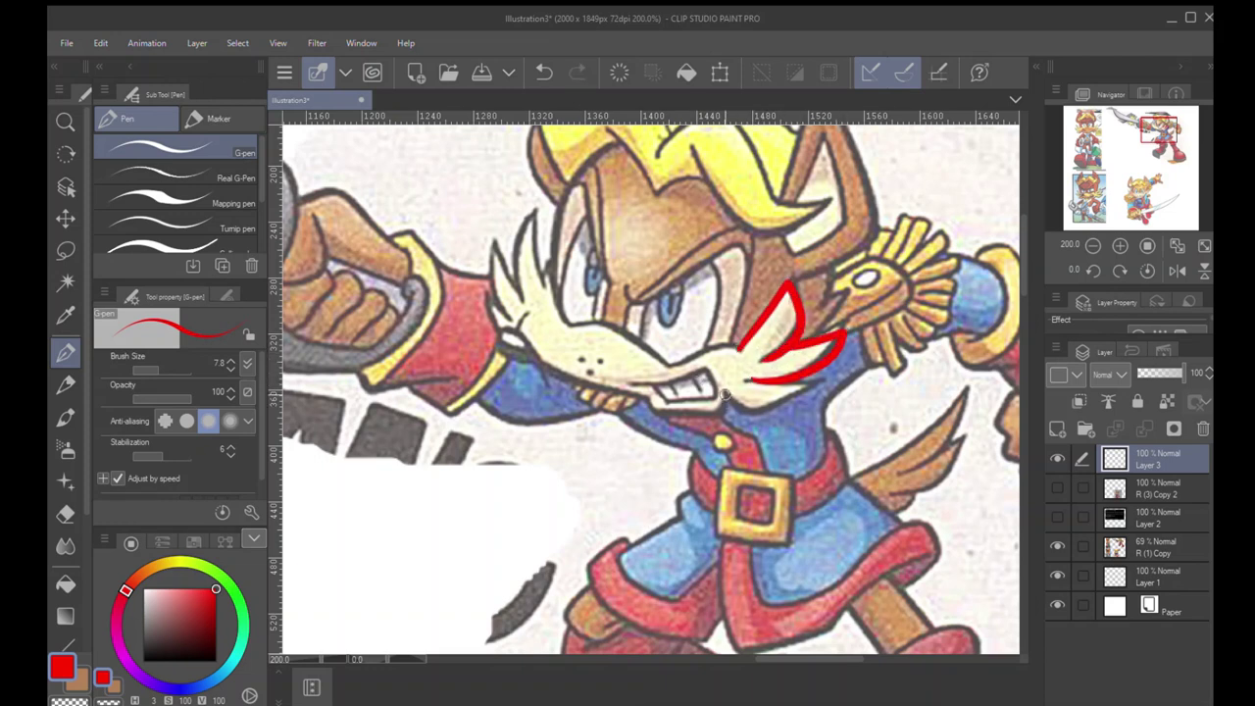
{"action": "key", "text": "ctrl+z"}
{"action": "key", "text": "ctrl+z"}
{"action": "key", "text": "ctrl+z"}
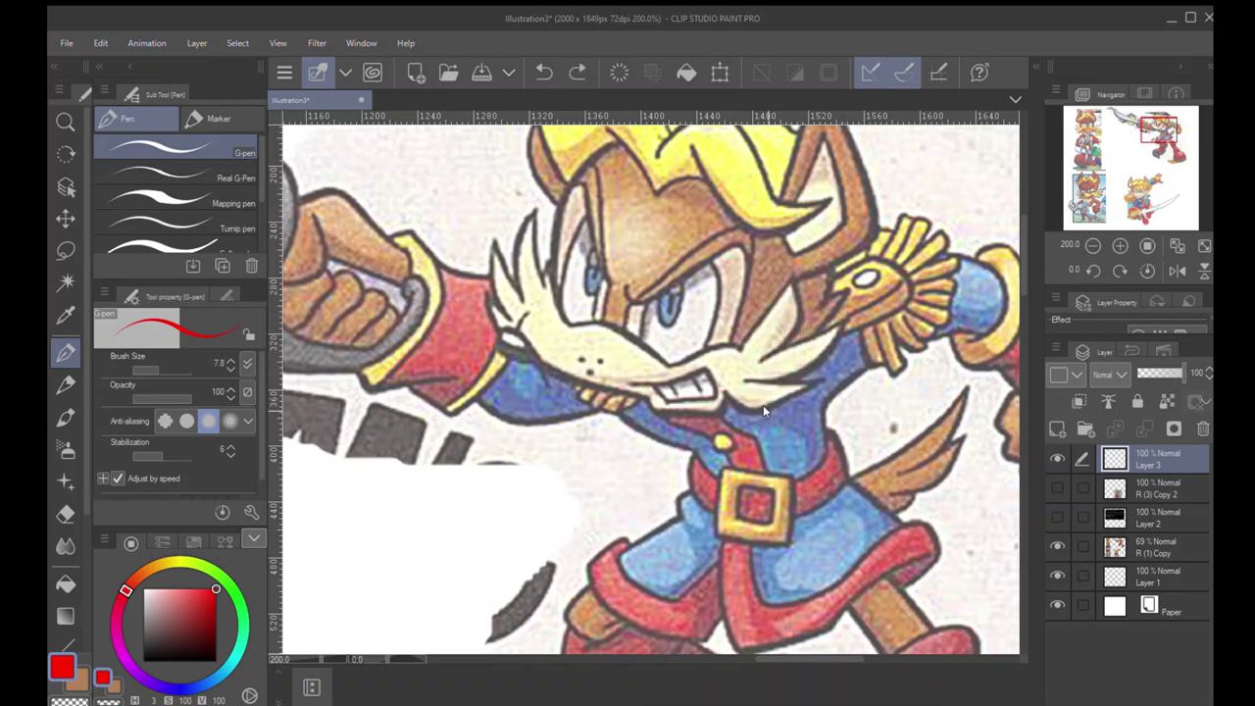
Mark the three whisker dots on the upper fox's muzzle in red, and undo the marks
{"action": "key", "text": "ctrl+space"}
{"action": "left_click_drag", "start_coordinate": [588, 336], "coordinate": [620, 380]}
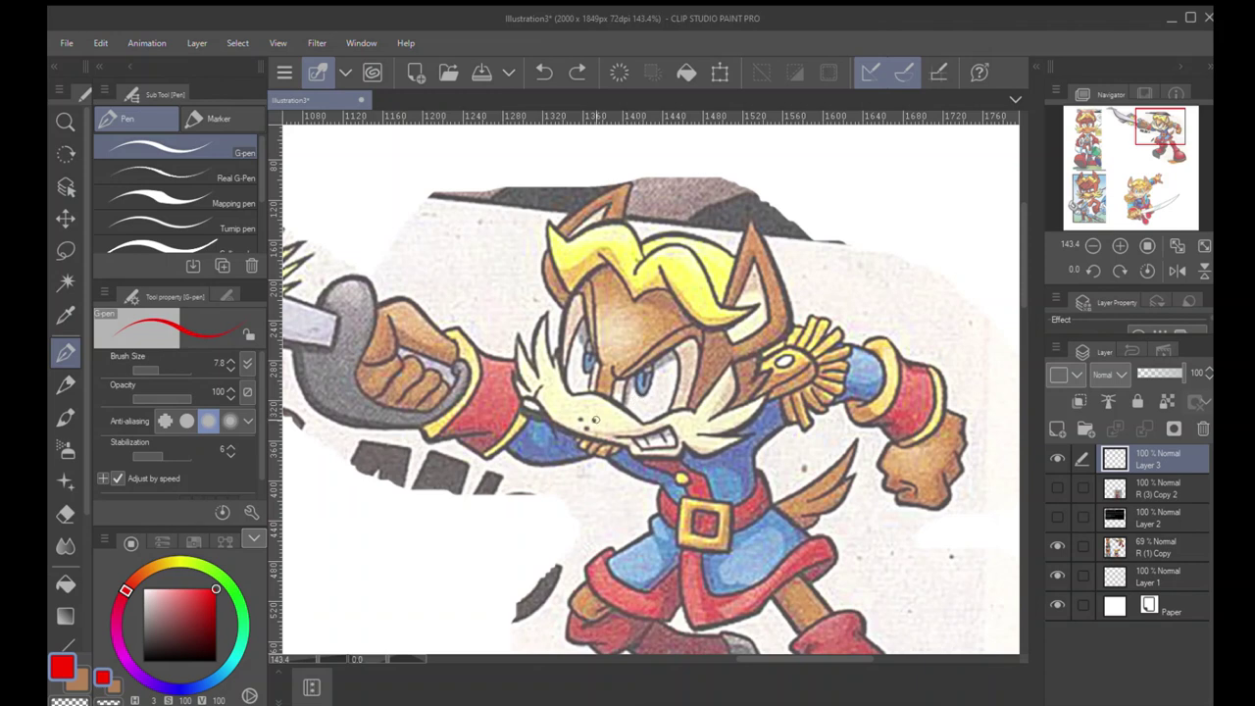
{"action": "left_click", "coordinate": [581, 416]}
{"action": "left_click", "coordinate": [586, 424]}
{"action": "left_click", "coordinate": [592, 420]}
{"action": "key", "text": "ctrl+z"}
{"action": "key", "text": "ctrl+z"}
{"action": "key", "text": "ctrl+z"}
Circle the upper fox's hair and forehead in red, try a stroke along the hair, and undo both
{"action": "mouse_move", "coordinate": [652, 208]}
{"action": "left_mouse_down"}
{"action": "mouse_move", "coordinate": [549, 353]}
{"action": "mouse_move", "coordinate": [579, 224]}
{"action": "left_mouse_up"}
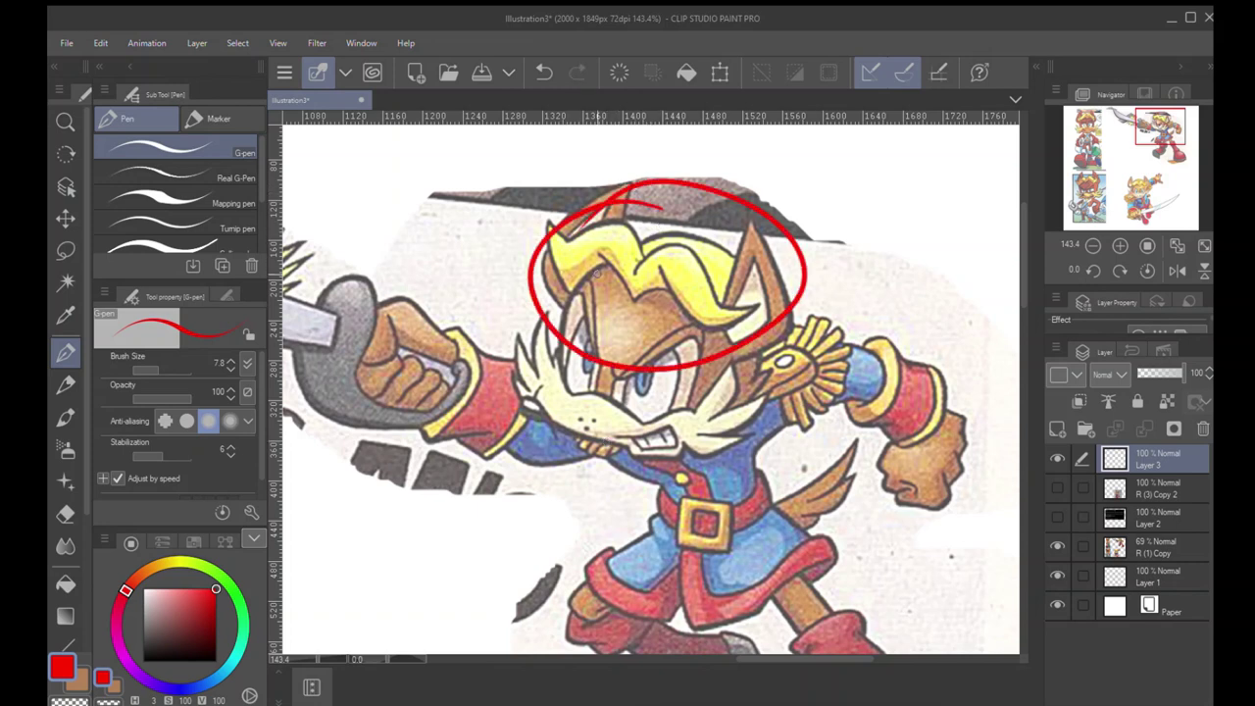
{"action": "key", "text": "ctrl+z"}
{"action": "mouse_move", "coordinate": [559, 290]}
{"action": "left_mouse_down"}
{"action": "mouse_move", "coordinate": [550, 217]}
{"action": "mouse_move", "coordinate": [568, 239]}
{"action": "mouse_move", "coordinate": [622, 221]}
{"action": "mouse_move", "coordinate": [650, 262]}
{"action": "left_mouse_up"}
{"action": "key", "text": "ctrl+z"}
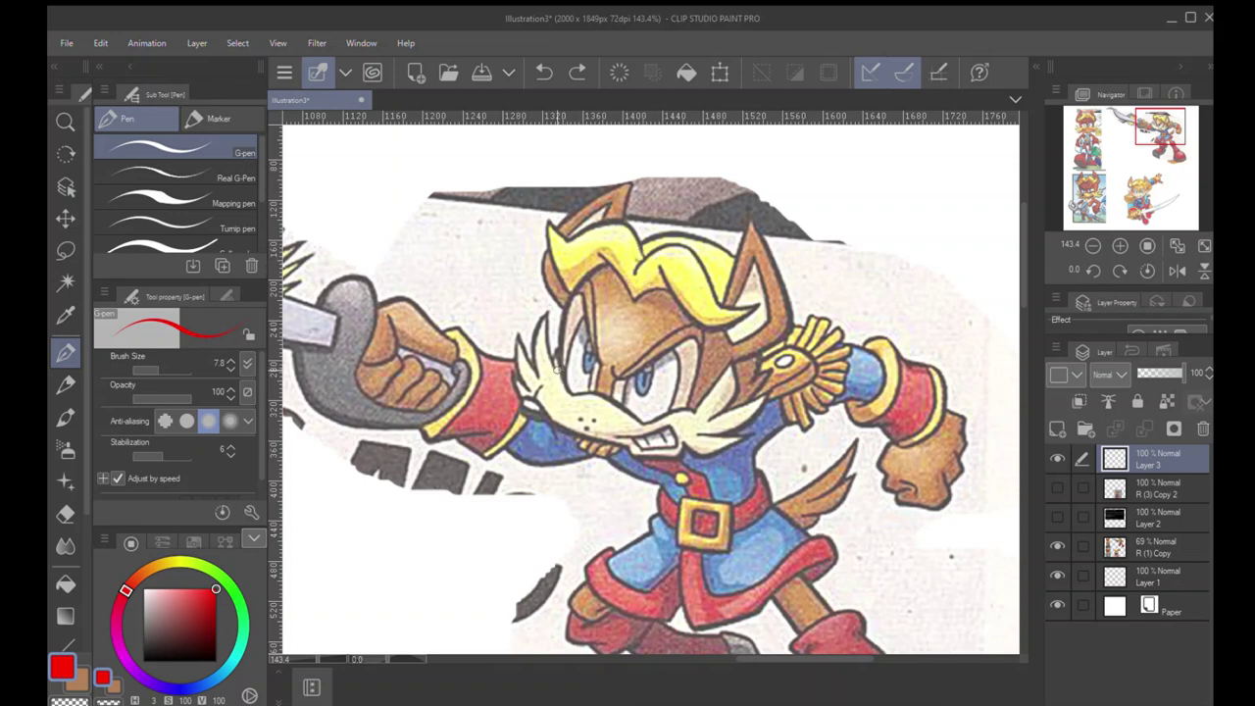
Draw the upper fox's round head shape with a raised hair outline over it in red, and undo everything
{"action": "mouse_move", "coordinate": [557, 370]}
{"action": "left_mouse_down"}
{"action": "mouse_move", "coordinate": [630, 246]}
{"action": "mouse_move", "coordinate": [740, 393]}
{"action": "mouse_move", "coordinate": [676, 423]}
{"action": "left_mouse_up"}
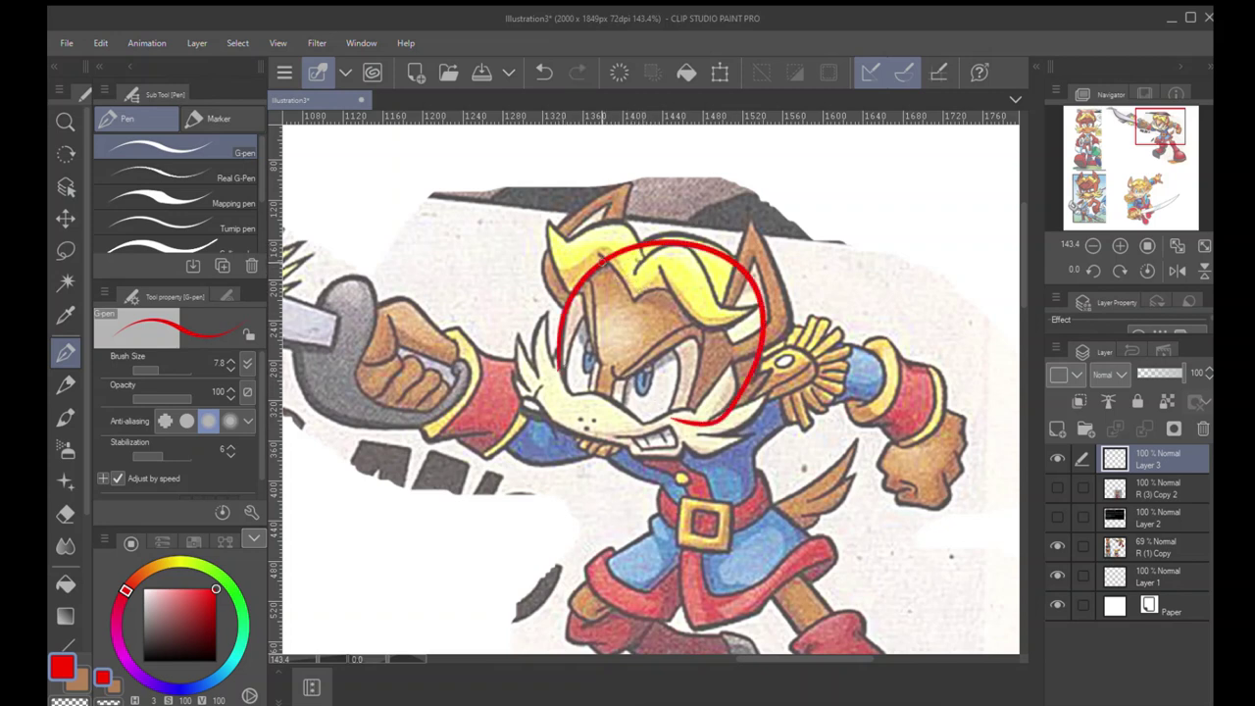
{"action": "mouse_move", "coordinate": [595, 250]}
{"action": "left_mouse_down"}
{"action": "mouse_move", "coordinate": [622, 296]}
{"action": "mouse_move", "coordinate": [669, 292]}
{"action": "left_mouse_up"}
{"action": "key", "text": "ctrl+z"}
{"action": "mouse_move", "coordinate": [594, 251]}
{"action": "left_mouse_down"}
{"action": "mouse_move", "coordinate": [647, 296]}
{"action": "mouse_move", "coordinate": [698, 287]}
{"action": "mouse_move", "coordinate": [582, 223]}
{"action": "mouse_move", "coordinate": [546, 262]}
{"action": "left_mouse_up"}
{"action": "mouse_move", "coordinate": [635, 252]}
{"action": "left_mouse_down"}
{"action": "mouse_move", "coordinate": [723, 299]}
{"action": "mouse_move", "coordinate": [737, 327]}
{"action": "mouse_move", "coordinate": [654, 265]}
{"action": "left_mouse_up"}
{"action": "key", "text": "ctrl+z"}
{"action": "key", "text": "ctrl+z"}
{"action": "key", "text": "ctrl+z"}
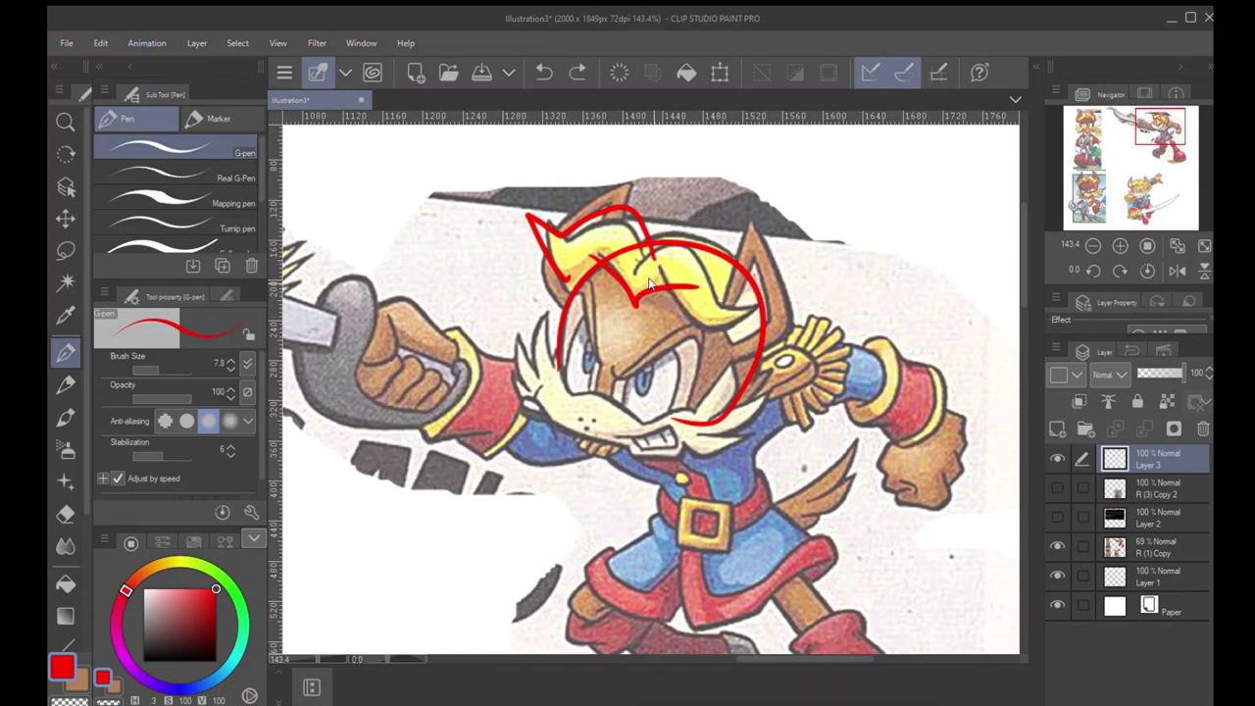
{"action": "key", "text": "ctrl+z"}
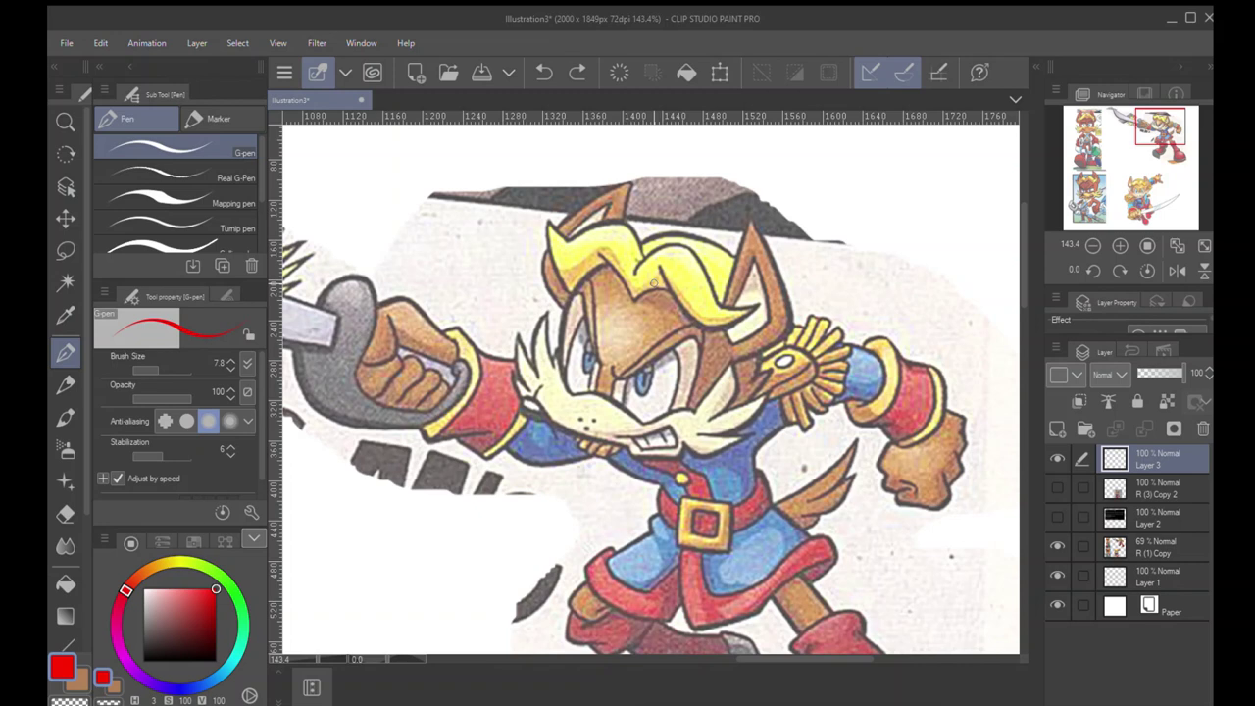
Mark the top of the upper fox's head and the ear base near the epaulette in red, and undo the marks
{"action": "mouse_move", "coordinate": [637, 245]}
{"action": "left_mouse_down"}
{"action": "mouse_move", "coordinate": [703, 238]}
{"action": "mouse_move", "coordinate": [734, 276]}
{"action": "left_mouse_up"}
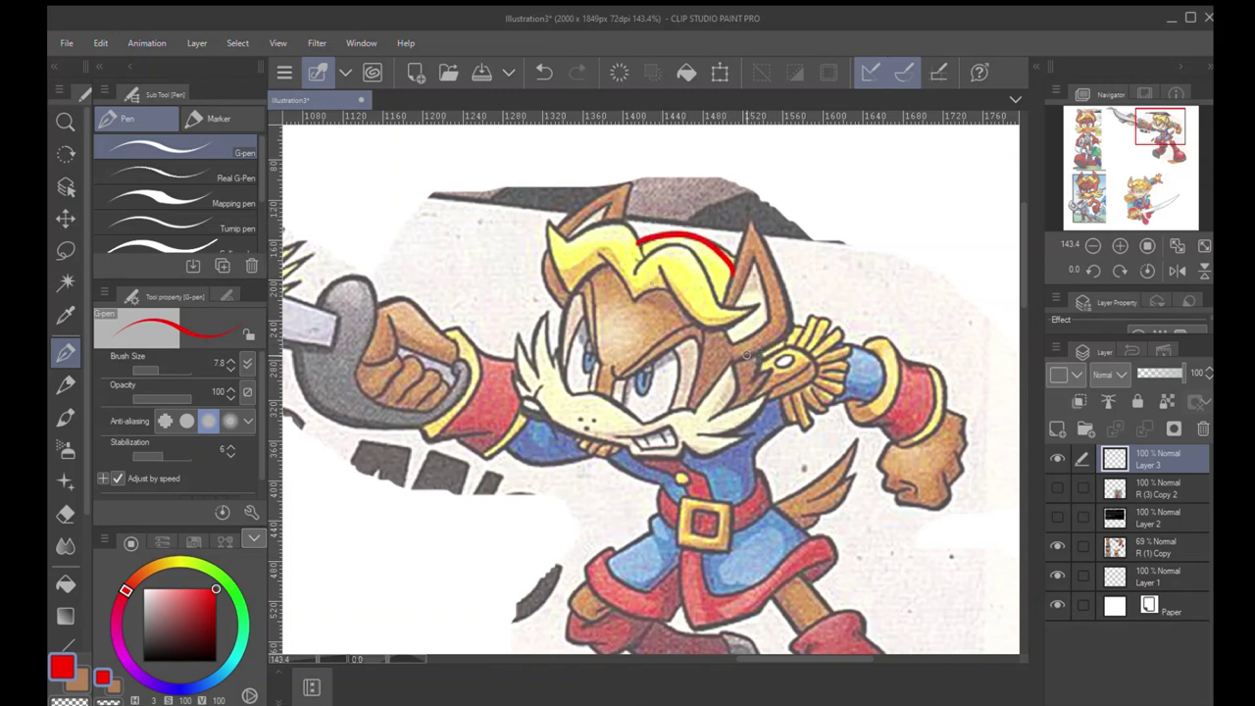
{"action": "left_click_drag", "start_coordinate": [747, 357], "coordinate": [768, 359]}
{"action": "key", "text": "ctrl+z"}
{"action": "left_click_drag", "start_coordinate": [770, 345], "coordinate": [760, 370]}
{"action": "key", "text": "ctrl+z"}
{"action": "key", "text": "ctrl+z"}
{"action": "key", "text": "ctrl+z"}
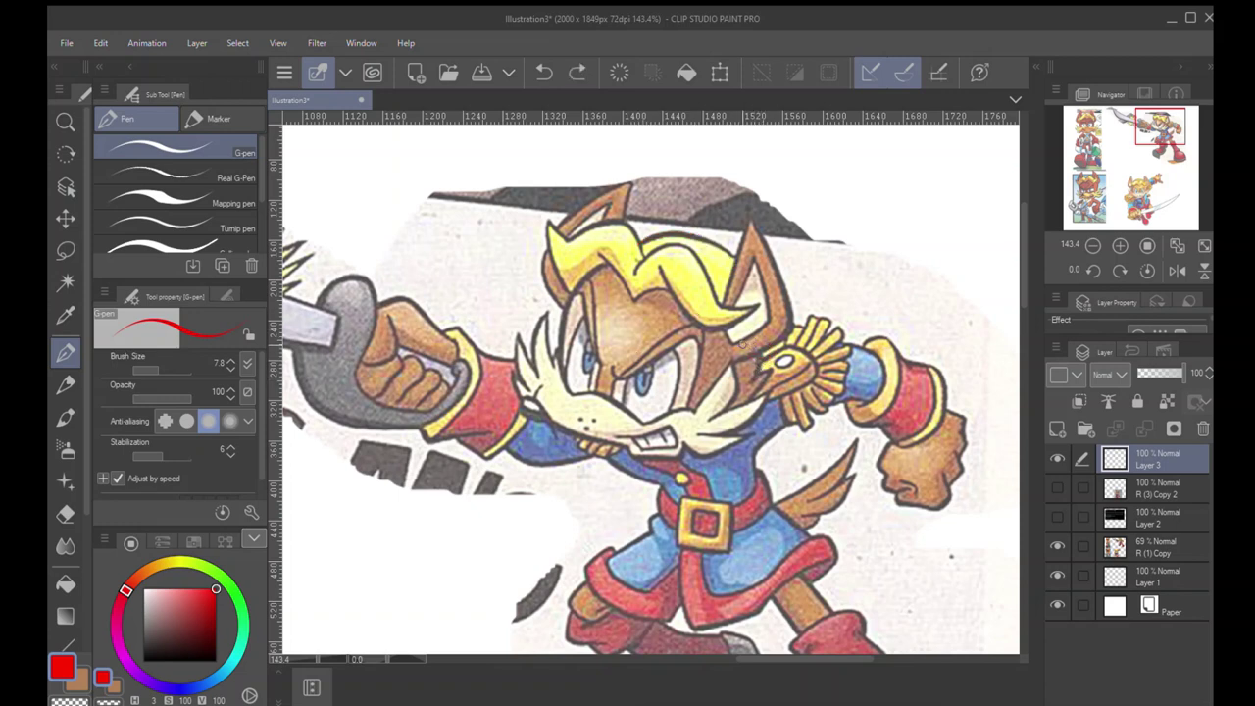
Try several red outlines of the upper fox's ear on the epaulette side
{"action": "mouse_move", "coordinate": [735, 365]}
{"action": "left_mouse_down"}
{"action": "mouse_move", "coordinate": [797, 322]}
{"action": "mouse_move", "coordinate": [754, 227]}
{"action": "left_mouse_up"}
{"action": "key", "text": "ctrl+z"}
{"action": "mouse_move", "coordinate": [719, 314]}
{"action": "left_mouse_down"}
{"action": "mouse_move", "coordinate": [800, 275]}
{"action": "mouse_move", "coordinate": [752, 361]}
{"action": "left_mouse_up"}
{"action": "key", "text": "ctrl+z"}
{"action": "mouse_move", "coordinate": [723, 321]}
{"action": "left_mouse_down"}
{"action": "mouse_move", "coordinate": [811, 217]}
{"action": "mouse_move", "coordinate": [762, 386]}
{"action": "left_mouse_up"}
{"action": "mouse_move", "coordinate": [729, 318]}
{"action": "left_mouse_down"}
{"action": "mouse_move", "coordinate": [748, 286]}
{"action": "mouse_move", "coordinate": [750, 360]}
{"action": "mouse_move", "coordinate": [732, 337]}
{"action": "mouse_move", "coordinate": [755, 353]}
{"action": "mouse_move", "coordinate": [753, 210]}
{"action": "mouse_move", "coordinate": [730, 302]}
{"action": "mouse_move", "coordinate": [755, 208]}
{"action": "left_mouse_up"}
{"action": "key", "text": "ctrl+z"}
{"action": "key", "text": "ctrl+z"}
Outline the upper fox's ear on the sword-arm side in red, and undo all the ear outlines
{"action": "mouse_move", "coordinate": [564, 307]}
{"action": "left_mouse_down"}
{"action": "mouse_move", "coordinate": [640, 170]}
{"action": "mouse_move", "coordinate": [660, 164]}
{"action": "mouse_move", "coordinate": [610, 257]}
{"action": "left_mouse_up"}
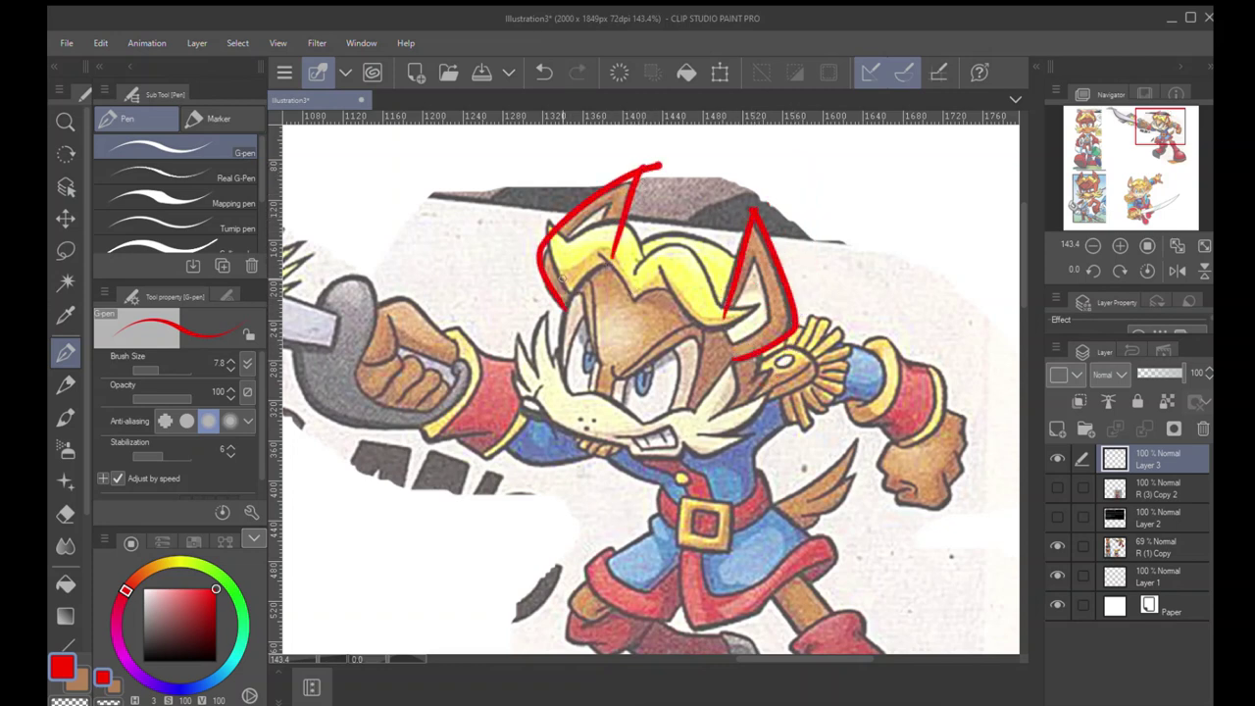
{"action": "left_click_drag", "start_coordinate": [553, 311], "coordinate": [641, 244]}
{"action": "key", "text": "ctrl+z"}
{"action": "key", "text": "ctrl+z"}
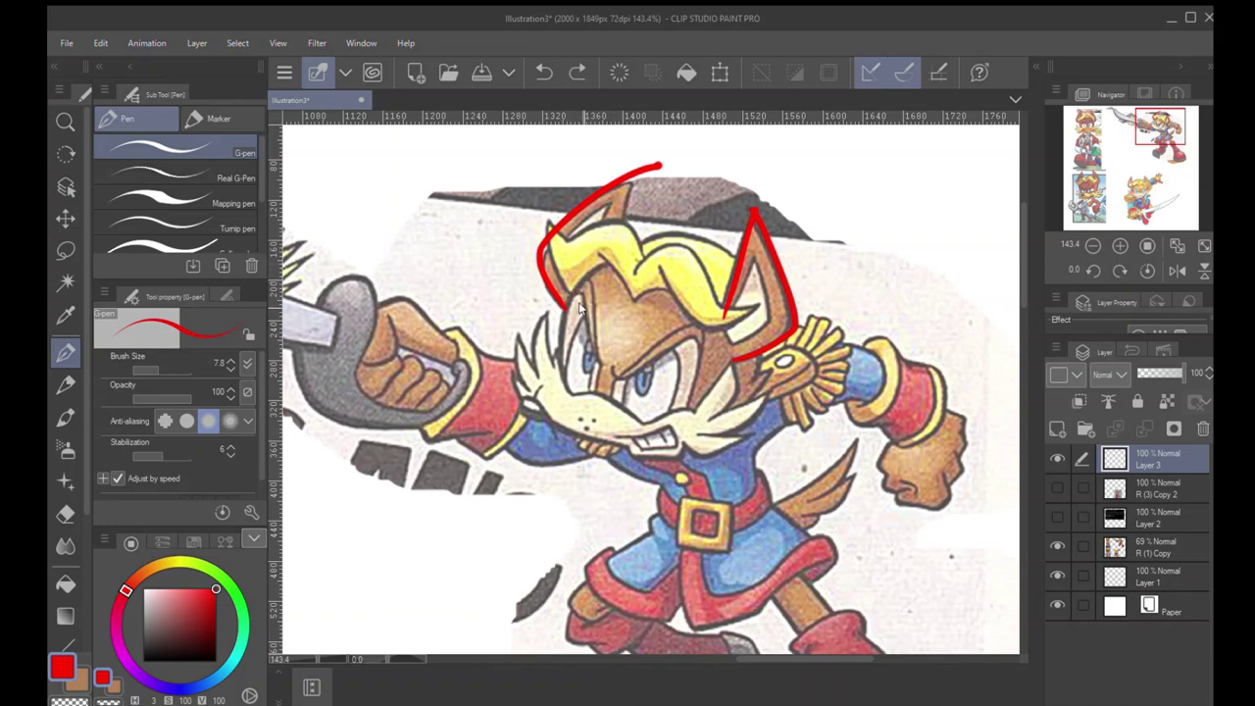
{"action": "key", "text": "ctrl+z"}
{"action": "key", "text": "ctrl+z"}
{"action": "key", "text": "ctrl+z"}
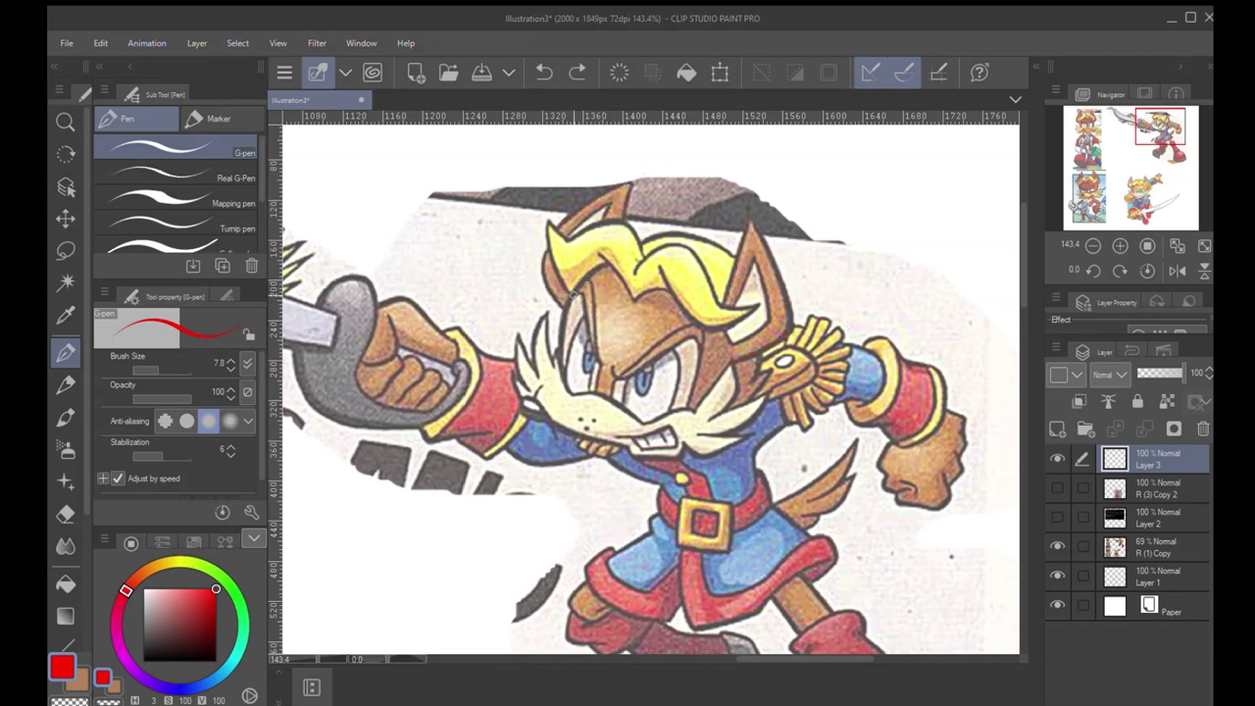
Draw red bands along the inner and outer edges of both of the upper fox's eyes
{"action": "mouse_move", "coordinate": [615, 371]}
{"action": "left_mouse_down"}
{"action": "mouse_move", "coordinate": [612, 400]}
{"action": "mouse_move", "coordinate": [623, 406]}
{"action": "left_mouse_up"}
{"action": "mouse_move", "coordinate": [677, 349]}
{"action": "left_mouse_down"}
{"action": "mouse_move", "coordinate": [669, 410]}
{"action": "mouse_move", "coordinate": [700, 335]}
{"action": "left_mouse_up"}
{"action": "left_click_drag", "start_coordinate": [600, 374], "coordinate": [594, 392]}
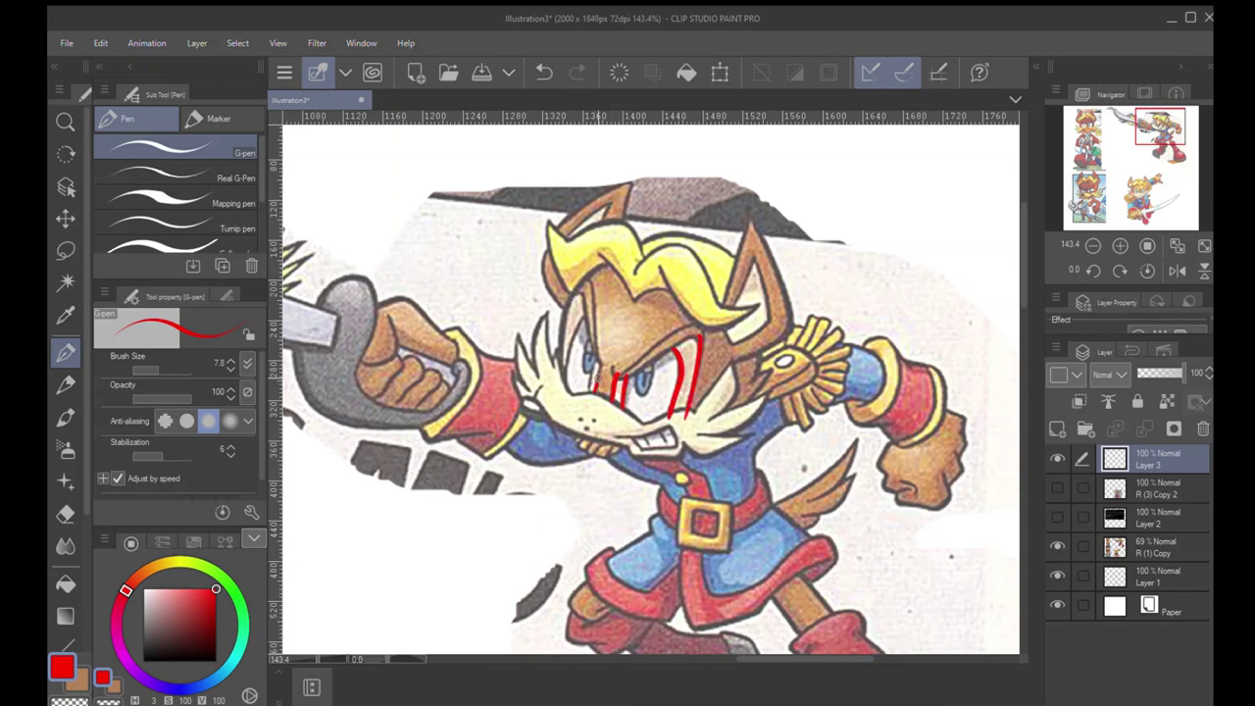
{"action": "mouse_move", "coordinate": [594, 345]}
{"action": "left_mouse_down"}
{"action": "mouse_move", "coordinate": [588, 396]}
{"action": "mouse_move", "coordinate": [569, 369]}
{"action": "left_mouse_up"}
{"action": "left_click_drag", "start_coordinate": [582, 324], "coordinate": [588, 313]}
{"action": "left_click_drag", "start_coordinate": [563, 373], "coordinate": [586, 276]}
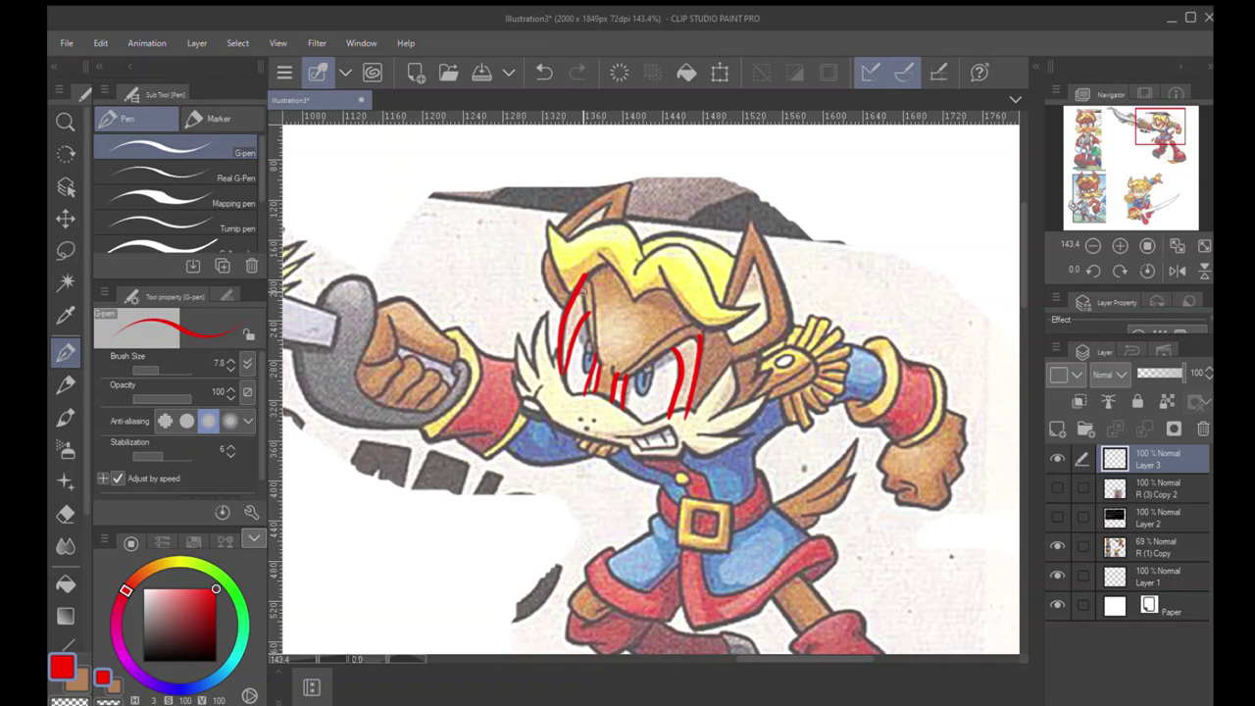
Fill the red bands around the upper fox's eyes with hatching strokes
{"action": "left_click_drag", "start_coordinate": [561, 361], "coordinate": [573, 326]}
{"action": "left_click_drag", "start_coordinate": [570, 325], "coordinate": [584, 304]}
{"action": "mouse_move", "coordinate": [588, 383]}
{"action": "left_mouse_down"}
{"action": "mouse_move", "coordinate": [598, 374]}
{"action": "mouse_move", "coordinate": [612, 402]}
{"action": "mouse_move", "coordinate": [677, 410]}
{"action": "mouse_move", "coordinate": [684, 396]}
{"action": "left_mouse_up"}
{"action": "mouse_move", "coordinate": [690, 370]}
{"action": "left_mouse_down"}
{"action": "mouse_move", "coordinate": [681, 335]}
{"action": "mouse_move", "coordinate": [682, 368]}
{"action": "left_mouse_up"}
{"action": "left_click_drag", "start_coordinate": [696, 334], "coordinate": [681, 365]}
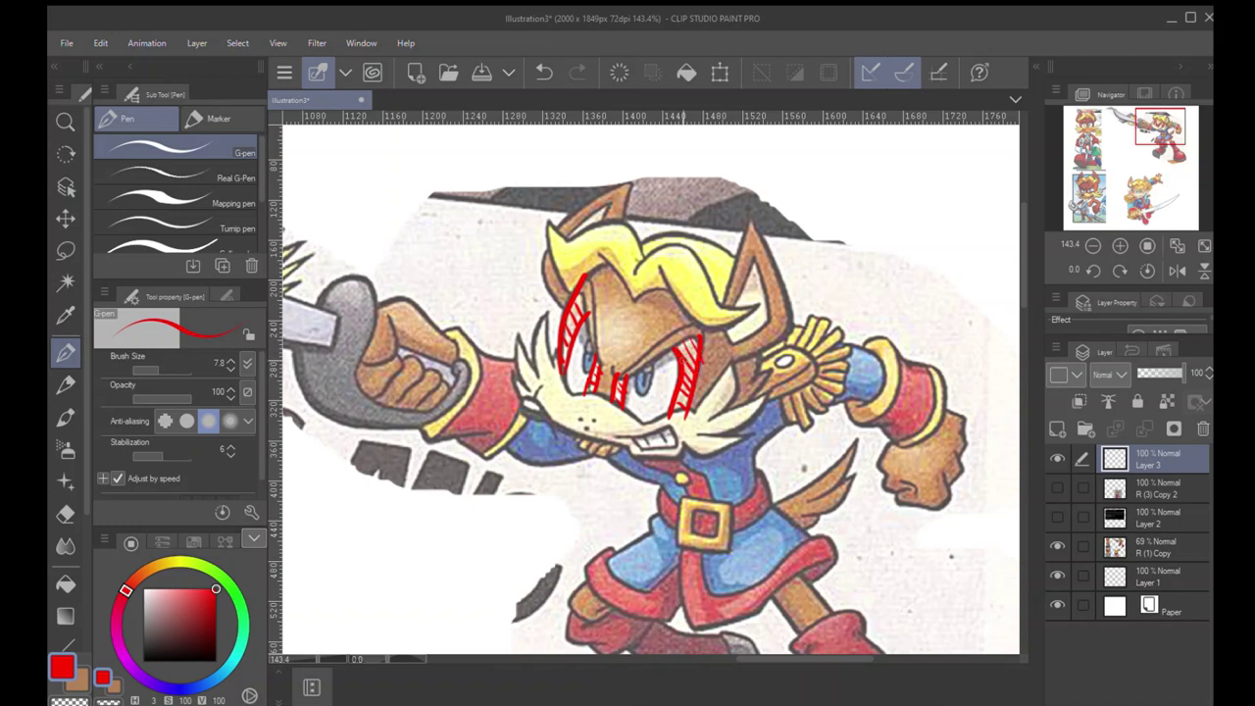
Undo part of the eye hatching, then lasso the face, clear the remaining red marks and deselect
{"action": "key", "text": "ctrl+z"}
{"action": "key", "text": "ctrl+z"}
{"action": "key", "text": "ctrl+z"}
{"action": "key", "text": "ctrl+z"}
{"action": "key", "text": "ctrl+z"}
{"action": "key", "text": "m"}
{"action": "mouse_move", "coordinate": [554, 436]}
{"action": "left_mouse_down"}
{"action": "mouse_move", "coordinate": [583, 478]}
{"action": "mouse_move", "coordinate": [557, 445]}
{"action": "left_mouse_up"}
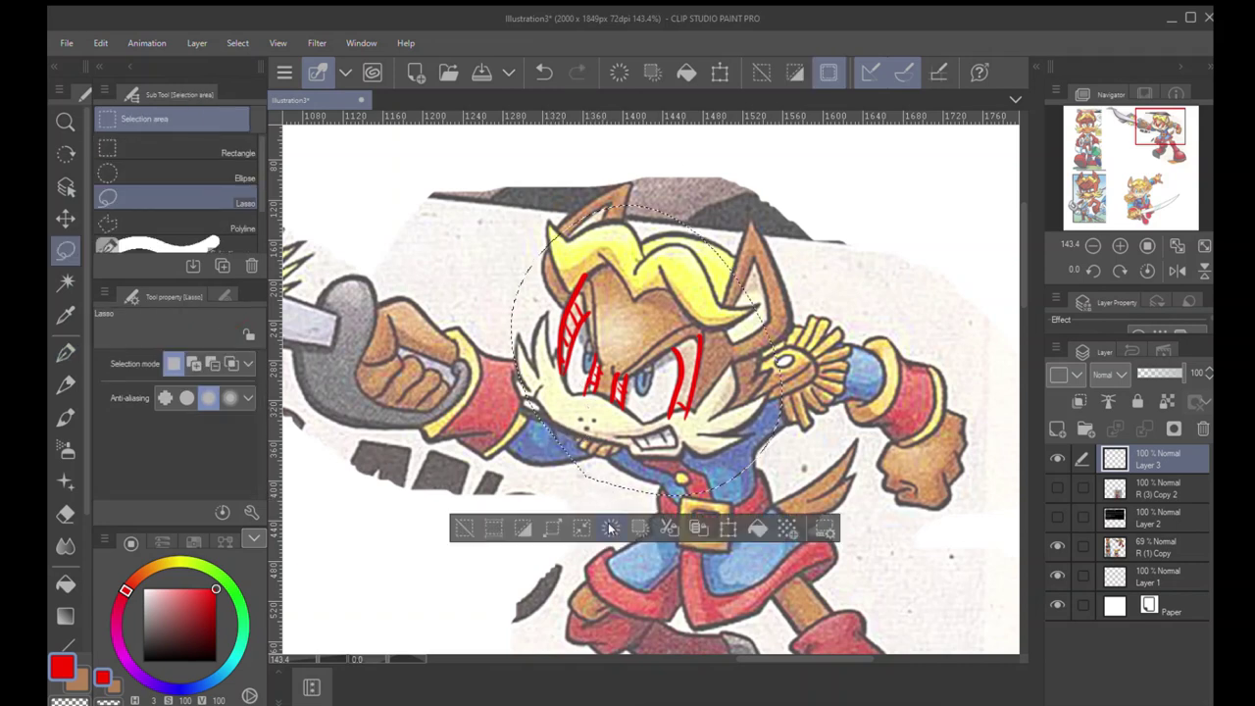
{"action": "left_click", "coordinate": [611, 529]}
{"action": "key", "text": "ctrl+d"}
Trace the fox's cheek fur up toward the ear beside the epaulette with red pen strokes, and undo every attempt
{"action": "key", "text": "p"}
{"action": "mouse_move", "coordinate": [721, 433]}
{"action": "left_mouse_down"}
{"action": "mouse_move", "coordinate": [775, 360]}
{"action": "mouse_move", "coordinate": [749, 382]}
{"action": "mouse_move", "coordinate": [760, 328]}
{"action": "left_mouse_up"}
{"action": "key", "text": "ctrl+z"}
{"action": "key", "text": "ctrl+z"}
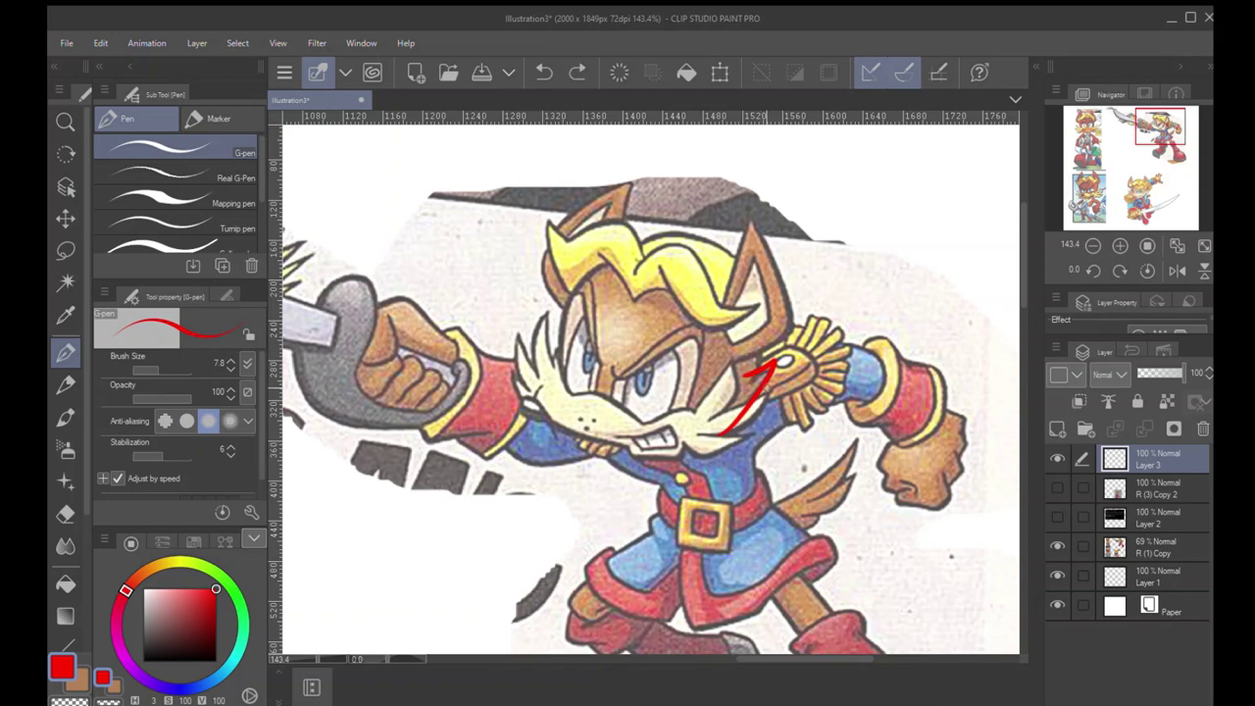
{"action": "mouse_move", "coordinate": [757, 387]}
{"action": "left_mouse_down"}
{"action": "mouse_move", "coordinate": [729, 398]}
{"action": "mouse_move", "coordinate": [736, 422]}
{"action": "mouse_move", "coordinate": [745, 374]}
{"action": "left_mouse_up"}
{"action": "key", "text": "ctrl+z"}
{"action": "left_click_drag", "start_coordinate": [766, 367], "coordinate": [764, 315]}
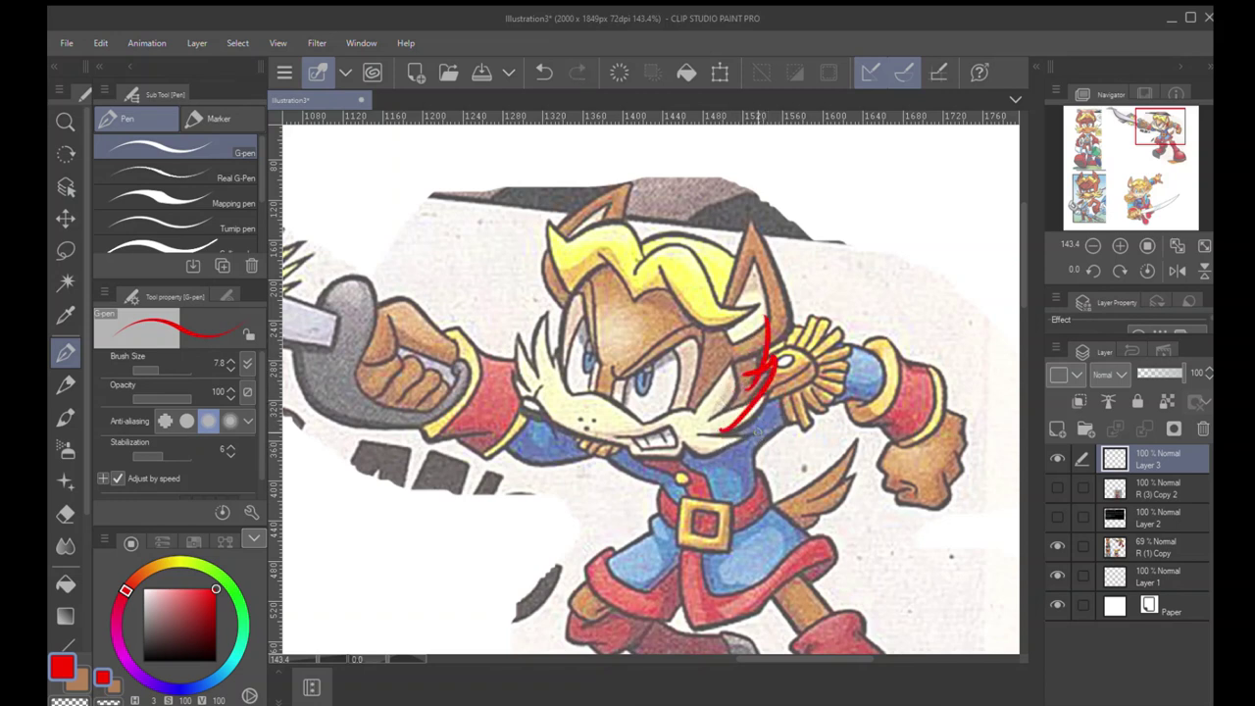
{"action": "key", "text": "ctrl+z"}
{"action": "key", "text": "ctrl+z"}
{"action": "mouse_move", "coordinate": [728, 436]}
{"action": "left_mouse_down"}
{"action": "mouse_move", "coordinate": [782, 361]}
{"action": "mouse_move", "coordinate": [760, 376]}
{"action": "mouse_move", "coordinate": [762, 338]}
{"action": "left_mouse_up"}
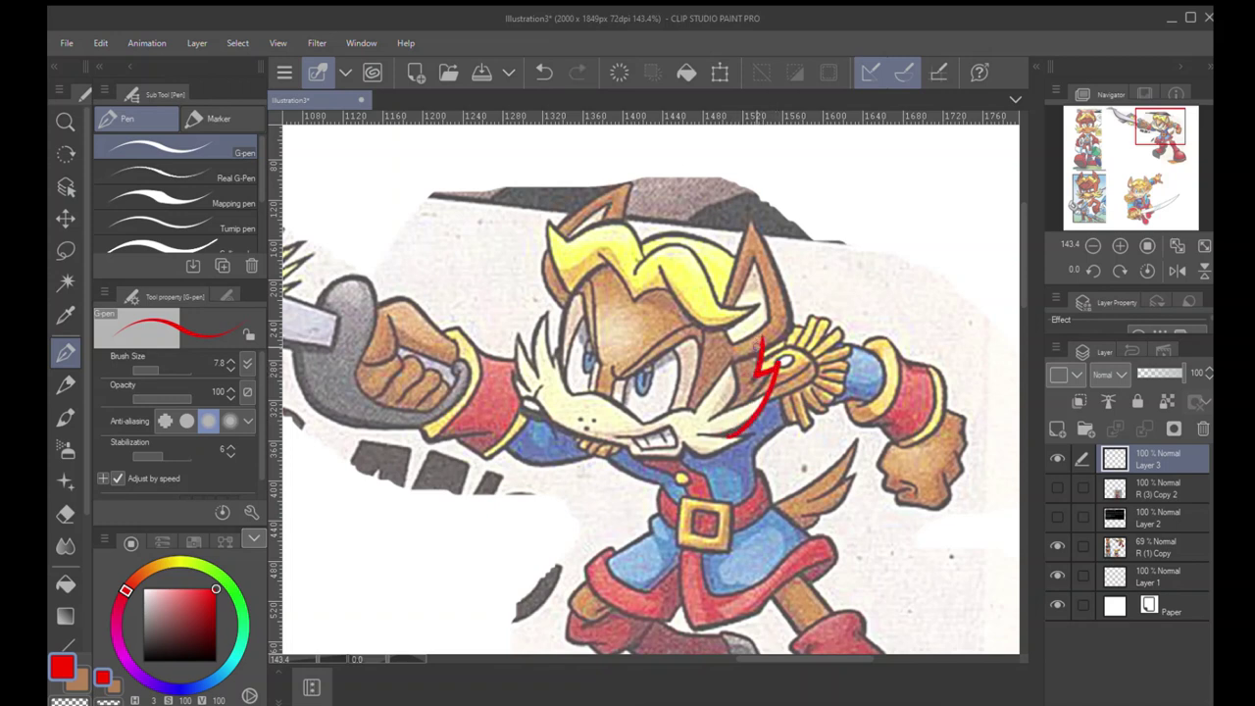
{"action": "key", "text": "ctrl+z"}
{"action": "key", "text": "ctrl+z"}
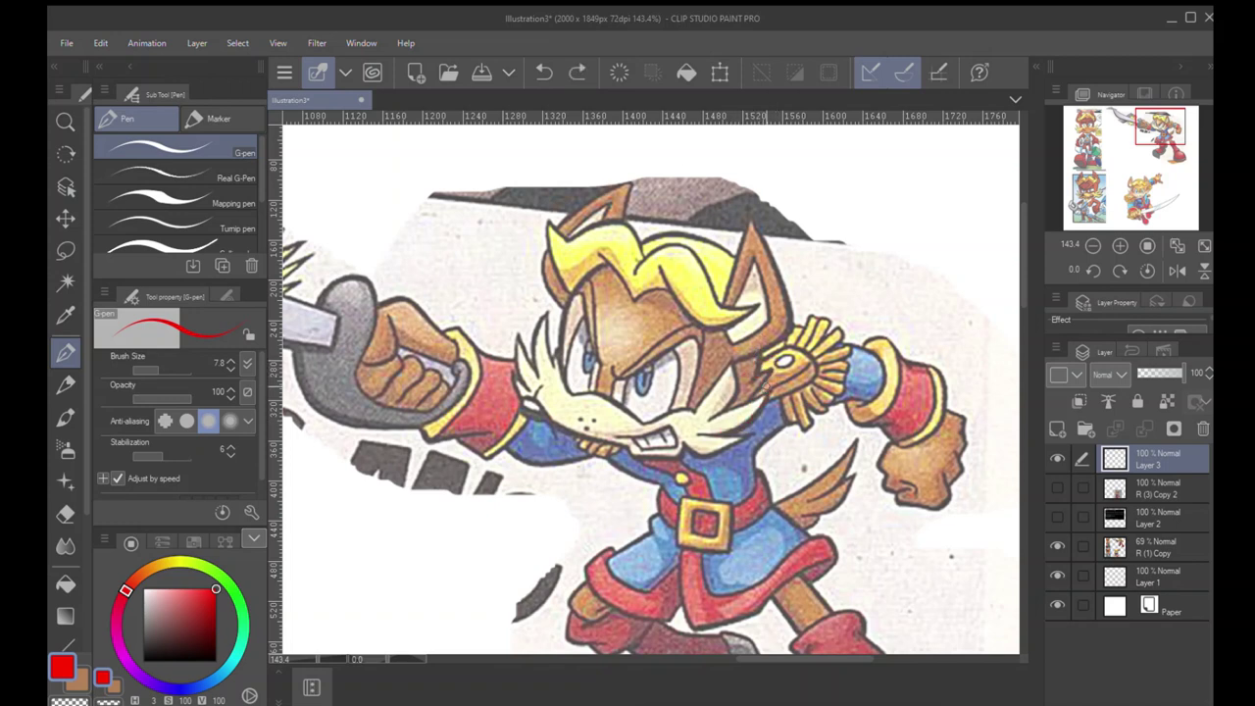
Outline the fox's two angry brows in red and circle the whole head, undoing these marks
{"action": "left_click_drag", "start_coordinate": [611, 370], "coordinate": [669, 332]}
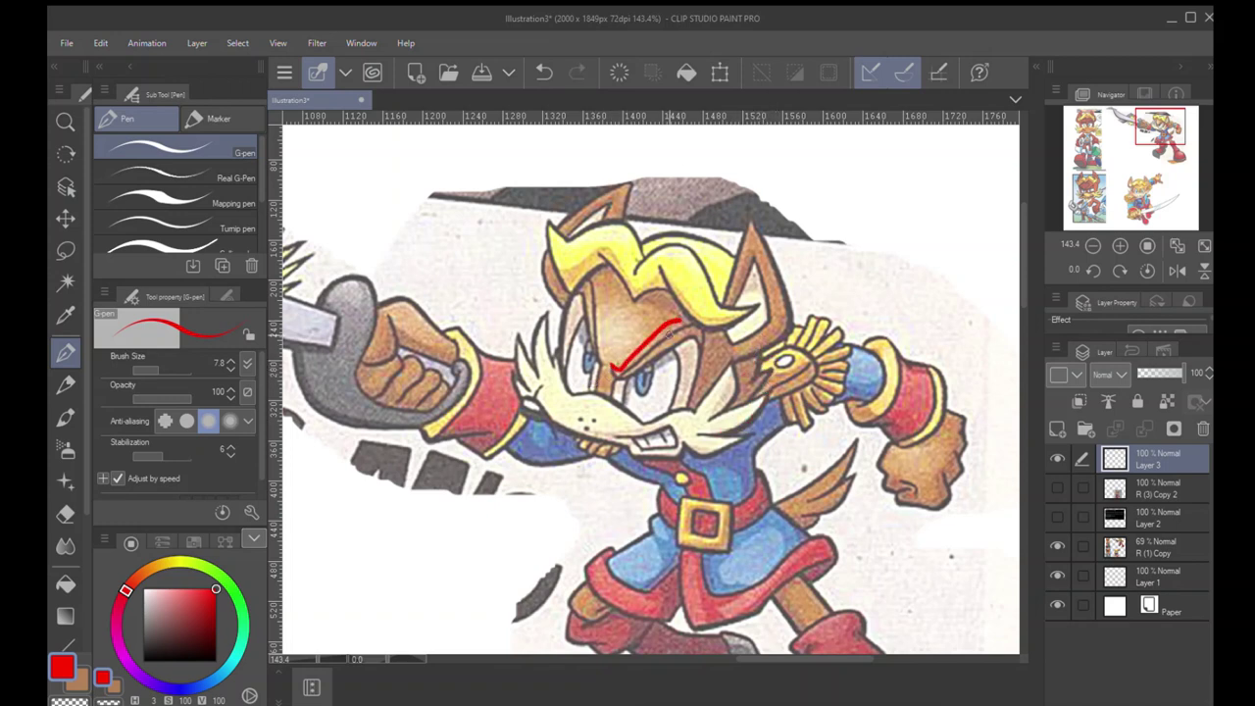
{"action": "key", "text": "ctrl+z"}
{"action": "mouse_move", "coordinate": [613, 373]}
{"action": "left_mouse_down"}
{"action": "mouse_move", "coordinate": [700, 327]}
{"action": "mouse_move", "coordinate": [702, 342]}
{"action": "mouse_move", "coordinate": [615, 368]}
{"action": "mouse_move", "coordinate": [586, 282]}
{"action": "mouse_move", "coordinate": [594, 358]}
{"action": "left_mouse_up"}
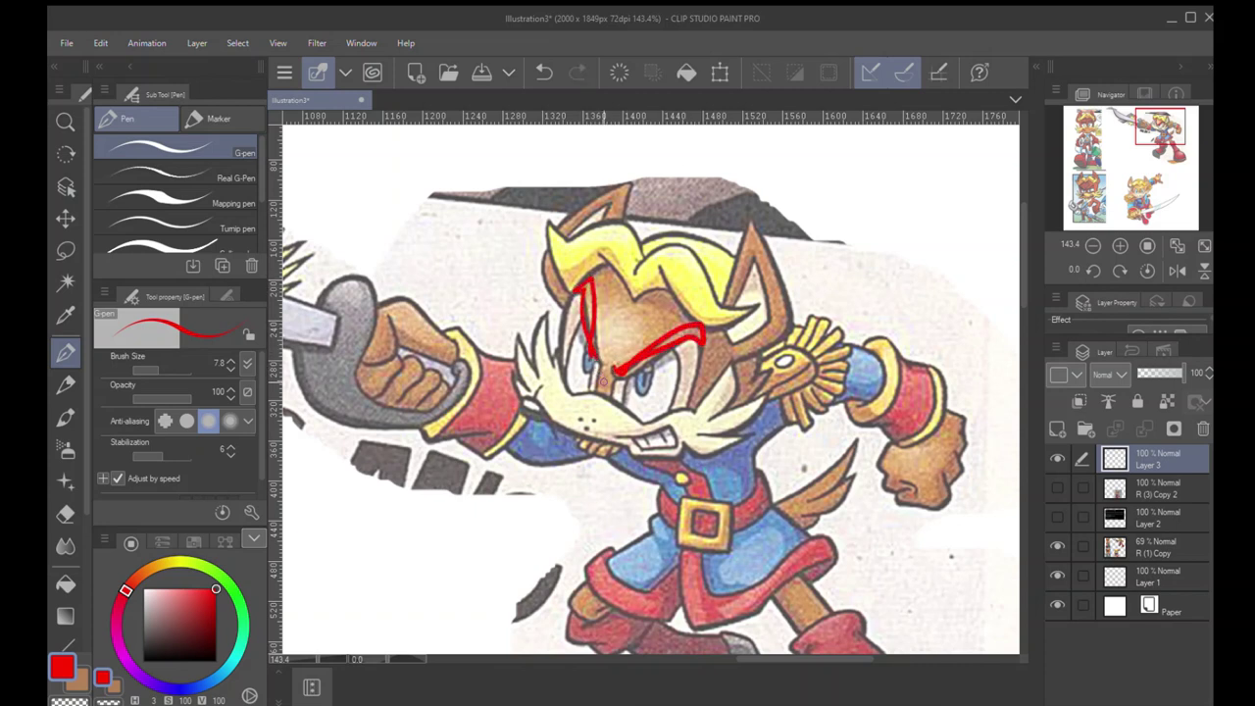
{"action": "key", "text": "ctrl+z"}
{"action": "key", "text": "ctrl+z"}
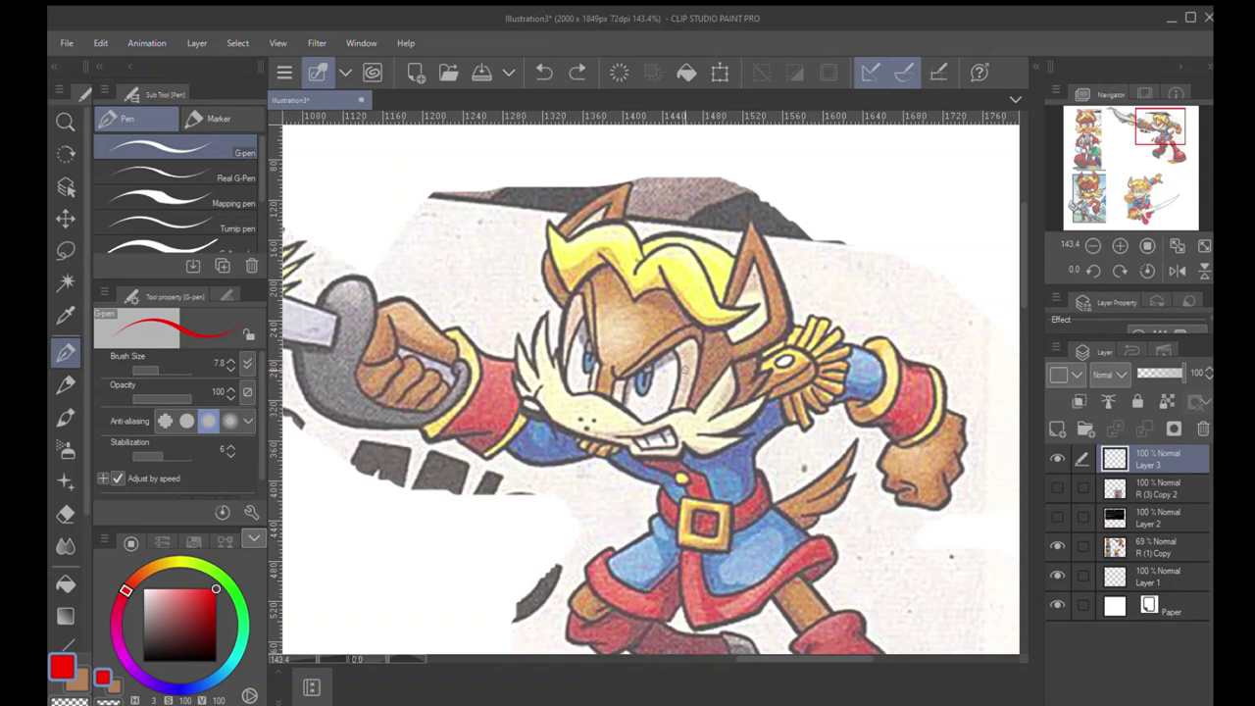
{"action": "mouse_move", "coordinate": [691, 169]}
{"action": "left_mouse_down"}
{"action": "mouse_move", "coordinate": [522, 351]}
{"action": "mouse_move", "coordinate": [637, 164]}
{"action": "left_mouse_up"}
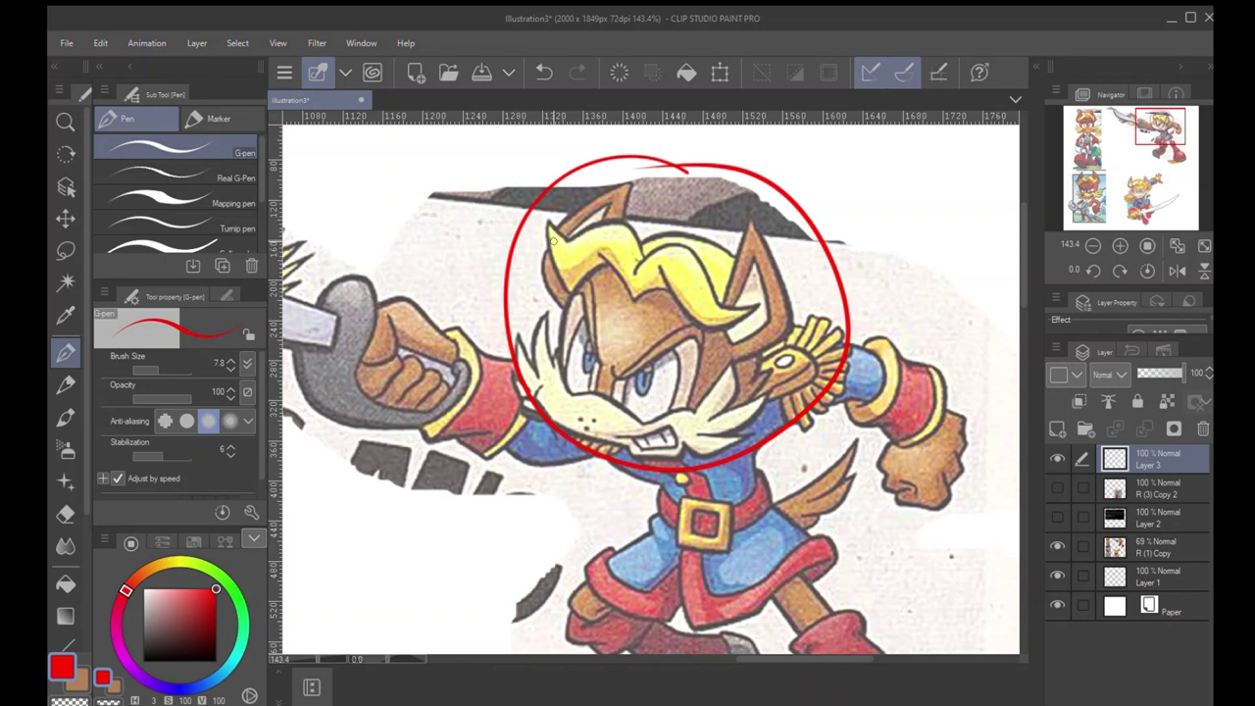
{"action": "key", "text": "ctrl+z"}
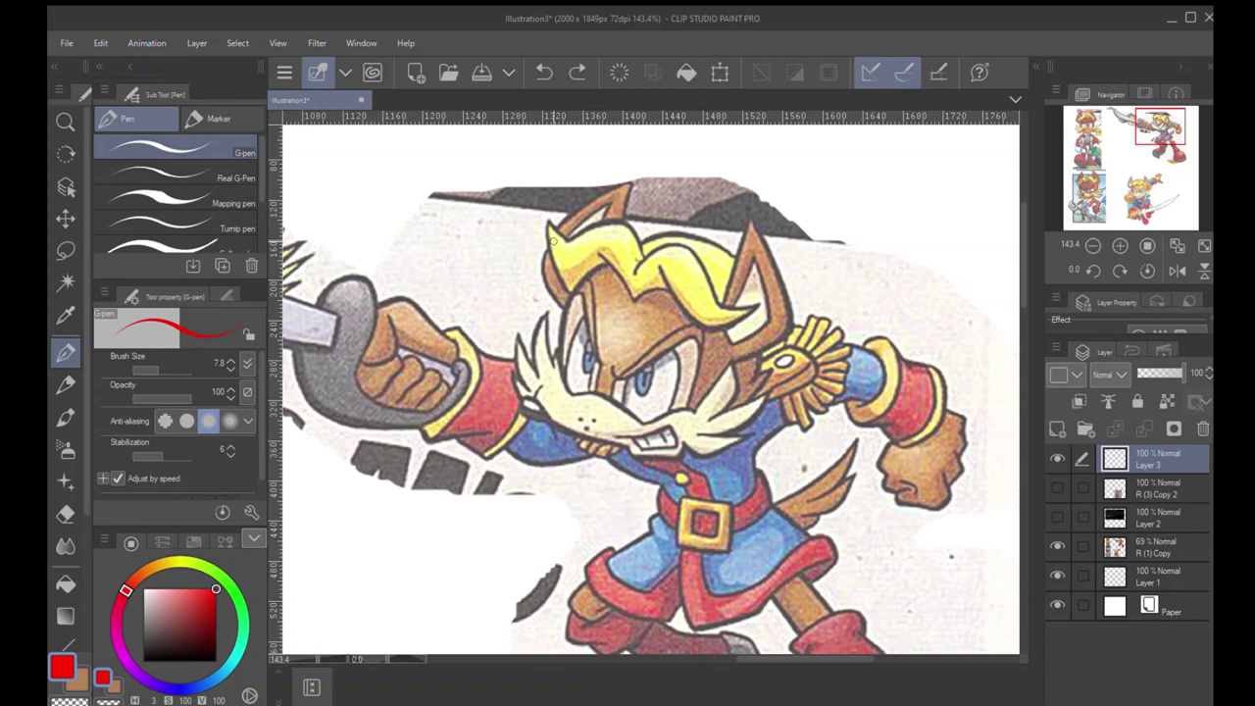
Try the cream colour sampled from the cheek fur on the hair, undo it and return the pen to bright red
{"action": "left_click", "coordinate": [537, 377], "text": "alt"}
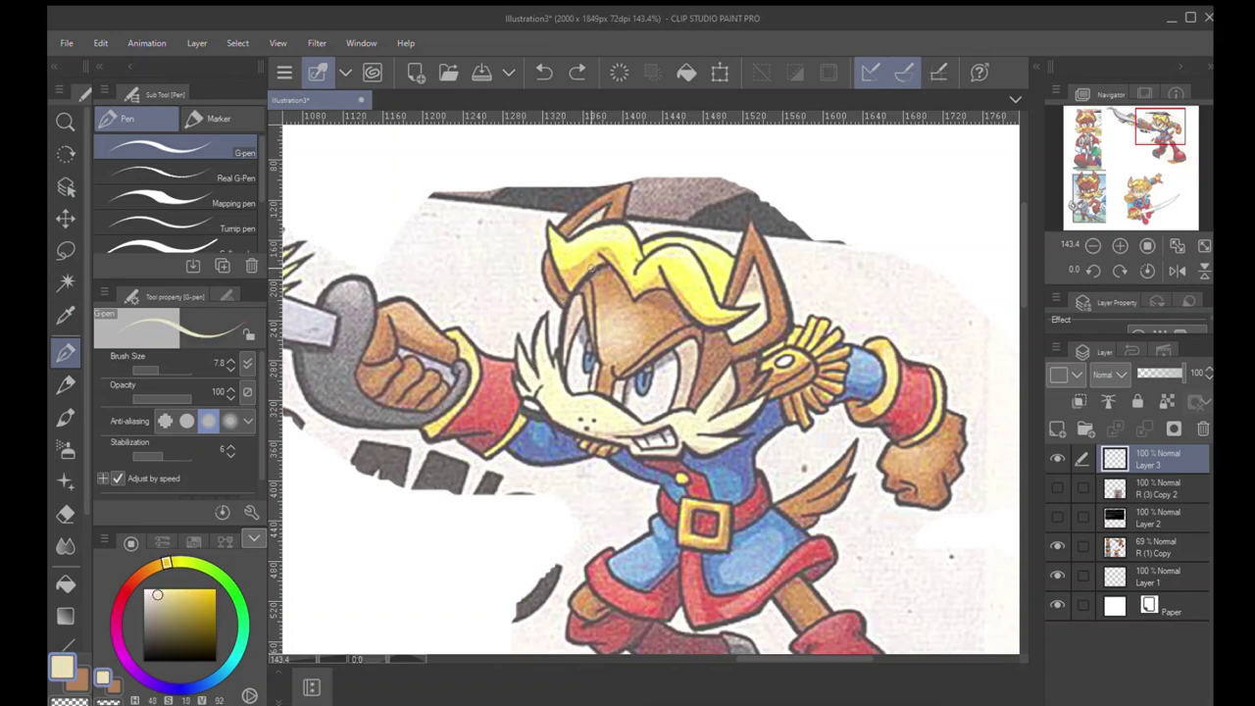
{"action": "left_click_drag", "start_coordinate": [582, 239], "coordinate": [634, 257]}
{"action": "key", "text": "ctrl+z"}
{"action": "mouse_move", "coordinate": [213, 610]}
{"action": "left_mouse_down"}
{"action": "mouse_move", "coordinate": [218, 637]}
{"action": "mouse_move", "coordinate": [216, 589]}
{"action": "left_mouse_up"}
{"action": "left_click", "coordinate": [120, 600]}
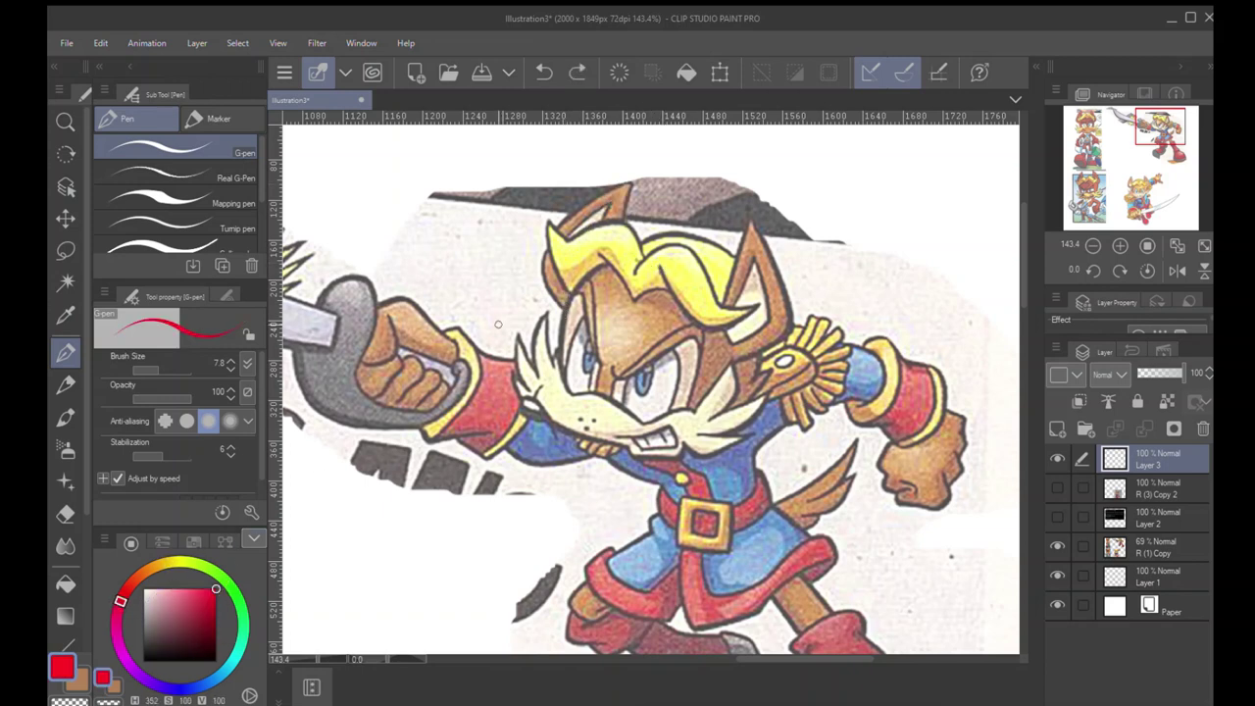
Sketch pointed ears and swept-back spikes in red over the fox's head, then clear them with a lasso selection and deselect
{"action": "mouse_move", "coordinate": [561, 305]}
{"action": "left_mouse_down"}
{"action": "mouse_move", "coordinate": [565, 263]}
{"action": "mouse_move", "coordinate": [733, 338]}
{"action": "left_mouse_up"}
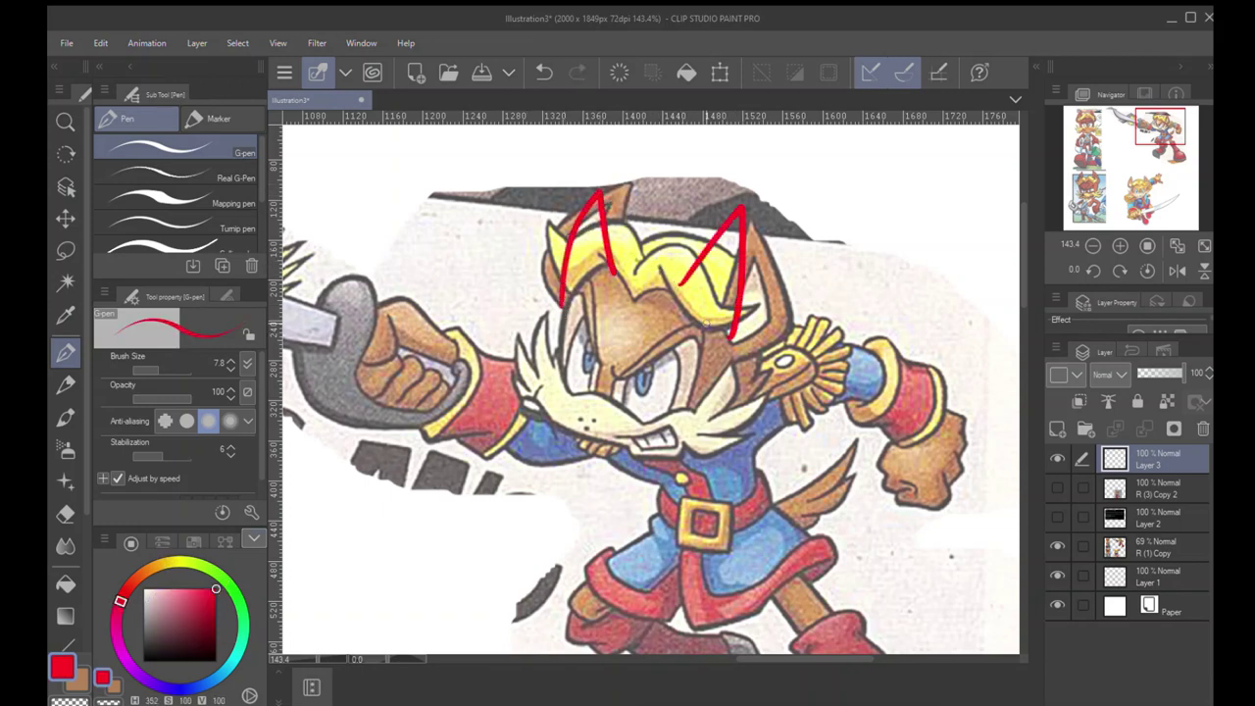
{"action": "mouse_move", "coordinate": [614, 261]}
{"action": "left_mouse_down"}
{"action": "mouse_move", "coordinate": [814, 242]}
{"action": "mouse_move", "coordinate": [745, 295]}
{"action": "mouse_move", "coordinate": [794, 313]}
{"action": "mouse_move", "coordinate": [760, 373]}
{"action": "mouse_move", "coordinate": [730, 377]}
{"action": "mouse_move", "coordinate": [633, 431]}
{"action": "left_mouse_up"}
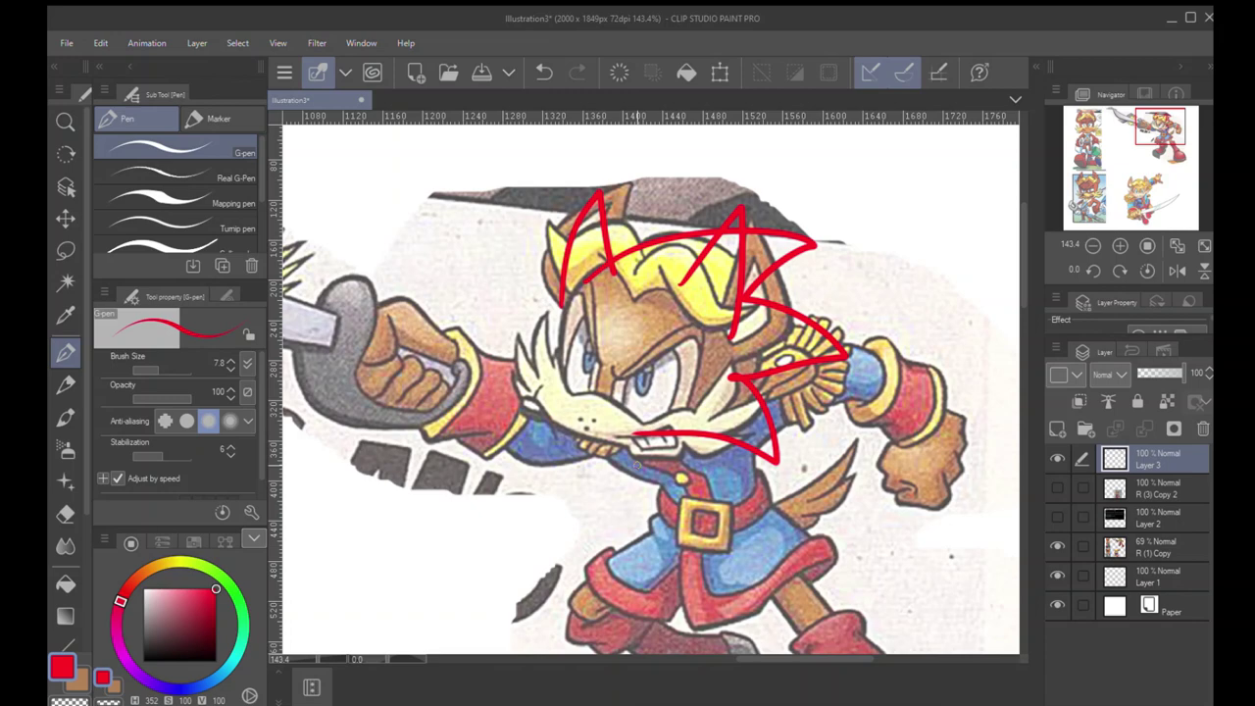
{"action": "key", "text": "m"}
{"action": "mouse_move", "coordinate": [529, 402]}
{"action": "left_mouse_down"}
{"action": "mouse_move", "coordinate": [751, 165]}
{"action": "mouse_move", "coordinate": [677, 530]}
{"action": "mouse_move", "coordinate": [527, 404]}
{"action": "left_mouse_up"}
{"action": "left_click", "coordinate": [679, 564]}
{"action": "key", "text": "ctrl+d"}
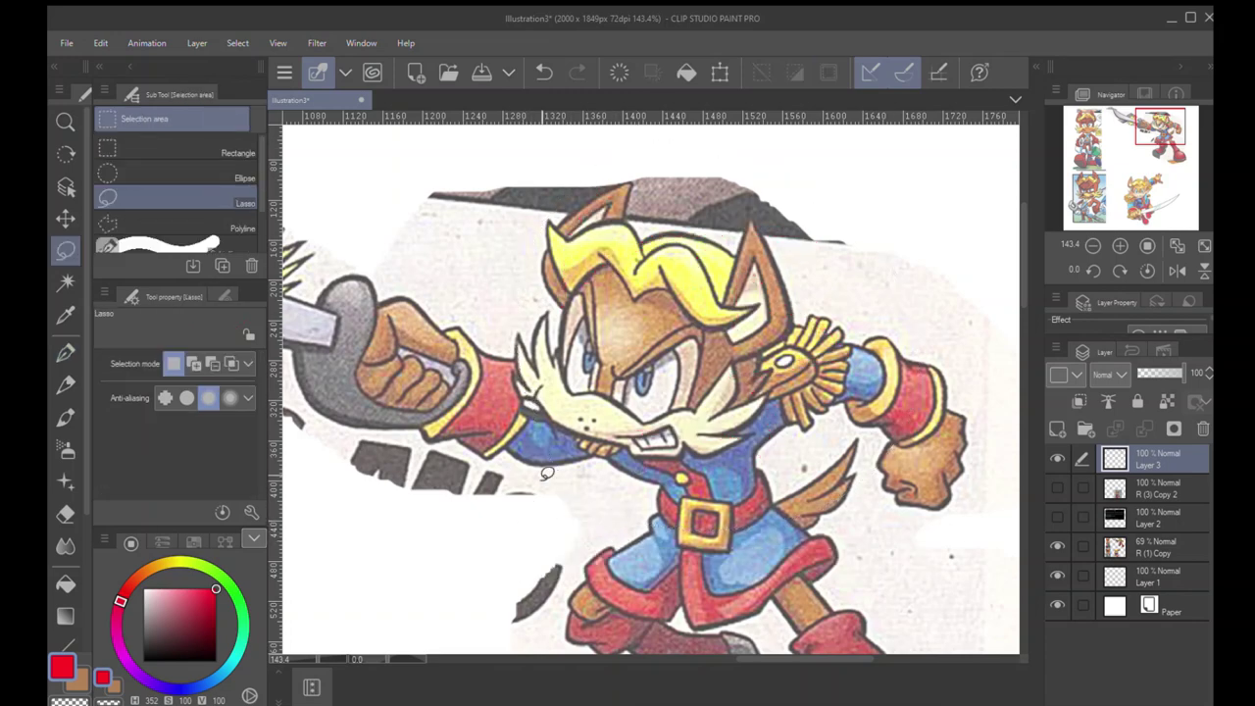
Draw red strokes over the fox's torso and sword arm, and undo all of them
{"action": "key", "text": "ctrl+space"}
{"action": "left_click_drag", "start_coordinate": [618, 345], "coordinate": [579, 419]}
{"action": "scroll", "coordinate": [578, 420], "scroll_direction": "up", "scroll_amount": 1}
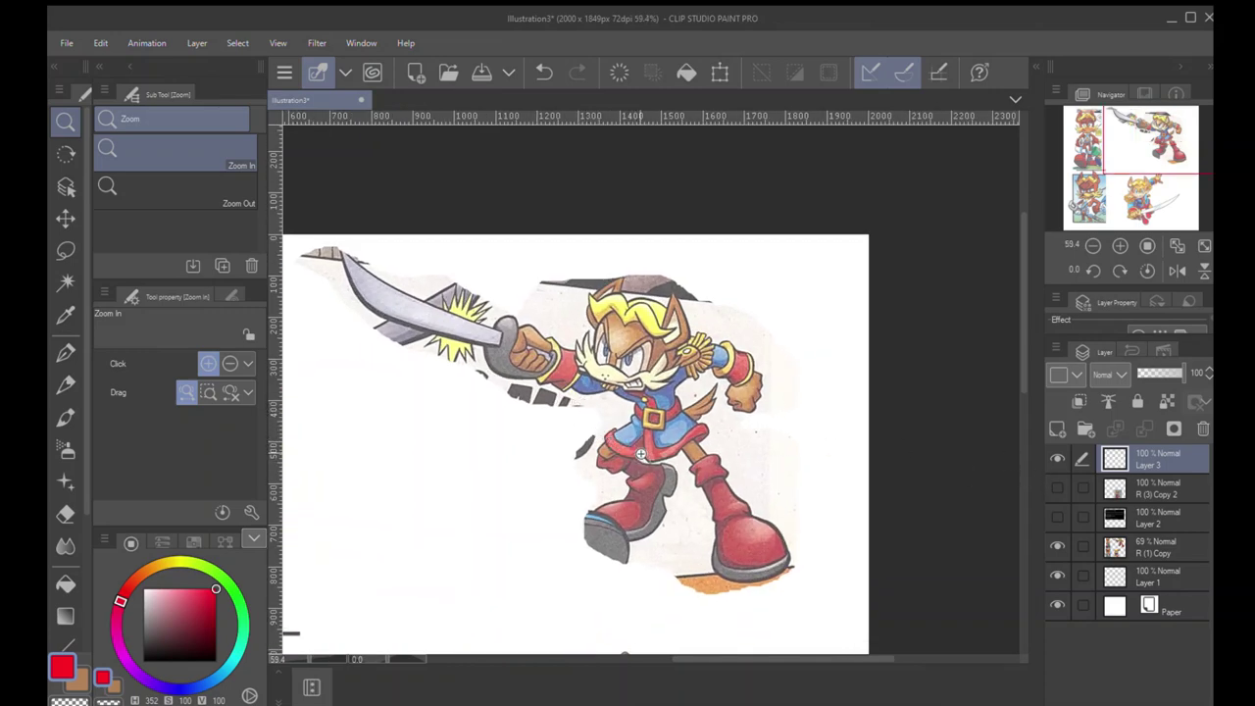
{"action": "scroll", "coordinate": [642, 441], "scroll_direction": "up", "scroll_amount": 5}
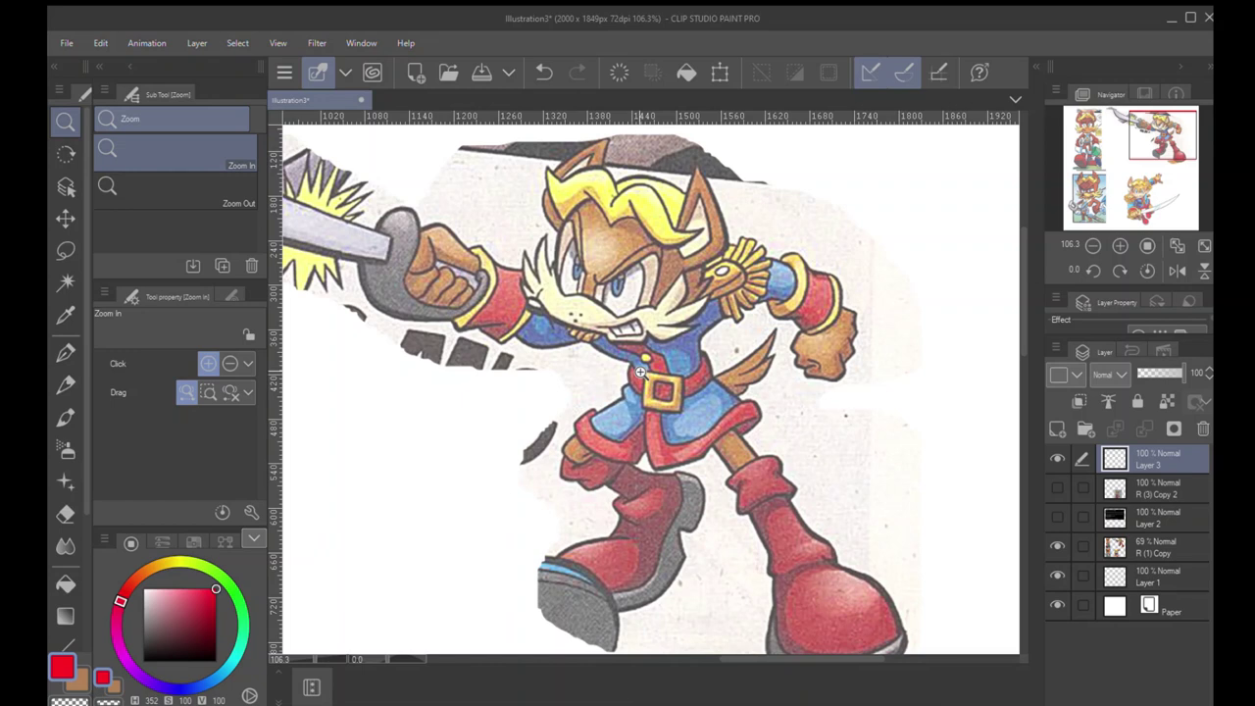
{"action": "key", "text": "p"}
{"action": "mouse_move", "coordinate": [625, 397]}
{"action": "left_mouse_down"}
{"action": "mouse_move", "coordinate": [647, 472]}
{"action": "mouse_move", "coordinate": [726, 440]}
{"action": "mouse_move", "coordinate": [722, 385]}
{"action": "mouse_move", "coordinate": [782, 328]}
{"action": "mouse_move", "coordinate": [768, 367]}
{"action": "mouse_move", "coordinate": [706, 421]}
{"action": "left_mouse_up"}
{"action": "mouse_move", "coordinate": [696, 371]}
{"action": "left_mouse_down"}
{"action": "mouse_move", "coordinate": [751, 304]}
{"action": "mouse_move", "coordinate": [770, 239]}
{"action": "mouse_move", "coordinate": [704, 255]}
{"action": "mouse_move", "coordinate": [686, 208]}
{"action": "mouse_move", "coordinate": [612, 174]}
{"action": "mouse_move", "coordinate": [549, 178]}
{"action": "mouse_move", "coordinate": [534, 240]}
{"action": "mouse_move", "coordinate": [547, 259]}
{"action": "mouse_move", "coordinate": [461, 246]}
{"action": "left_mouse_up"}
{"action": "key", "text": "ctrl+z"}
{"action": "key", "text": "ctrl+z"}
{"action": "key", "text": "ctrl+z"}
{"action": "key", "text": "ctrl+z"}
{"action": "key", "text": "ctrl+z"}
{"action": "key", "text": "ctrl+z"}
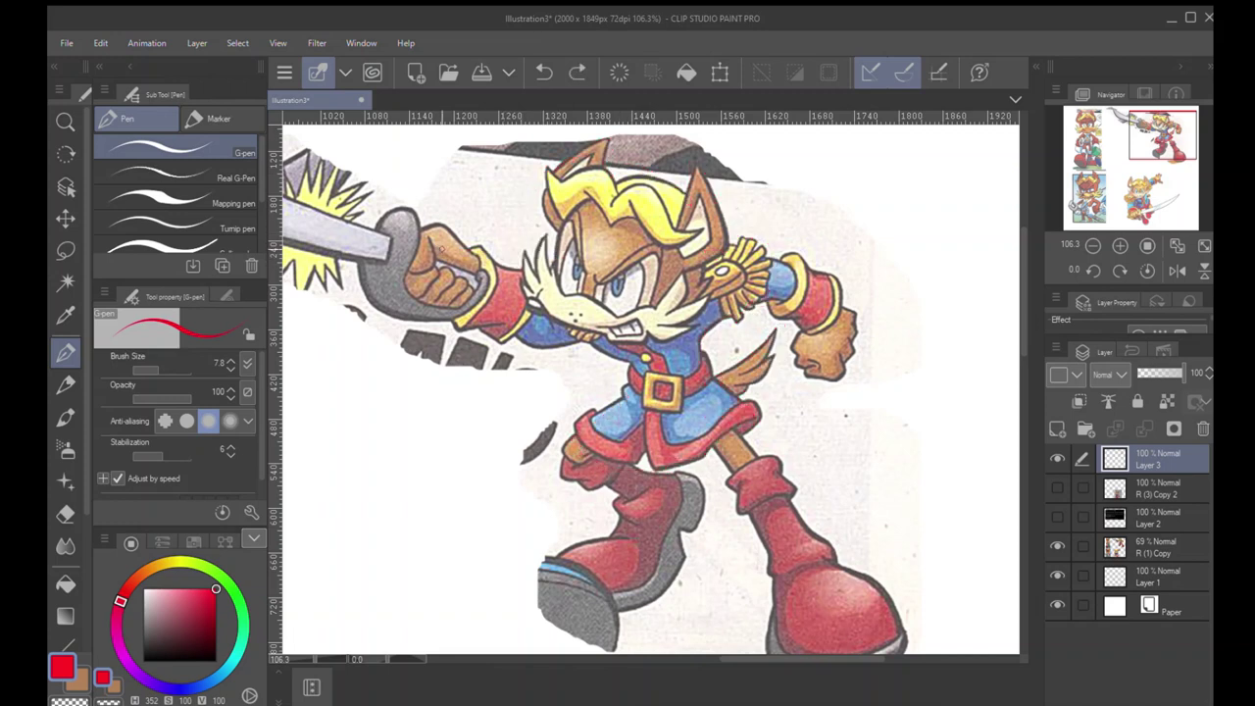
Draw red guide strokes over the fox's face and a loop around the entire head, undoing each one
{"action": "mouse_move", "coordinate": [608, 182]}
{"action": "left_mouse_down"}
{"action": "mouse_move", "coordinate": [826, 207]}
{"action": "mouse_move", "coordinate": [679, 343]}
{"action": "left_mouse_up"}
{"action": "key", "text": "ctrl+z"}
{"action": "mouse_move", "coordinate": [653, 170]}
{"action": "left_mouse_down"}
{"action": "mouse_move", "coordinate": [723, 218]}
{"action": "mouse_move", "coordinate": [590, 178]}
{"action": "left_mouse_up"}
{"action": "key", "text": "ctrl+z"}
{"action": "mouse_move", "coordinate": [539, 299]}
{"action": "left_mouse_down"}
{"action": "mouse_move", "coordinate": [774, 247]}
{"action": "mouse_move", "coordinate": [584, 356]}
{"action": "left_mouse_up"}
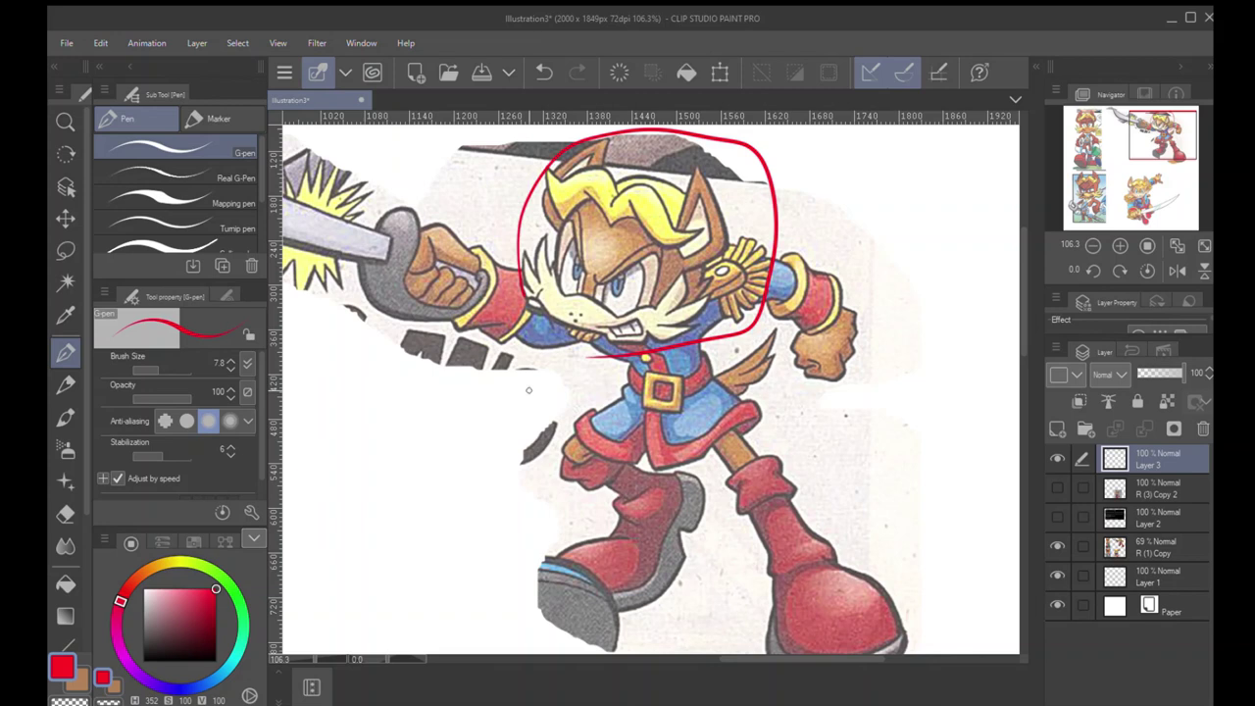
{"action": "key", "text": "ctrl+z"}
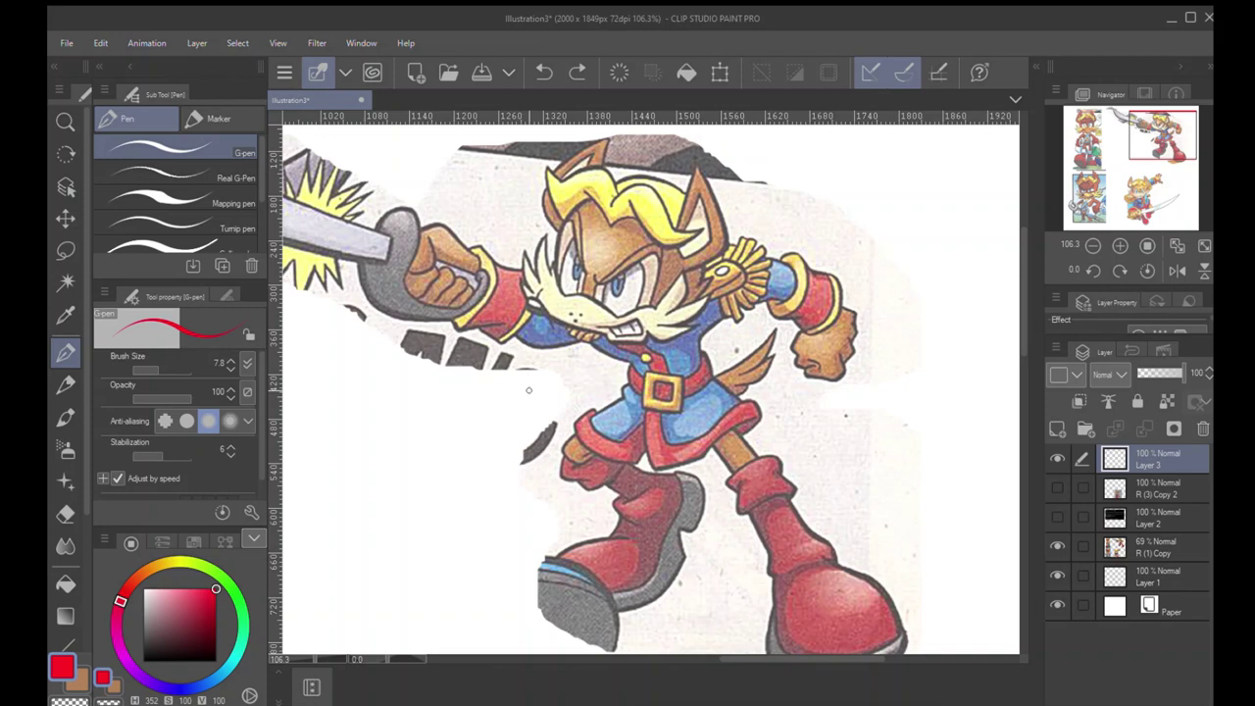
Trace the underside of the sword arm across the chest to the belt in red, and undo the line
{"action": "left_click_drag", "start_coordinate": [597, 302], "coordinate": [626, 343]}
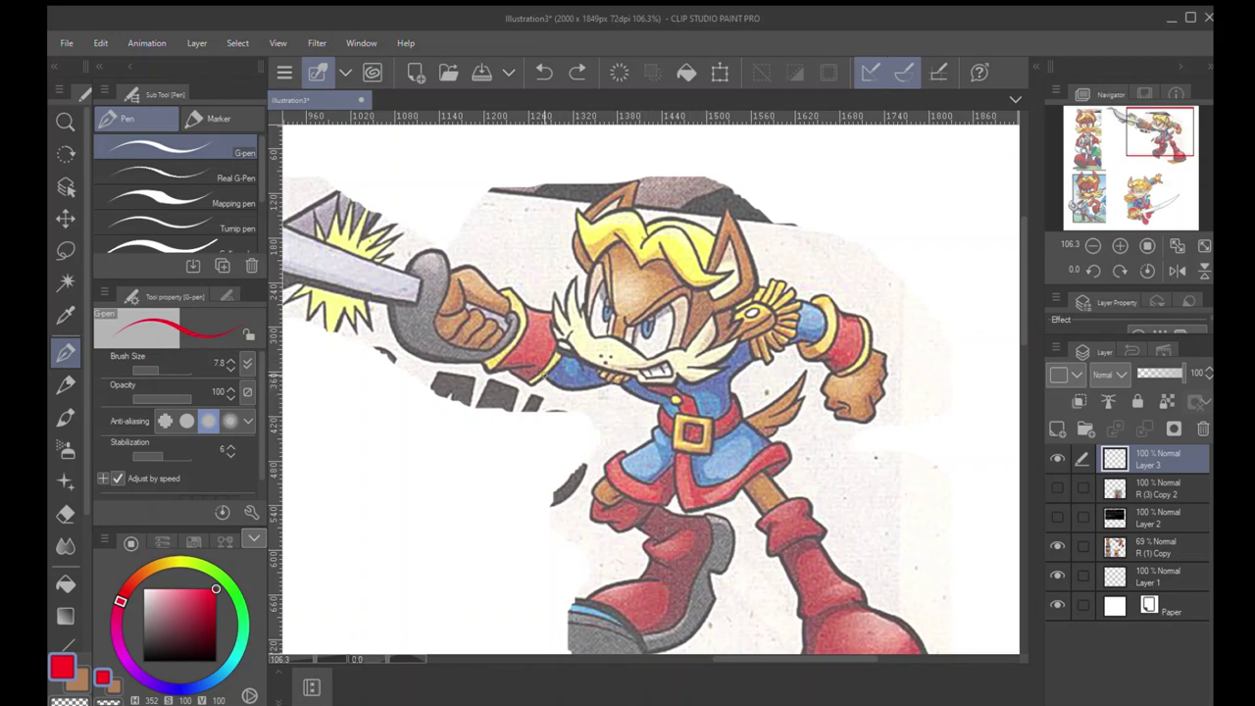
{"action": "mouse_move", "coordinate": [543, 375]}
{"action": "left_mouse_down"}
{"action": "mouse_move", "coordinate": [639, 385]}
{"action": "mouse_move", "coordinate": [669, 421]}
{"action": "left_mouse_up"}
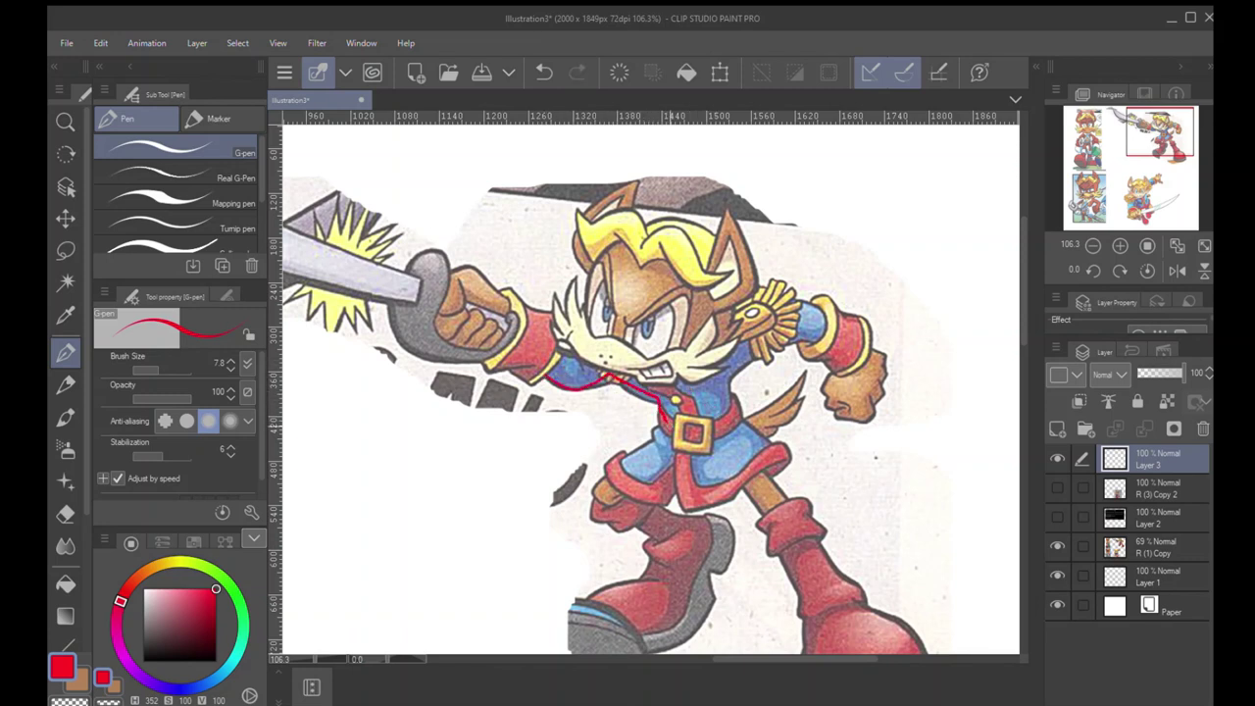
{"action": "key", "text": "ctrl+z"}
Circle the fox's head in red at a larger and a smaller size, undoing each circle
{"action": "left_click_drag", "start_coordinate": [608, 413], "coordinate": [623, 373]}
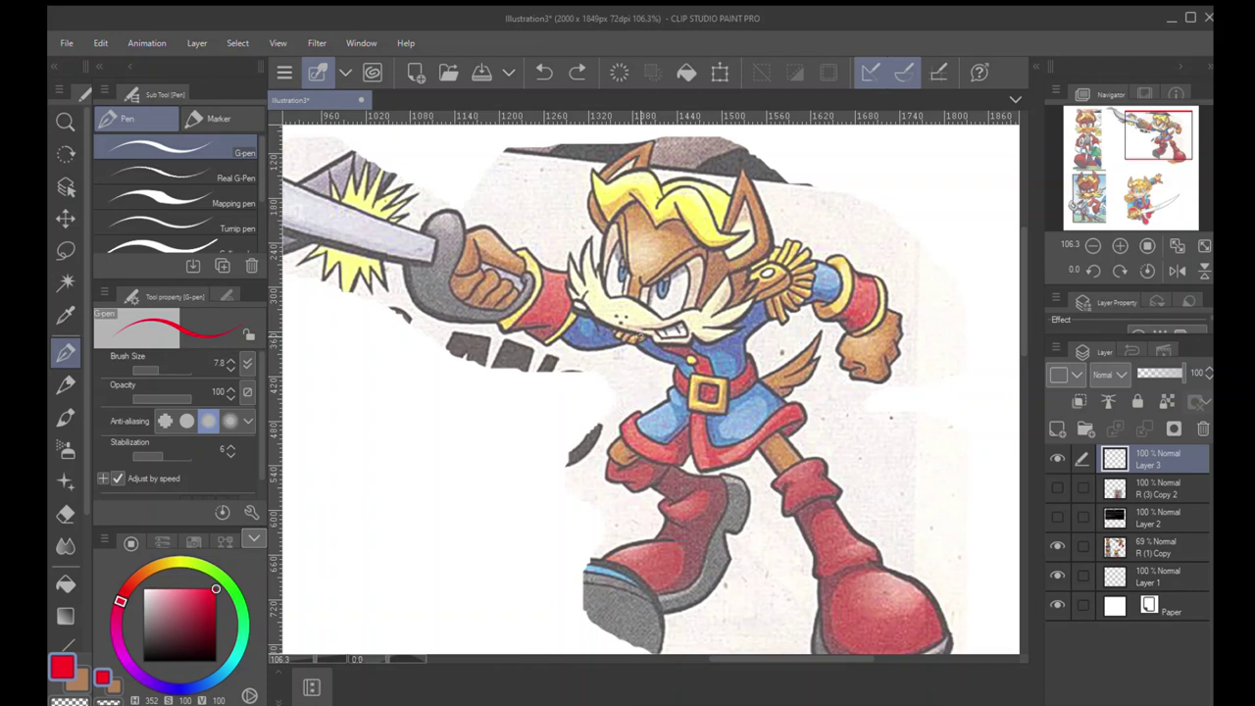
{"action": "left_click_drag", "start_coordinate": [652, 130], "coordinate": [686, 131]}
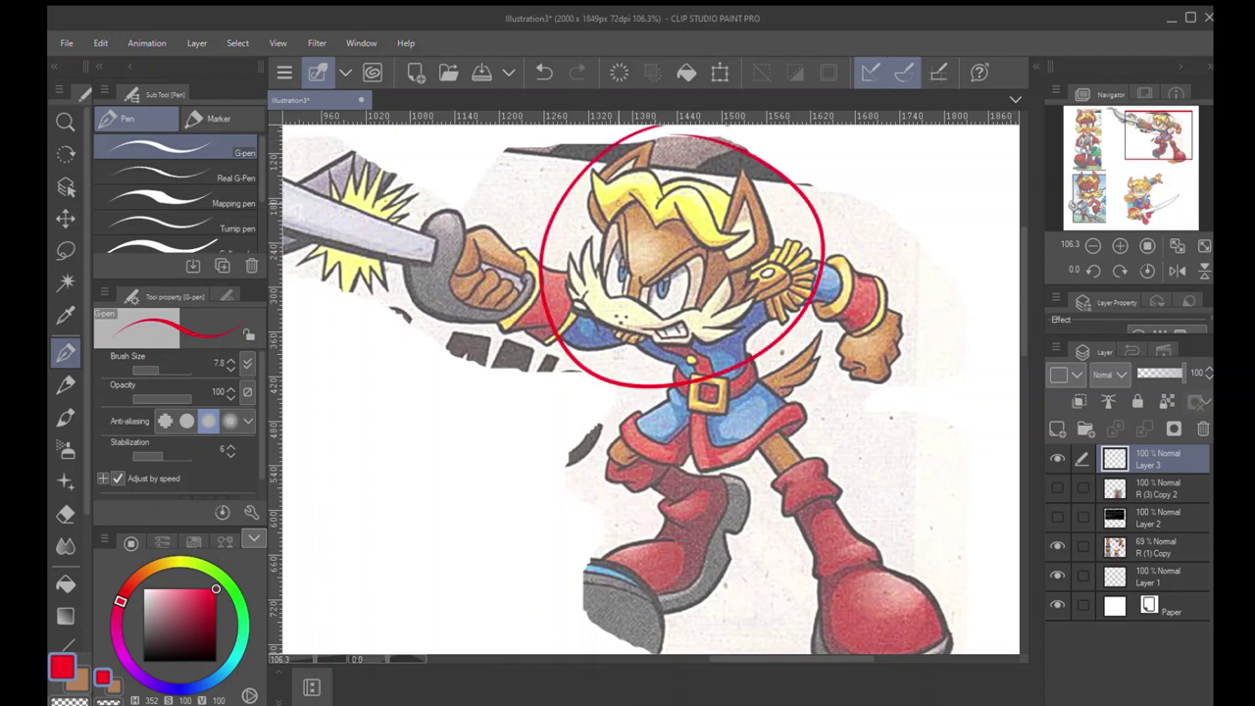
{"action": "key", "text": "ctrl+z"}
{"action": "left_click_drag", "start_coordinate": [664, 310], "coordinate": [692, 390]}
{"action": "left_click_drag", "start_coordinate": [744, 229], "coordinate": [683, 216]}
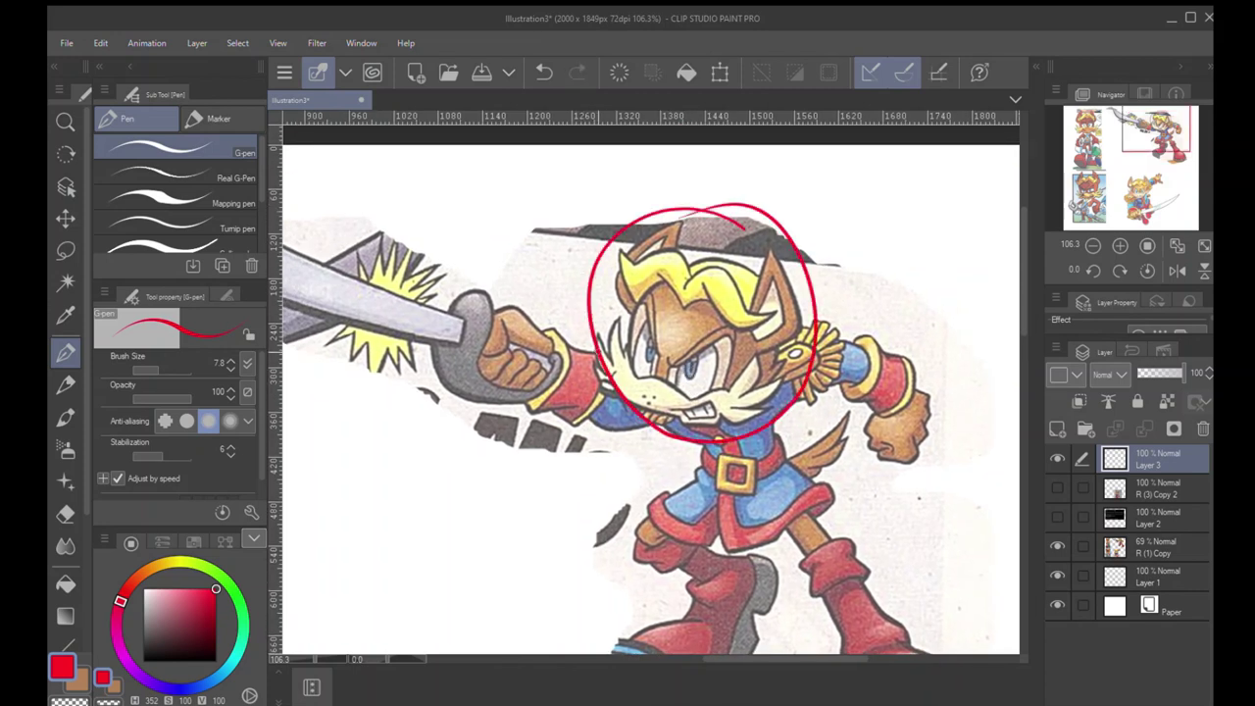
{"action": "key", "text": "ctrl+z"}
Compare the red-furred fox reference with the swordsman, draw red strokes over the swordsman's face and undo them
{"action": "left_click_drag", "start_coordinate": [378, 380], "coordinate": [804, 414]}
{"action": "left_click_drag", "start_coordinate": [529, 428], "coordinate": [784, 431]}
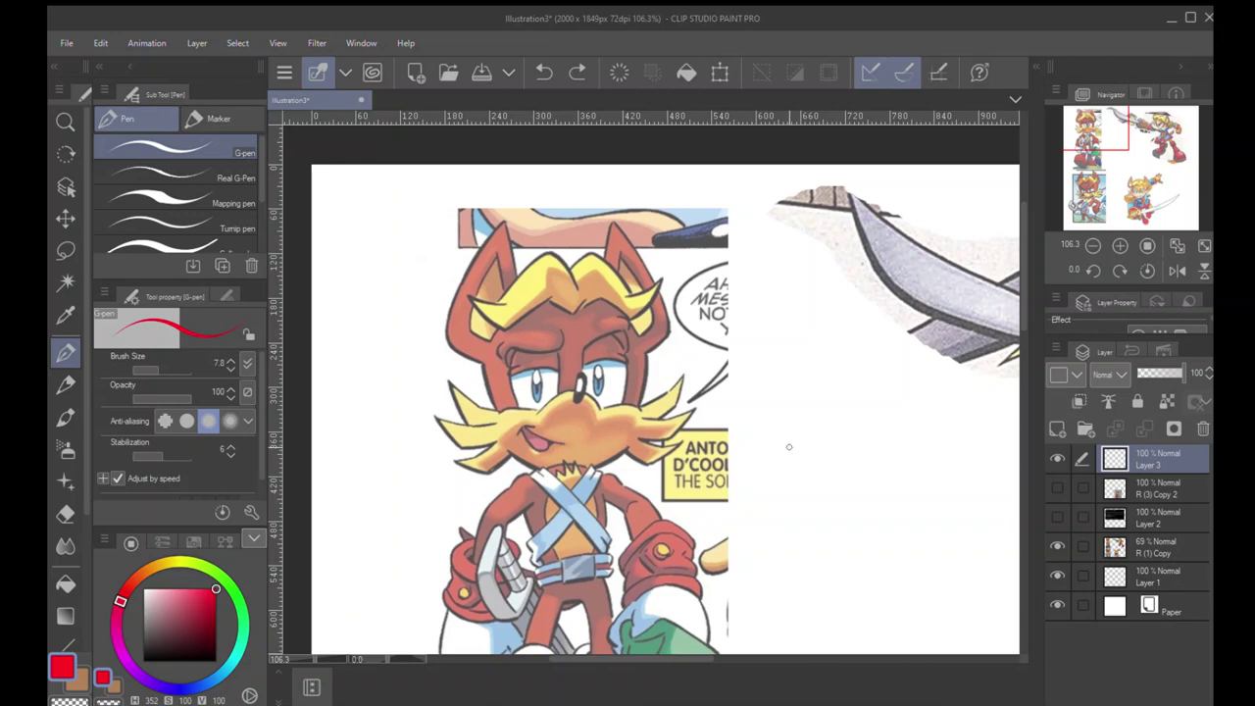
{"action": "left_click_drag", "start_coordinate": [802, 420], "coordinate": [597, 398]}
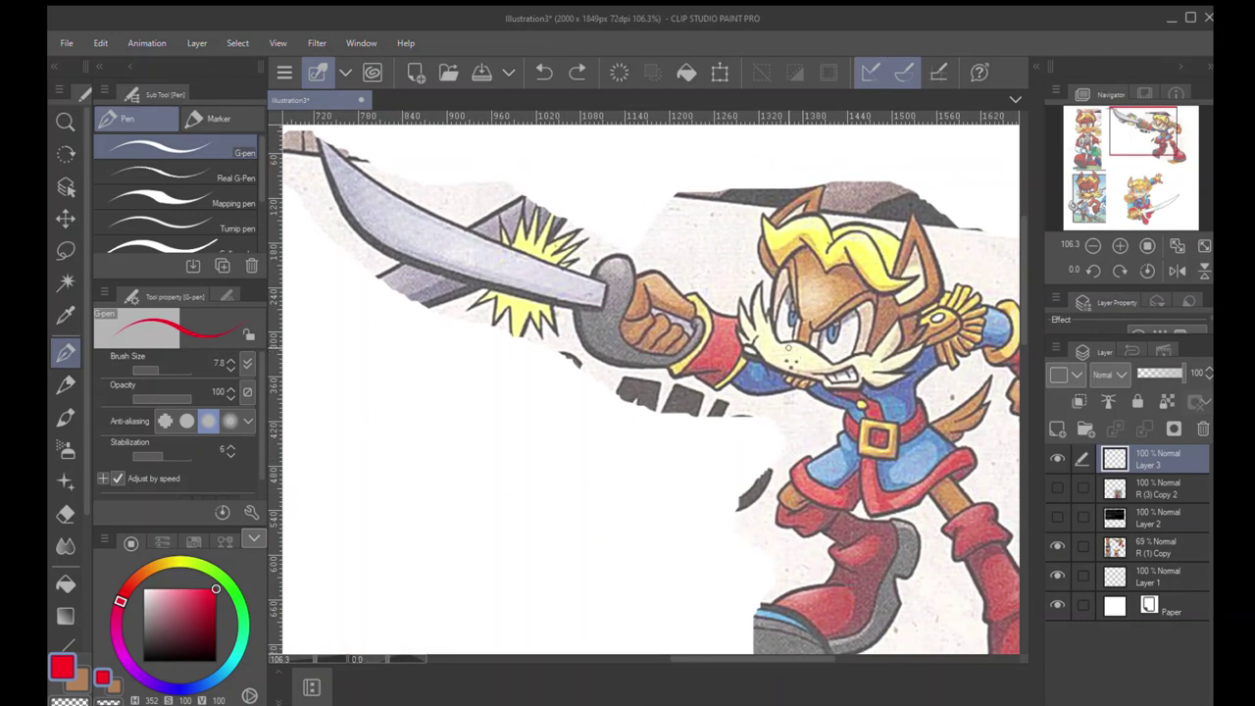
{"action": "mouse_move", "coordinate": [747, 314]}
{"action": "left_mouse_down"}
{"action": "mouse_move", "coordinate": [745, 339]}
{"action": "mouse_move", "coordinate": [782, 362]}
{"action": "mouse_move", "coordinate": [894, 372]}
{"action": "left_mouse_up"}
{"action": "key", "text": "ctrl+z"}
{"action": "mouse_move", "coordinate": [801, 342]}
{"action": "left_mouse_down"}
{"action": "mouse_move", "coordinate": [804, 287]}
{"action": "mouse_move", "coordinate": [822, 301]}
{"action": "mouse_move", "coordinate": [843, 281]}
{"action": "mouse_move", "coordinate": [856, 312]}
{"action": "mouse_move", "coordinate": [834, 316]}
{"action": "mouse_move", "coordinate": [872, 296]}
{"action": "left_mouse_up"}
{"action": "key", "text": "ctrl+z"}
{"action": "key", "text": "ctrl+z"}
Set the opacity of the reference art layer R (1) Copy to 100%
{"action": "mouse_move", "coordinate": [285, 378]}
{"action": "left_mouse_down"}
{"action": "mouse_move", "coordinate": [602, 426]}
{"action": "mouse_move", "coordinate": [823, 399]}
{"action": "left_mouse_up"}
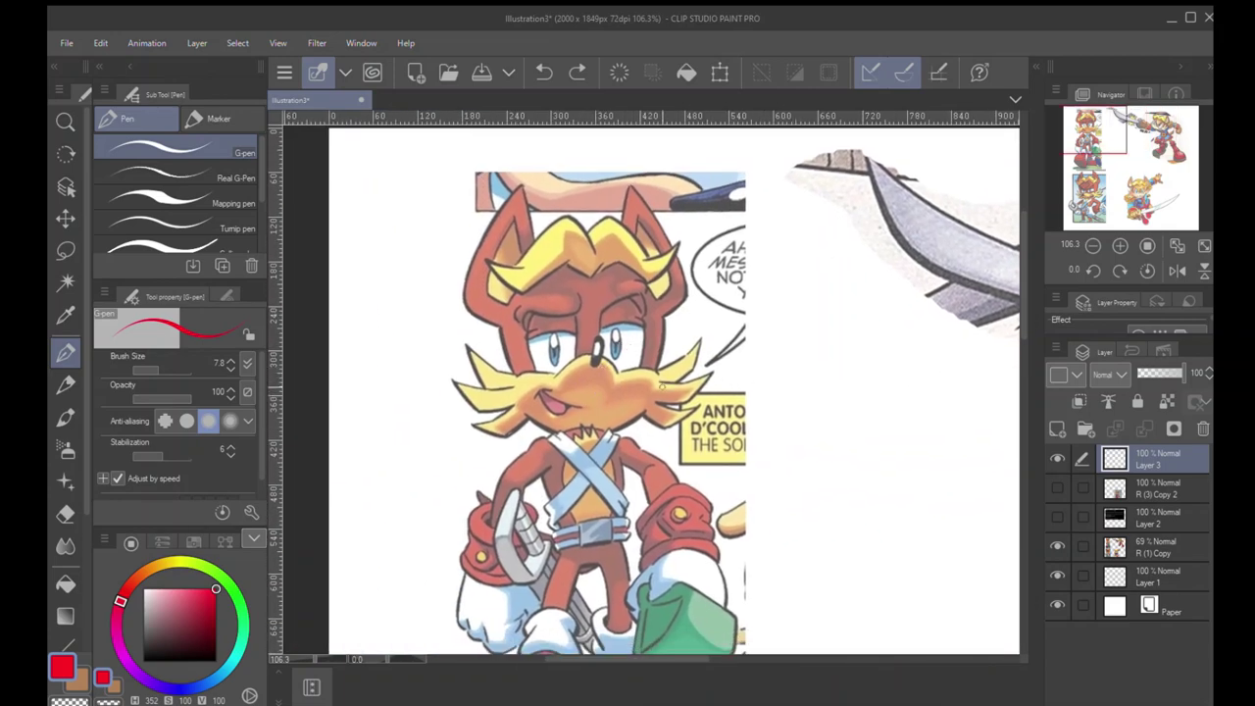
{"action": "left_click", "coordinate": [1134, 542]}
{"action": "left_click_drag", "start_coordinate": [1170, 373], "coordinate": [1208, 374]}
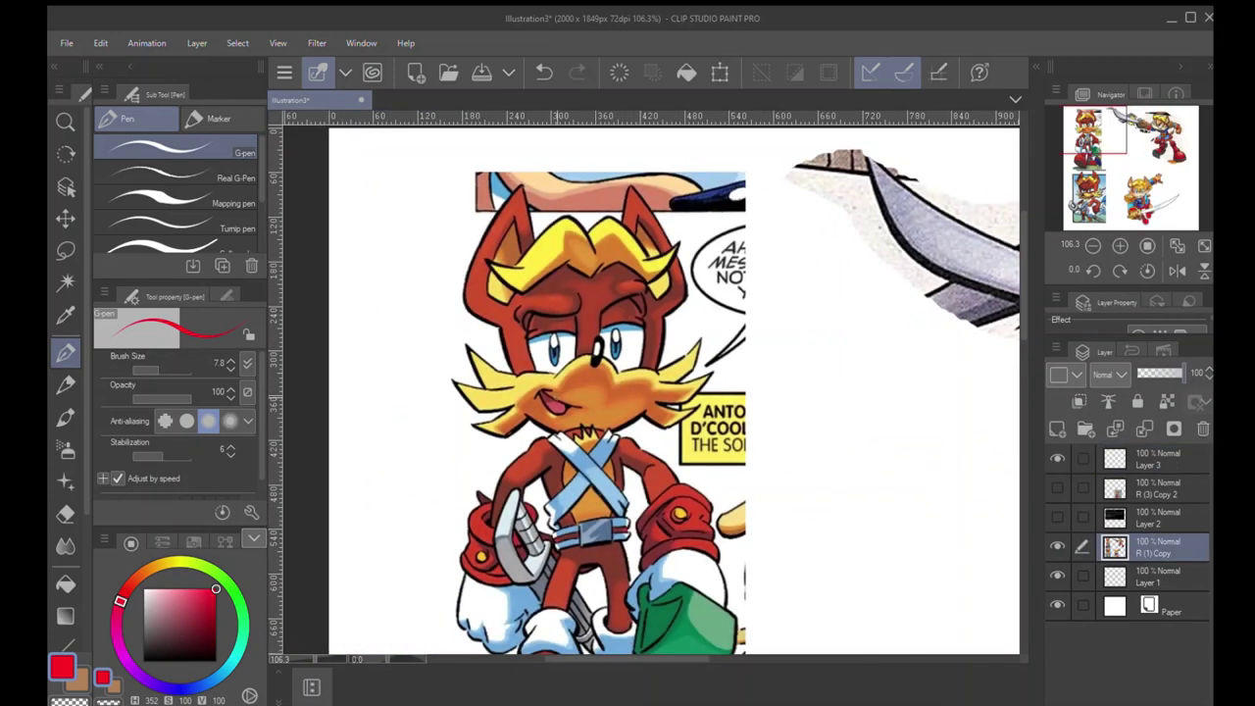
Enlarge the pen to 34.7 and dab swatches of the red fox's sampled fur red and whisker yellow beside him
{"action": "left_click", "coordinate": [379, 271]}
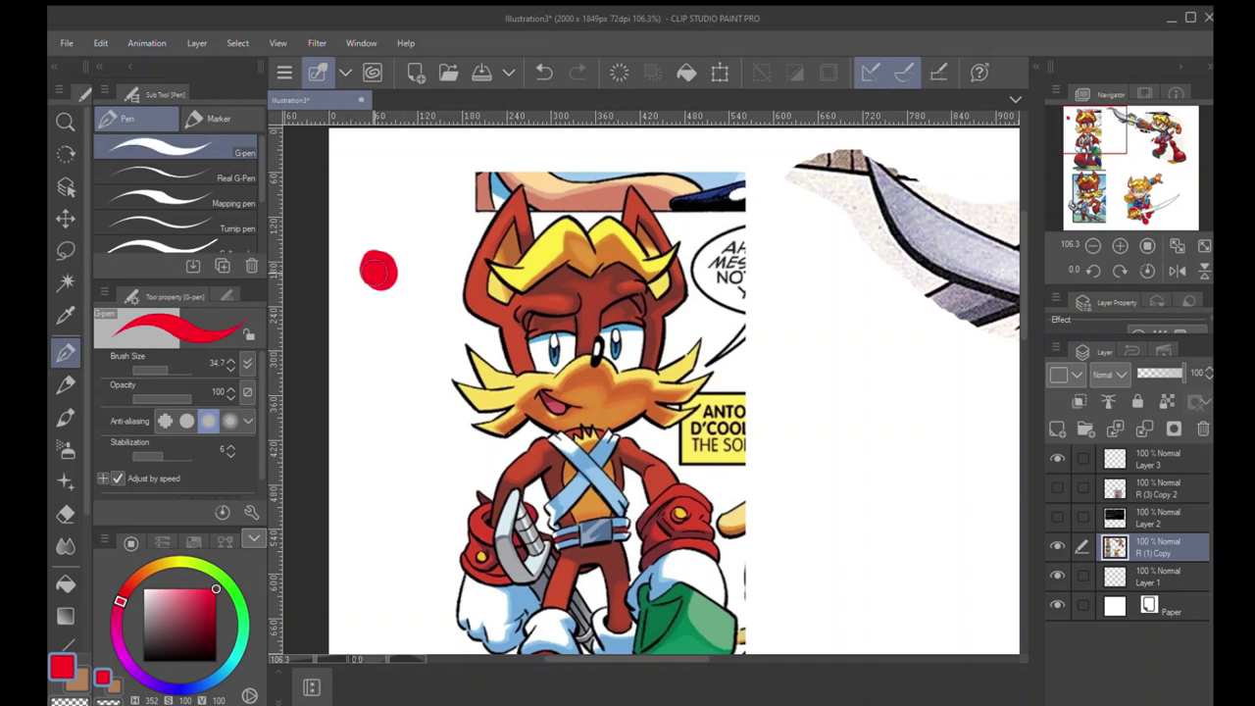
{"action": "key", "text": "ctrl+z"}
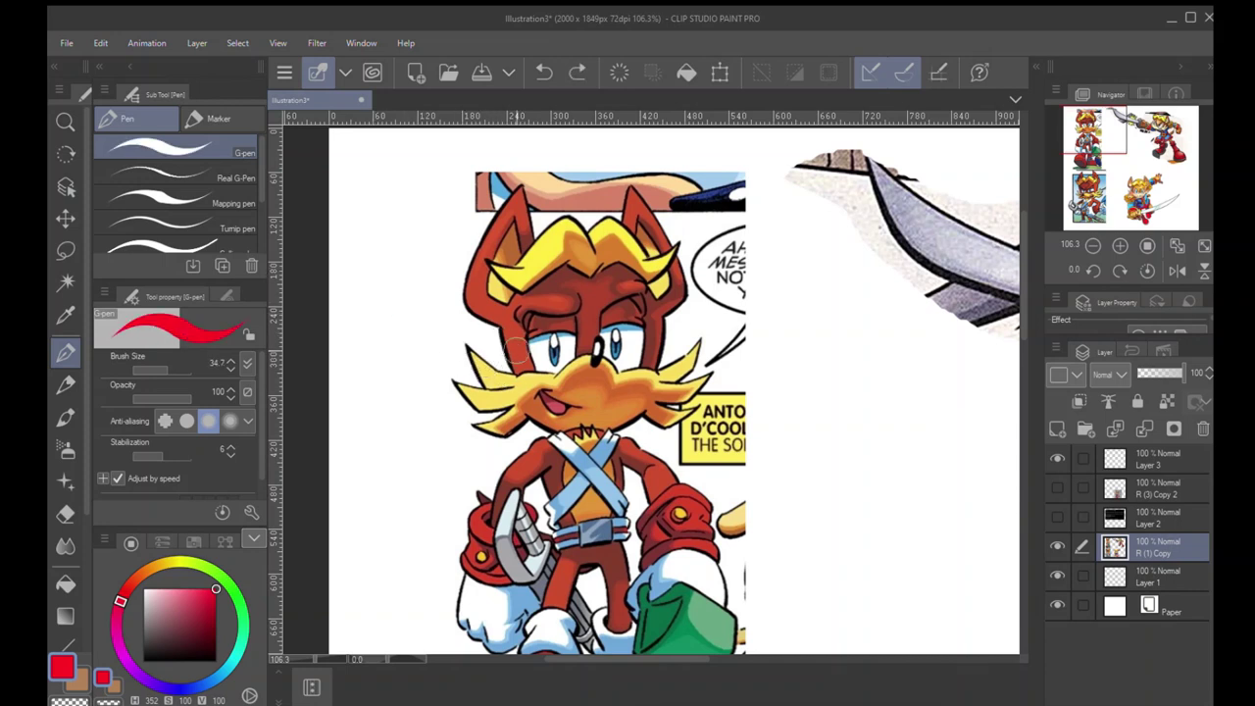
{"action": "left_click_drag", "start_coordinate": [524, 349], "coordinate": [479, 337]}
{"action": "key", "text": "ctrl+z"}
{"action": "left_click", "coordinate": [517, 343], "text": "alt"}
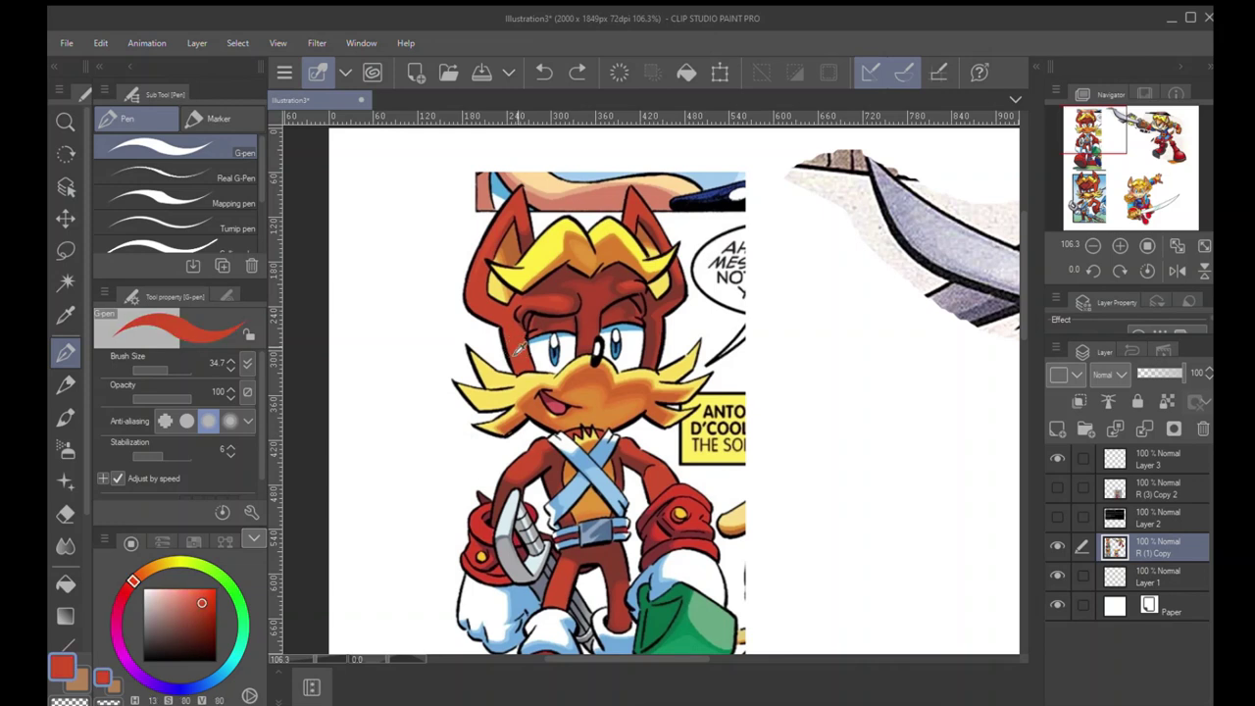
{"action": "left_click", "coordinate": [382, 291]}
{"action": "left_click", "coordinate": [495, 376], "text": "alt"}
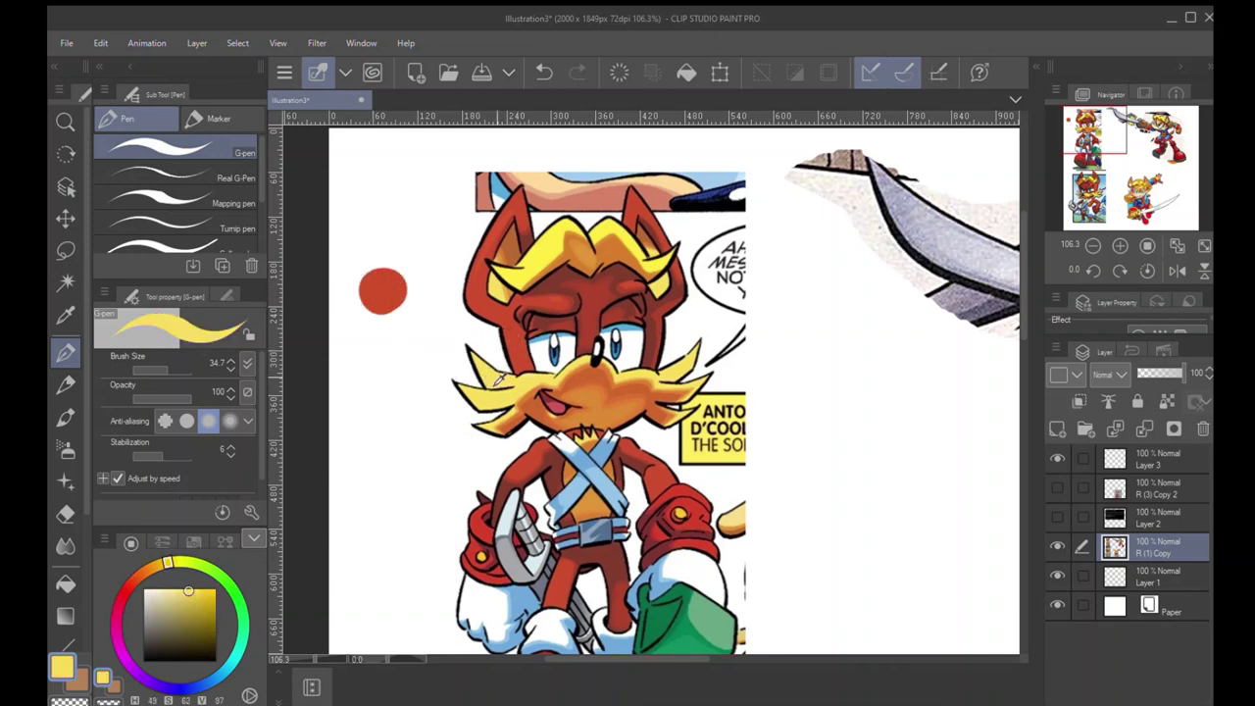
{"action": "left_click", "coordinate": [382, 341]}
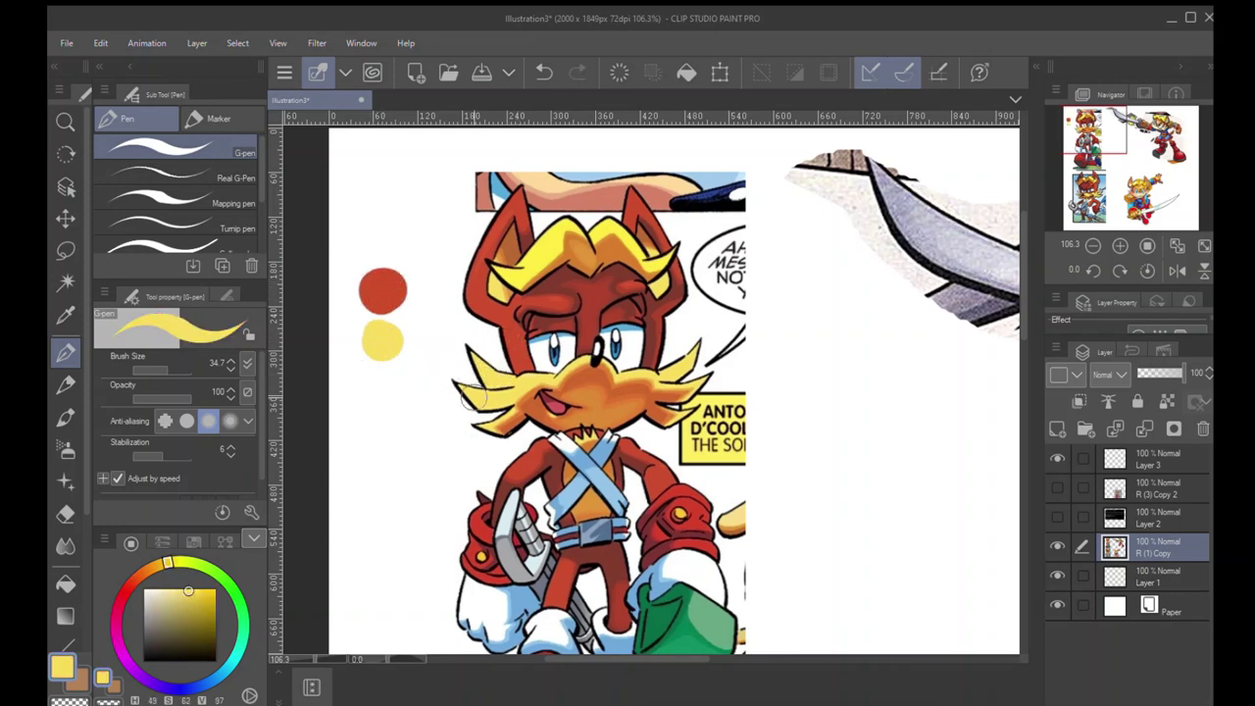
Sample the yellow of the swordsman's hair and paint a swatch of it on the blank area beyond his raised fist
{"action": "left_click_drag", "start_coordinate": [659, 251], "coordinate": [731, 341]}
{"action": "key", "text": "ctrl+z"}
{"action": "left_click_drag", "start_coordinate": [841, 389], "coordinate": [196, 320]}
{"action": "left_click_drag", "start_coordinate": [786, 225], "coordinate": [674, 280]}
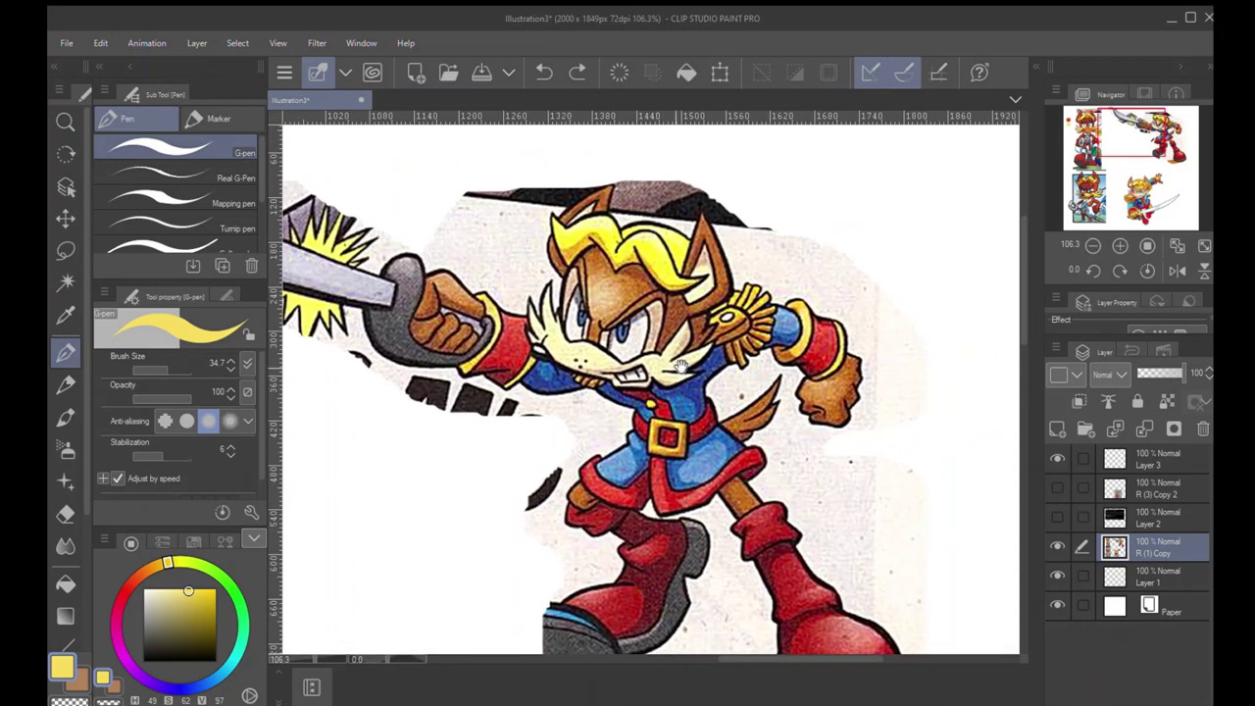
{"action": "left_click", "coordinate": [656, 258], "text": "alt"}
{"action": "mouse_move", "coordinate": [902, 219]}
{"action": "left_mouse_down"}
{"action": "mouse_move", "coordinate": [893, 213]}
{"action": "mouse_move", "coordinate": [920, 211]}
{"action": "left_mouse_up"}
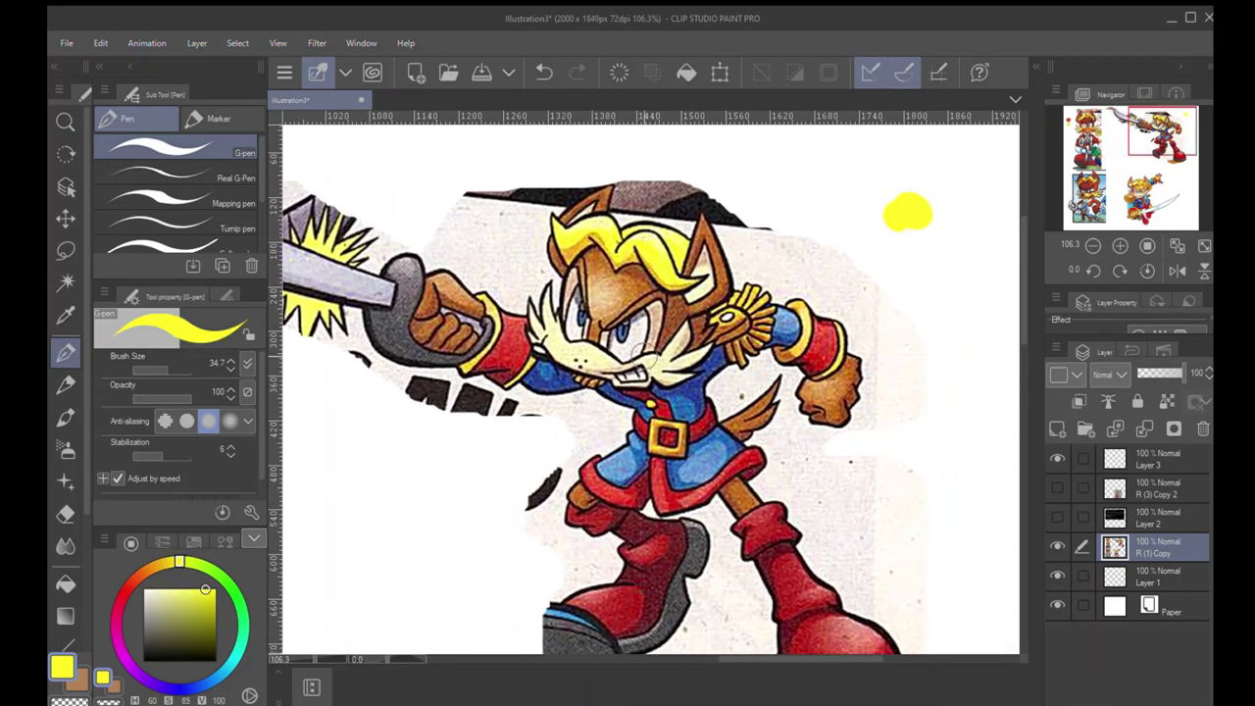
Sample the swordsman's brown fur and pale yellow whiskers and dab a swatch of each below his yellow hair swatch
{"action": "left_click", "coordinate": [633, 285], "text": "alt"}
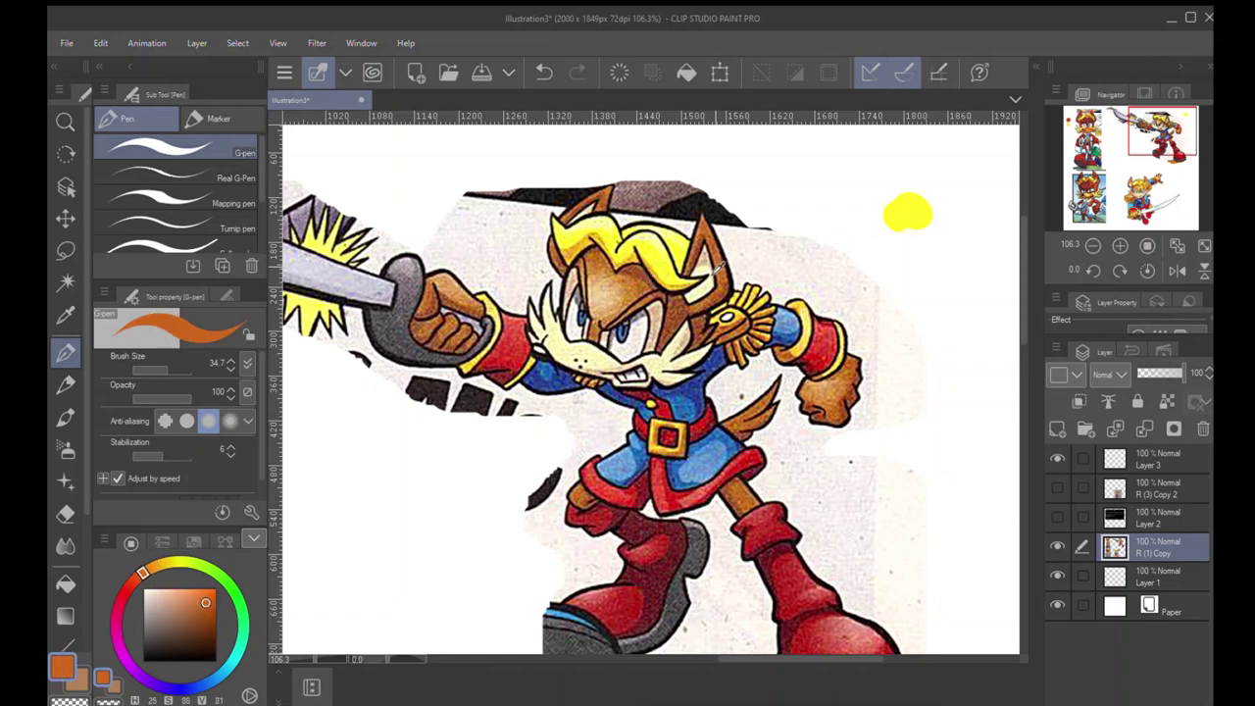
{"action": "left_click", "coordinate": [926, 234]}
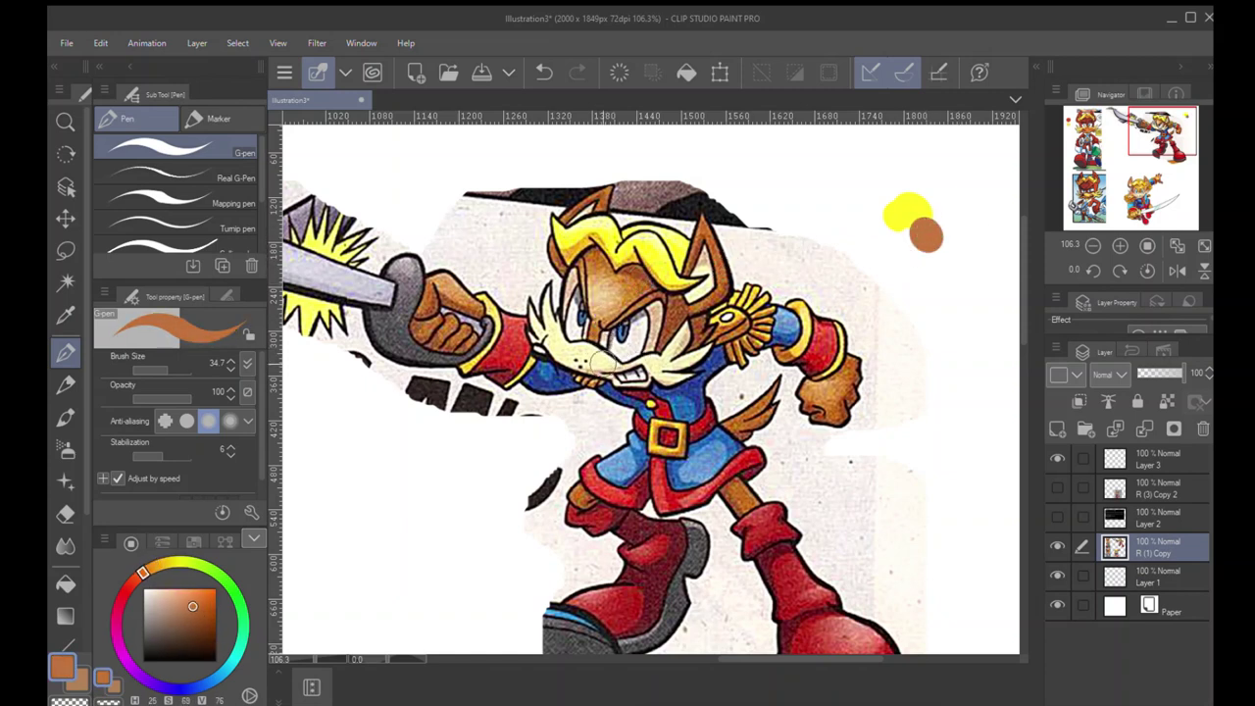
{"action": "left_click", "coordinate": [598, 359], "text": "alt"}
{"action": "left_click", "coordinate": [936, 259]}
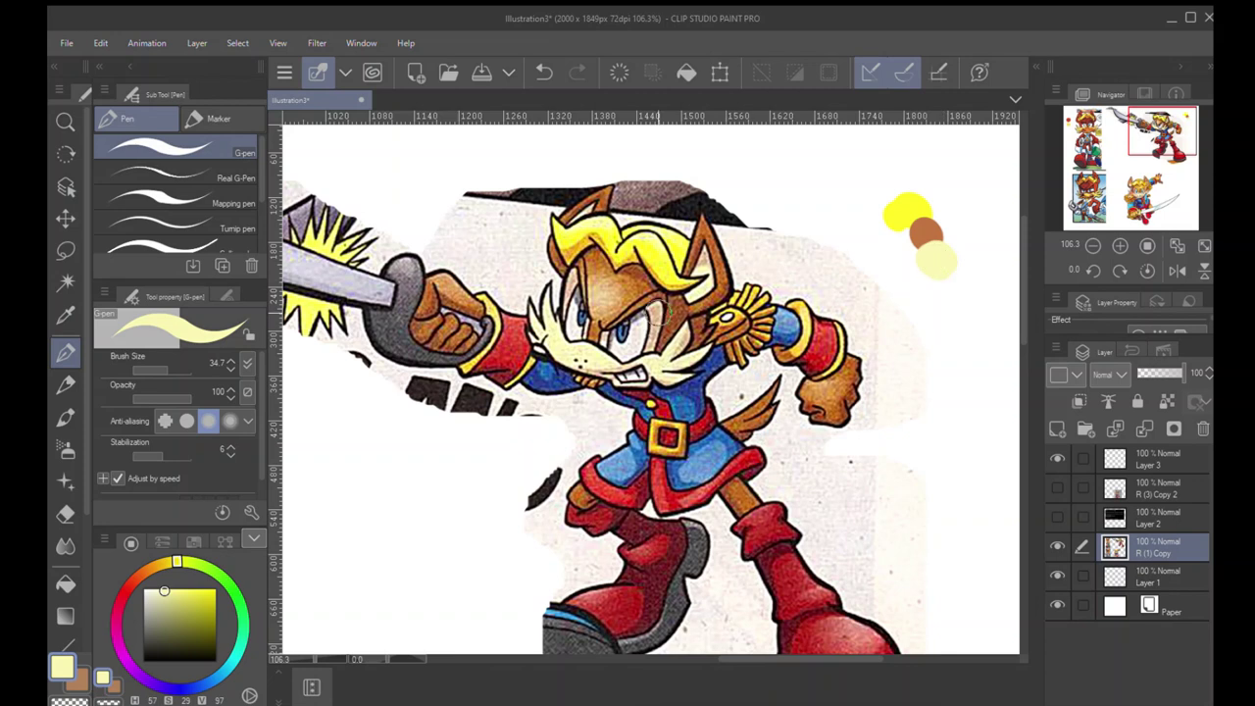
Sample several shades from the fur and line art around the swordsman's brow
{"action": "left_click", "coordinate": [647, 302], "text": "alt"}
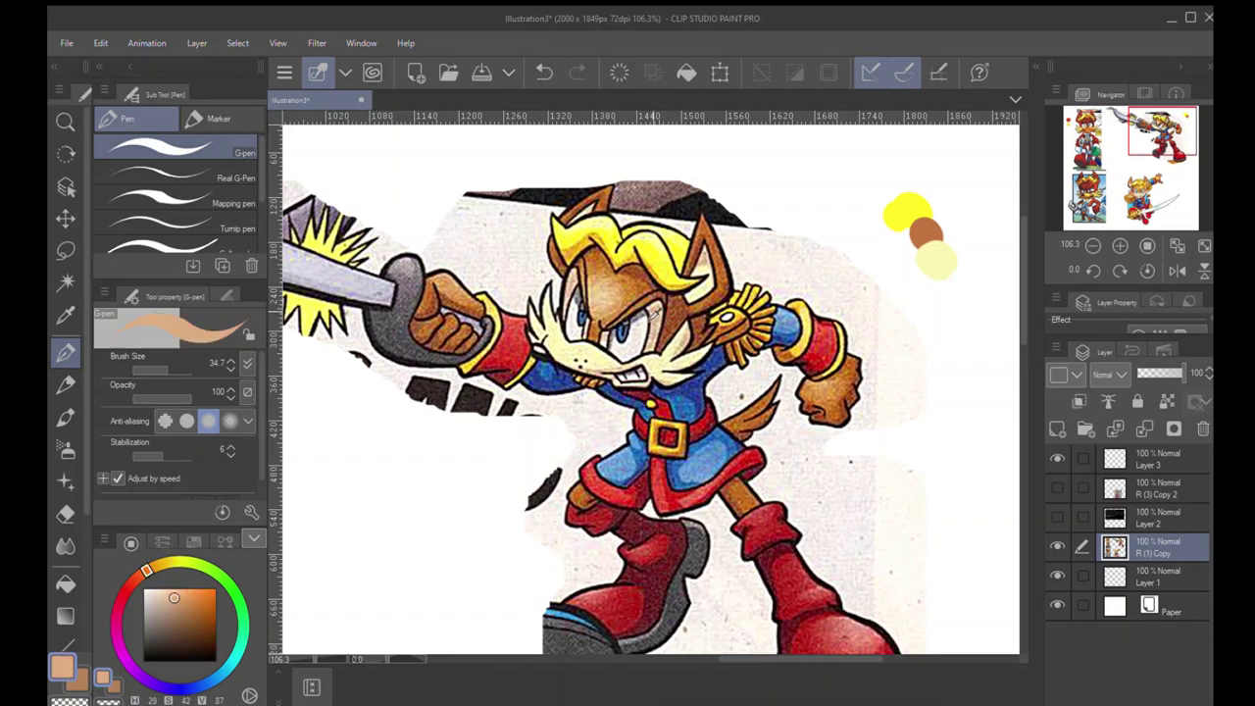
{"action": "left_click", "coordinate": [653, 310], "text": "alt"}
{"action": "left_click", "coordinate": [651, 308], "text": "alt"}
{"action": "left_click", "coordinate": [650, 308], "text": "alt"}
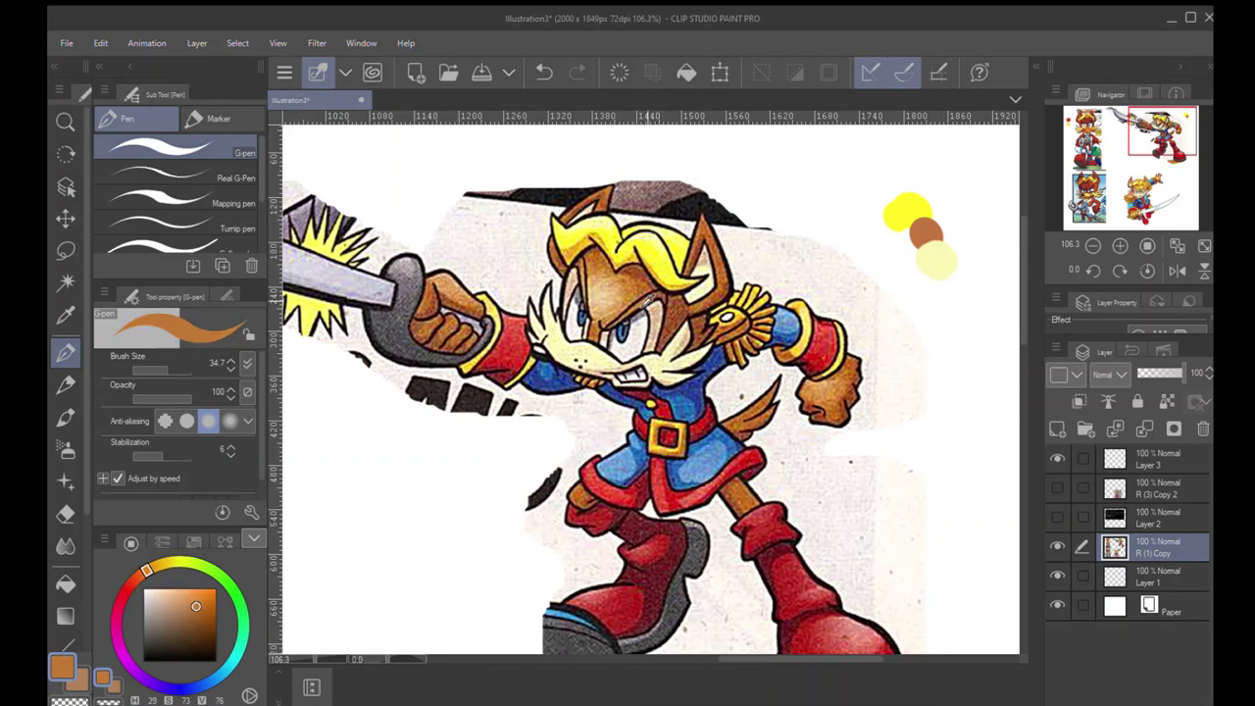
{"action": "left_click", "coordinate": [648, 307], "text": "alt"}
{"action": "left_click", "coordinate": [651, 306], "text": "alt"}
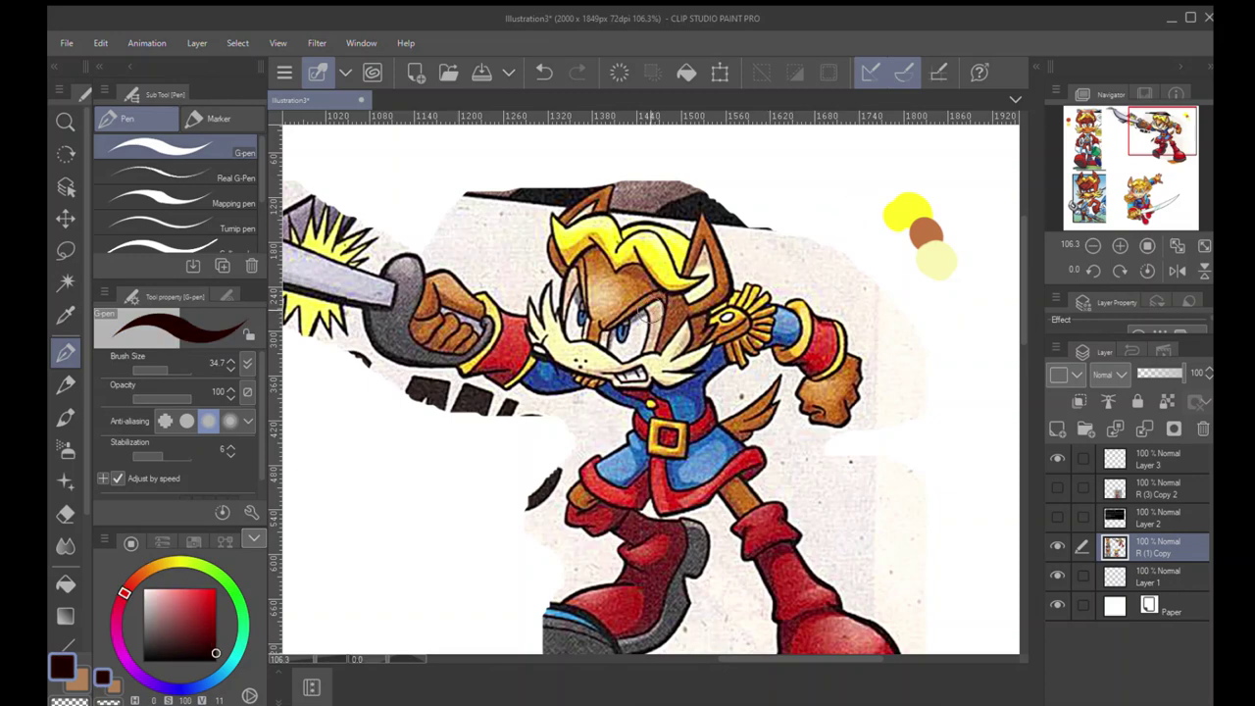
Set the pen to bright red at size 13.9, undoing a test stroke over the red fox's hair
{"action": "left_click_drag", "start_coordinate": [511, 349], "coordinate": [854, 381]}
{"action": "left_click_drag", "start_coordinate": [571, 381], "coordinate": [991, 376]}
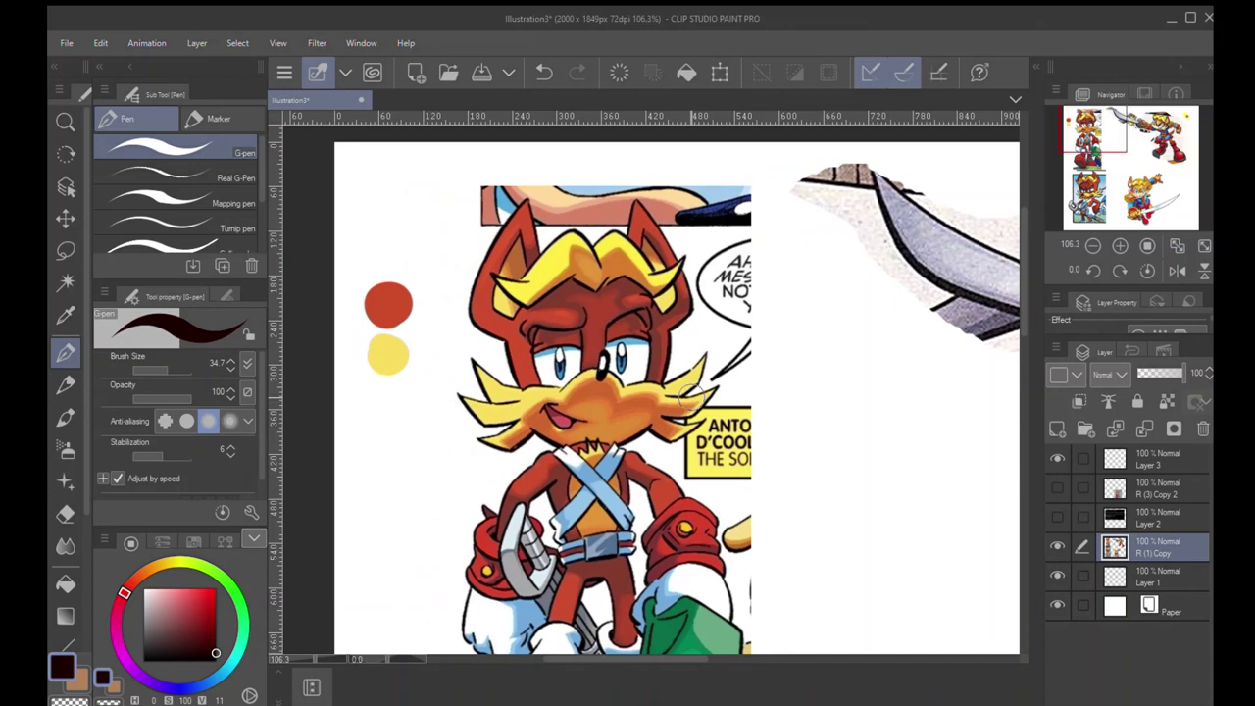
{"action": "left_click_drag", "start_coordinate": [205, 611], "coordinate": [222, 579]}
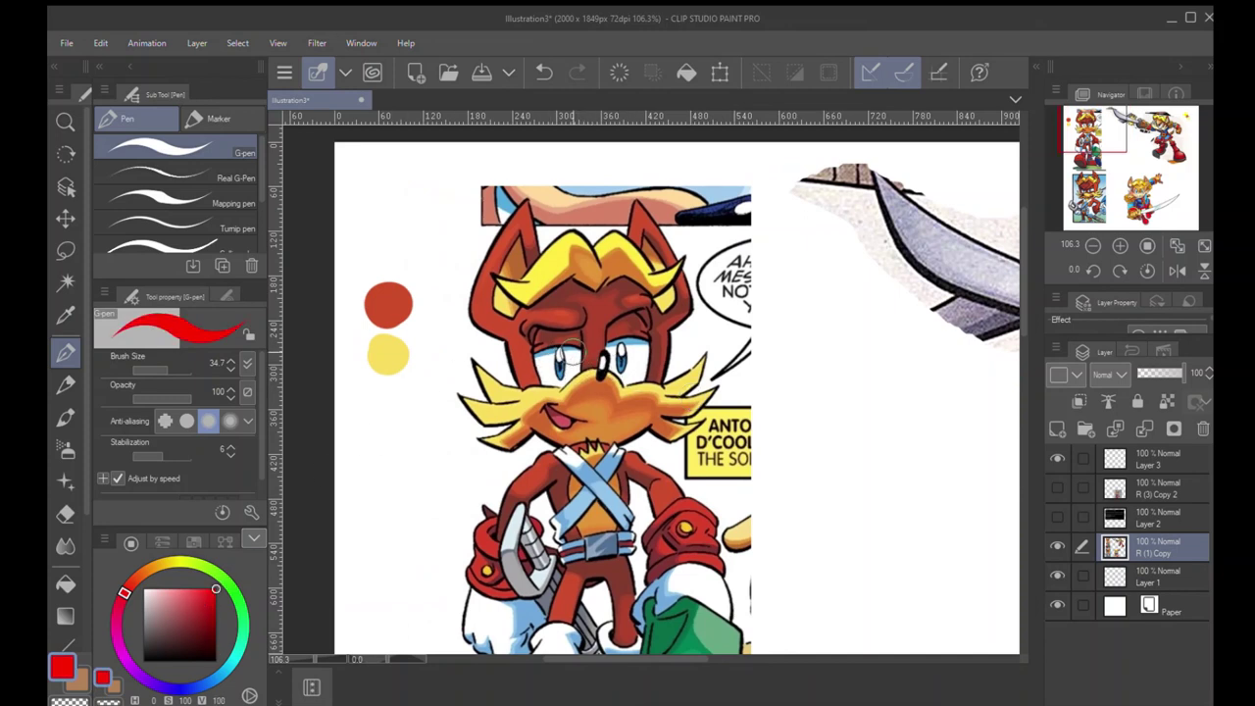
{"action": "mouse_move", "coordinate": [603, 206]}
{"action": "left_mouse_down"}
{"action": "mouse_move", "coordinate": [440, 288]}
{"action": "mouse_move", "coordinate": [573, 228]}
{"action": "left_mouse_up"}
{"action": "key", "text": "ctrl+z"}
{"action": "left_click_drag", "start_coordinate": [561, 383], "coordinate": [543, 384], "text": "ctrl+alt"}
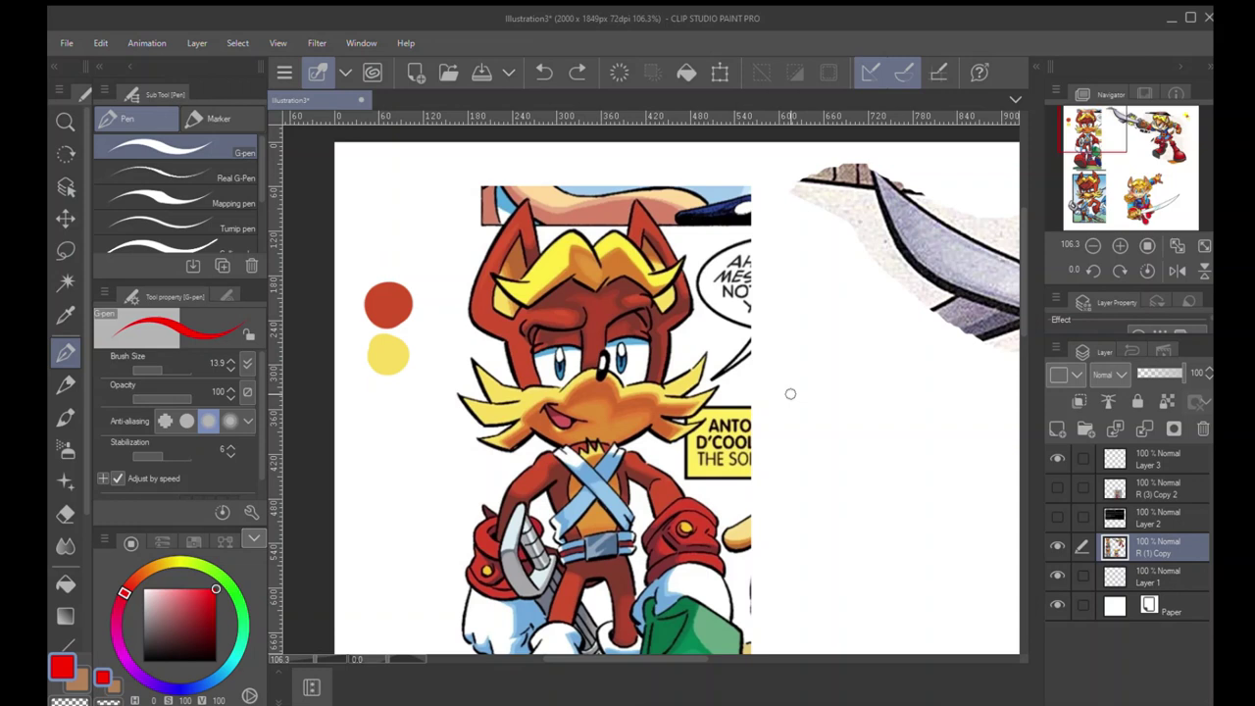
Lasso the red and yellow swatches beside the upper red fox, delete them and clear the selection
{"action": "key", "text": "m"}
{"action": "left_click_drag", "start_coordinate": [367, 381], "coordinate": [384, 415]}
{"action": "key", "text": "Delete"}
{"action": "key", "text": "ctrl+d"}
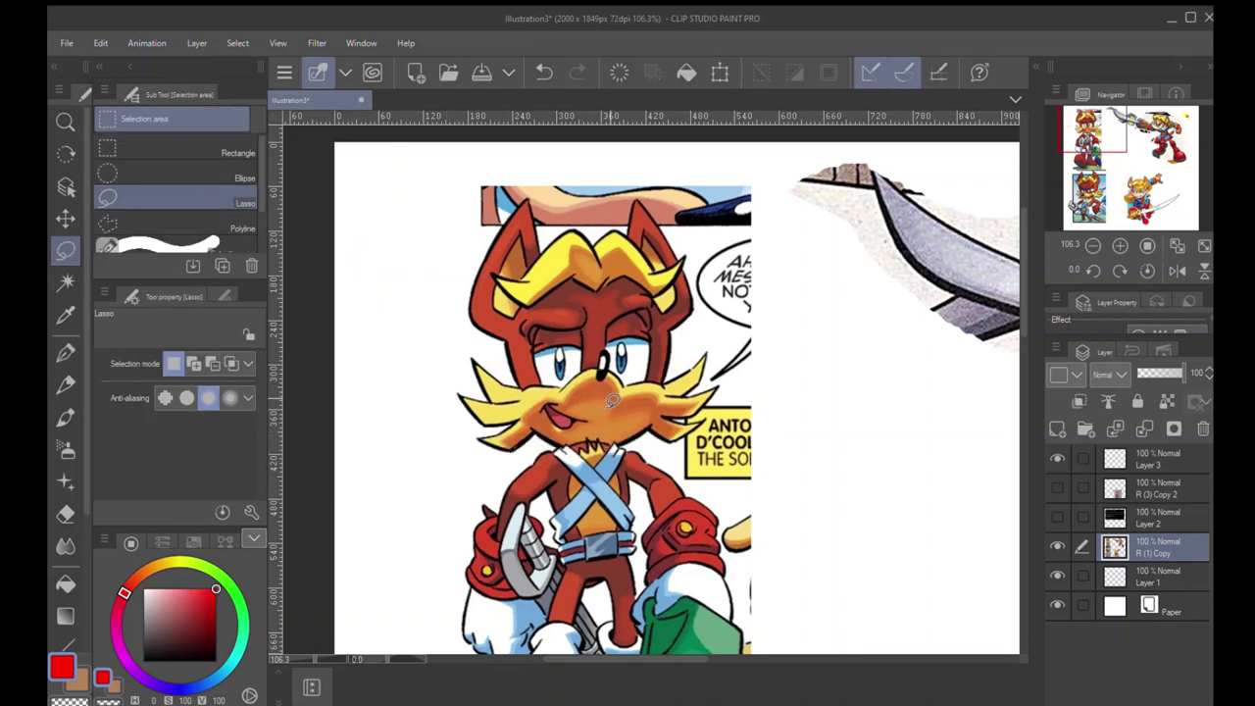
Draw red G-pen strokes over both eyebrows of the upper red fox, then undo them
{"action": "key", "text": "p"}
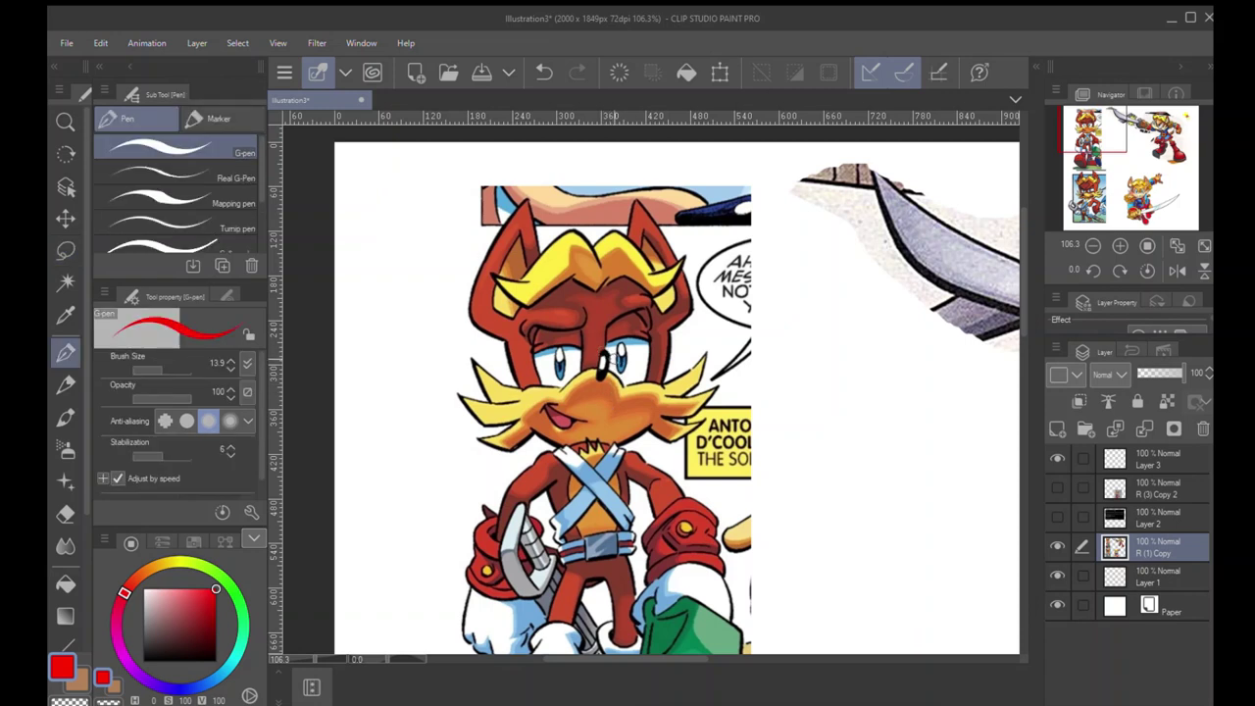
{"action": "mouse_move", "coordinate": [603, 327]}
{"action": "left_mouse_down"}
{"action": "mouse_move", "coordinate": [653, 301]}
{"action": "mouse_move", "coordinate": [603, 326]}
{"action": "mouse_move", "coordinate": [529, 317]}
{"action": "mouse_move", "coordinate": [578, 324]}
{"action": "left_mouse_up"}
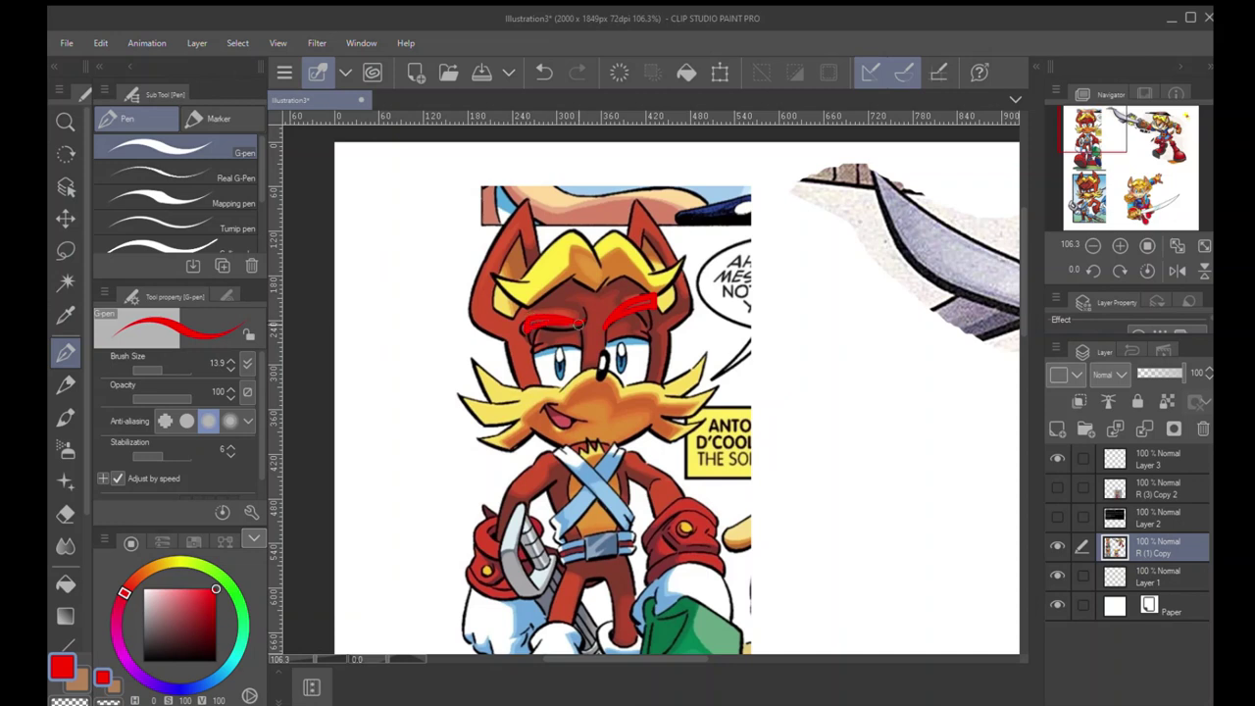
{"action": "key", "text": "ctrl+z"}
{"action": "key", "text": "ctrl+z"}
{"action": "key", "text": "ctrl+z"}
{"action": "key", "text": "ctrl+z"}
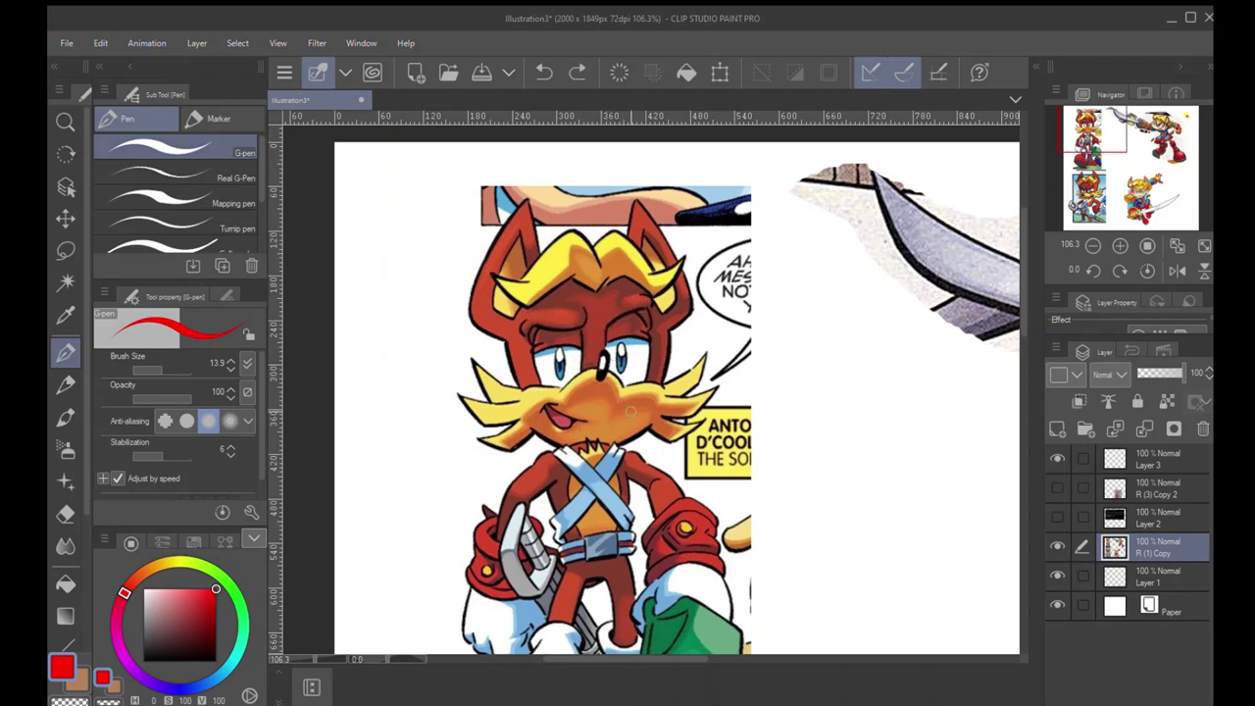
Mark the sides of the upper red fox's eyes and the bridge between them in red, then undo the strokes
{"action": "mouse_move", "coordinate": [534, 387]}
{"action": "left_mouse_down"}
{"action": "mouse_move", "coordinate": [522, 326]}
{"action": "mouse_move", "coordinate": [593, 359]}
{"action": "mouse_move", "coordinate": [607, 322]}
{"action": "mouse_move", "coordinate": [658, 378]}
{"action": "left_mouse_up"}
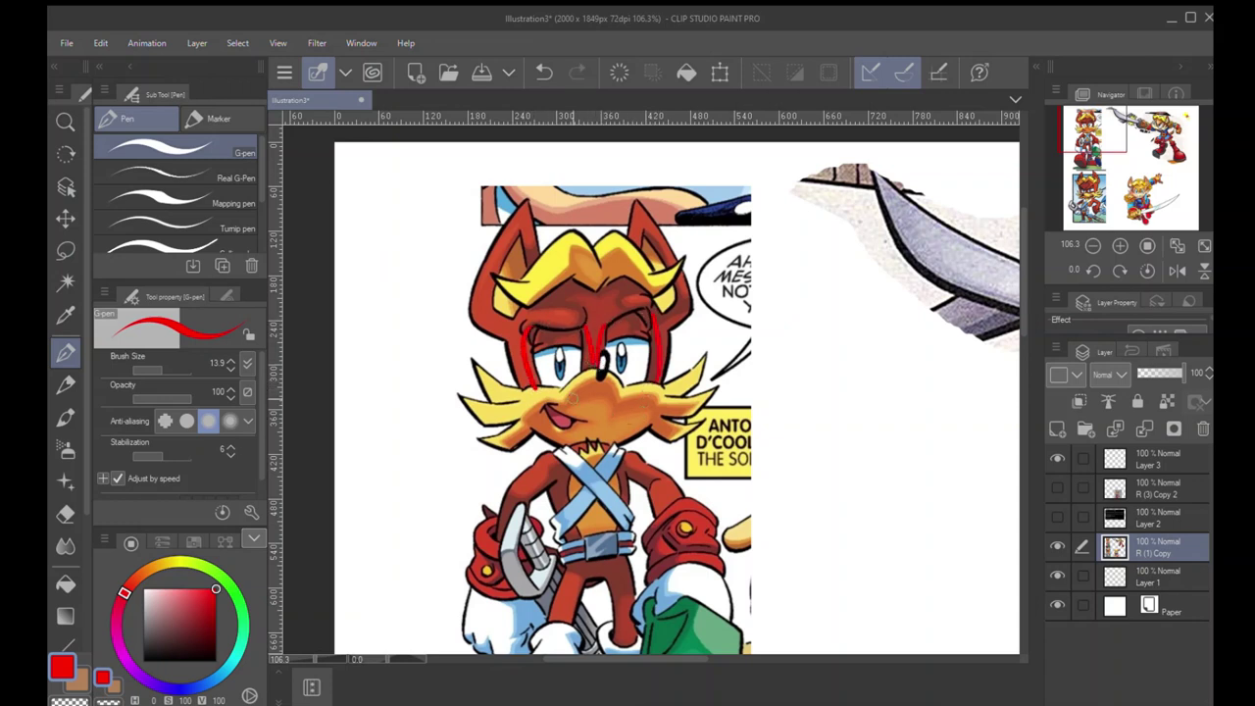
{"action": "key", "text": "ctrl+z"}
{"action": "key", "text": "ctrl+z"}
{"action": "key", "text": "ctrl+z"}
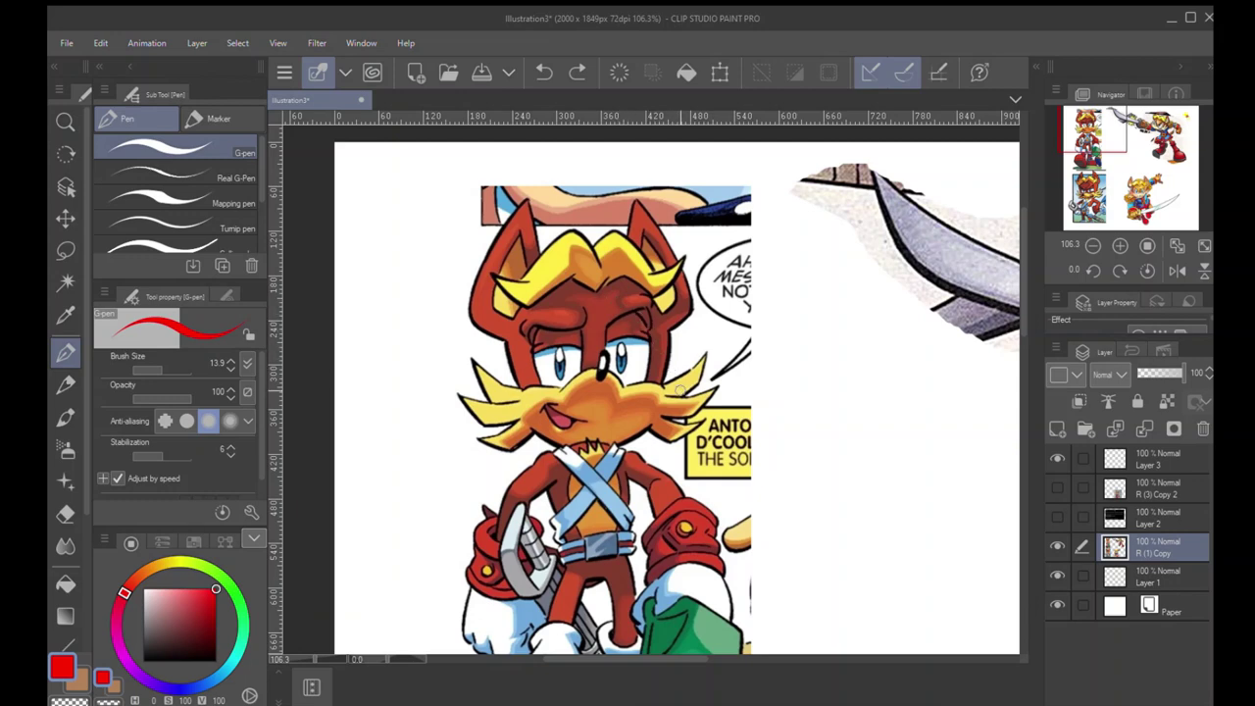
Outline the blond hair of the lower blue-coated fox in red, then undo the outline
{"action": "scroll", "coordinate": [681, 391], "scroll_direction": "down", "scroll_amount": 5}
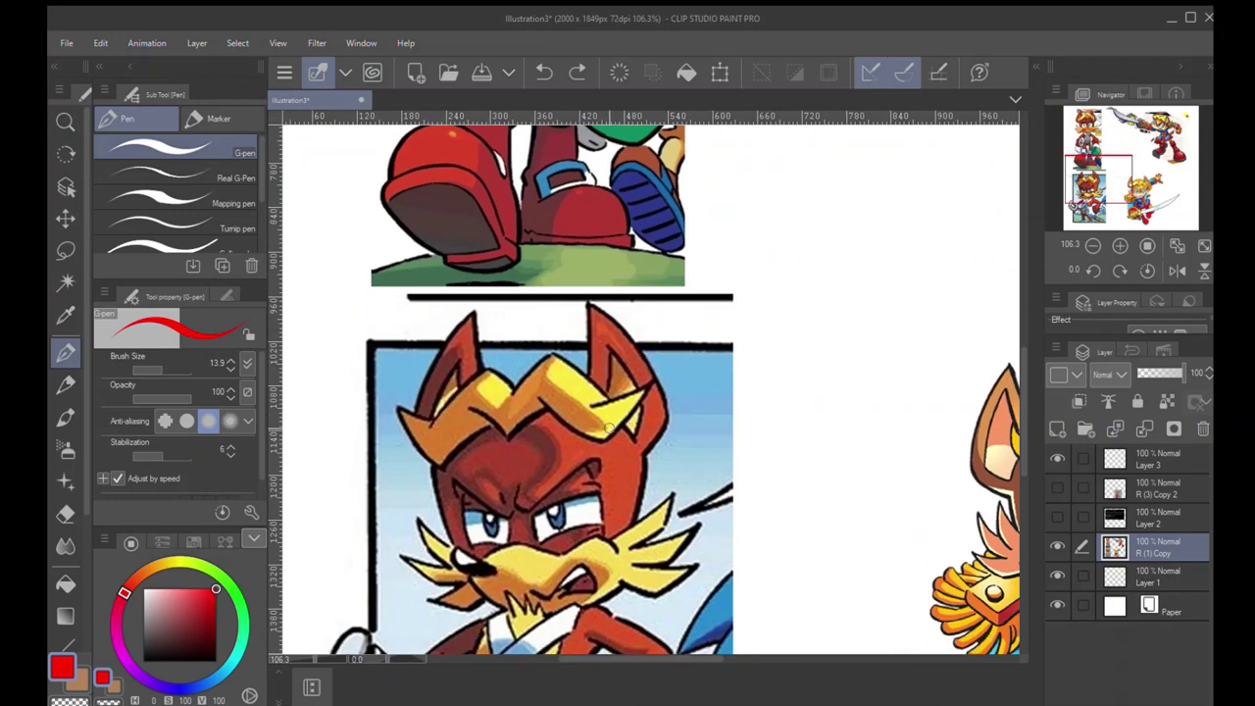
{"action": "scroll", "coordinate": [609, 427], "scroll_direction": "down", "scroll_amount": 2}
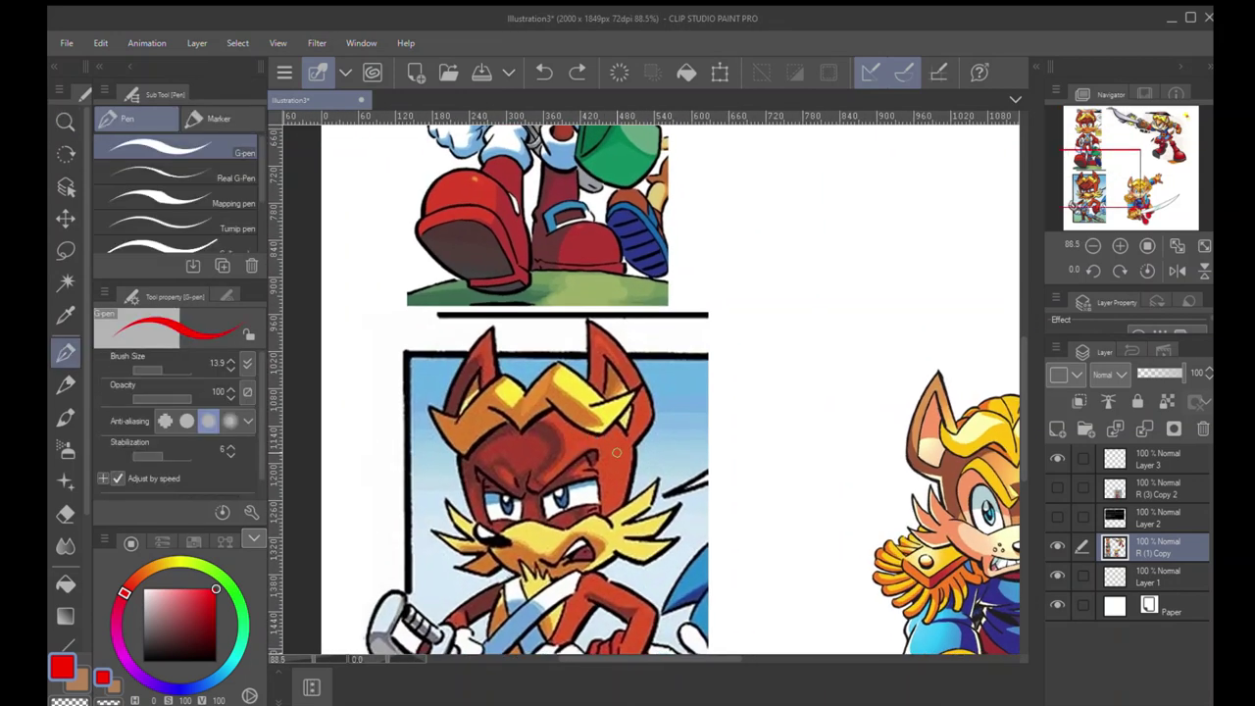
{"action": "left_click_drag", "start_coordinate": [808, 301], "coordinate": [566, 518]}
{"action": "left_click_drag", "start_coordinate": [807, 173], "coordinate": [562, 559]}
{"action": "scroll", "coordinate": [700, 372], "scroll_direction": "down", "scroll_amount": 5}
{"action": "scroll", "coordinate": [700, 372], "scroll_direction": "left", "scroll_amount": 3}
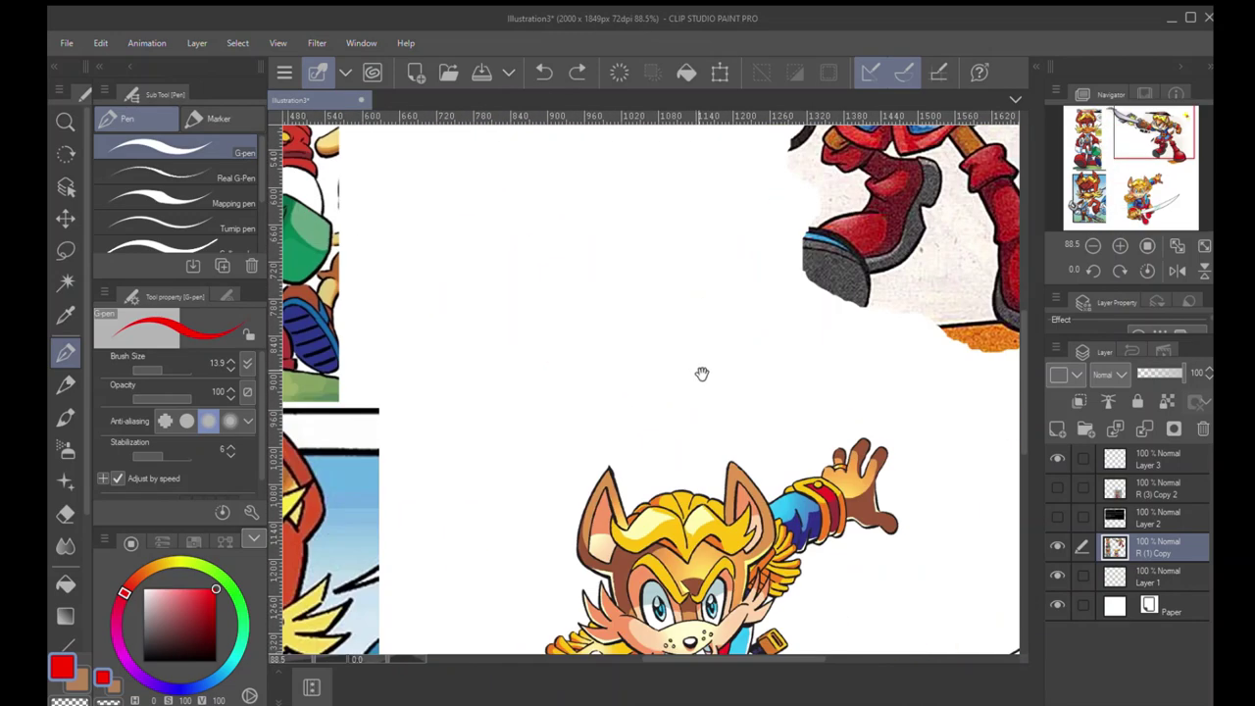
{"action": "mouse_move", "coordinate": [641, 447]}
{"action": "left_mouse_down"}
{"action": "mouse_move", "coordinate": [676, 412]}
{"action": "mouse_move", "coordinate": [733, 402]}
{"action": "mouse_move", "coordinate": [696, 442]}
{"action": "left_mouse_up"}
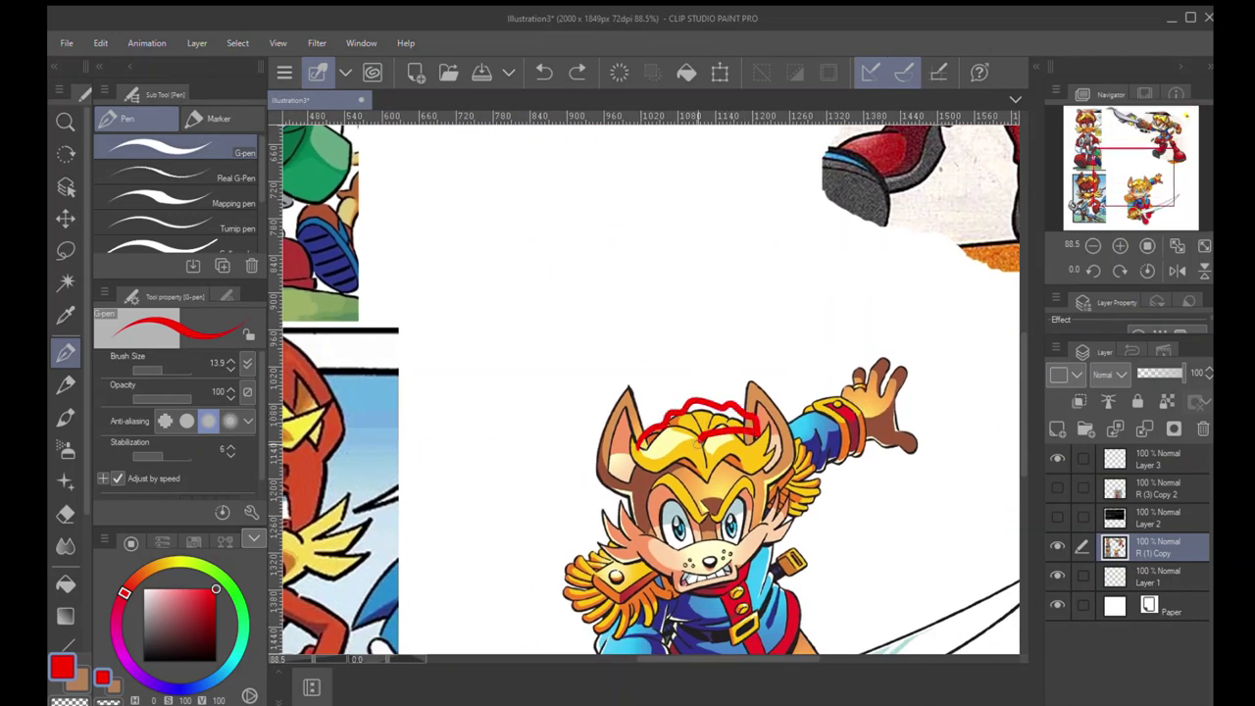
{"action": "key", "text": "ctrl+z"}
Compare the lower two foxes' hair, draw a red stroke over the blue-coated fox's fringe and undo it
{"action": "scroll", "coordinate": [689, 422], "scroll_direction": "left", "scroll_amount": 5}
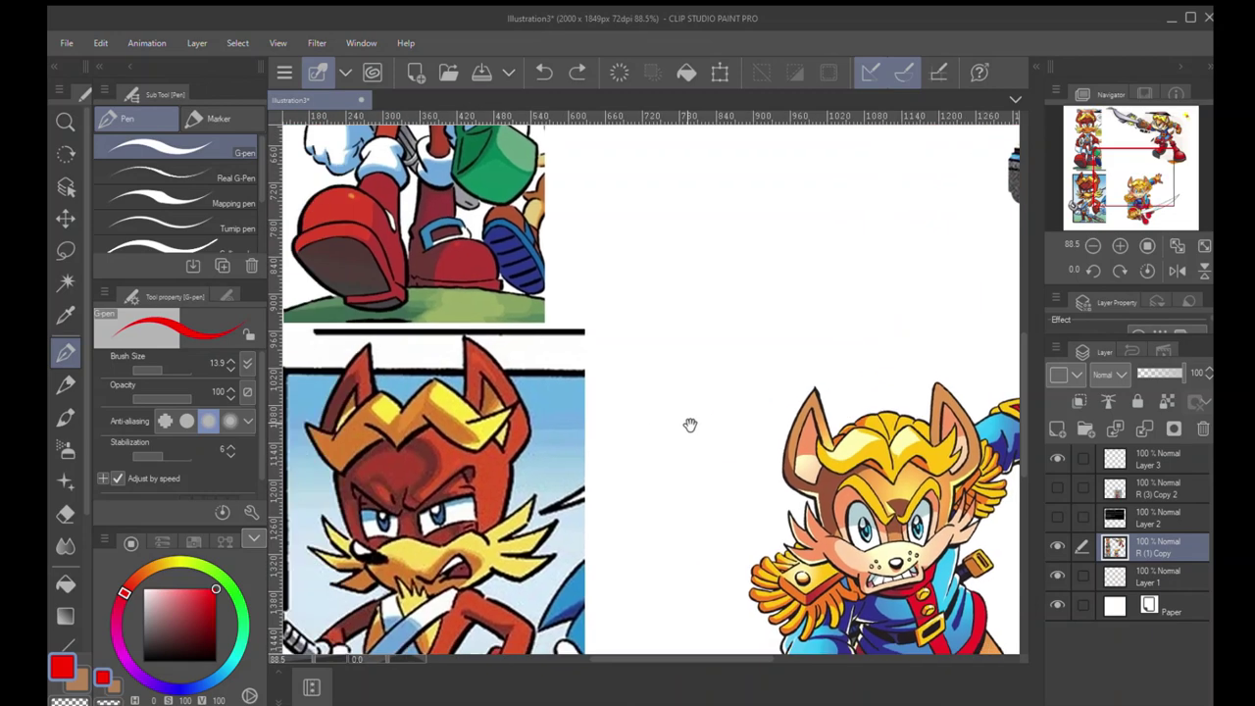
{"action": "left_click_drag", "start_coordinate": [682, 419], "coordinate": [710, 429]}
{"action": "left_click_drag", "start_coordinate": [773, 467], "coordinate": [517, 438]}
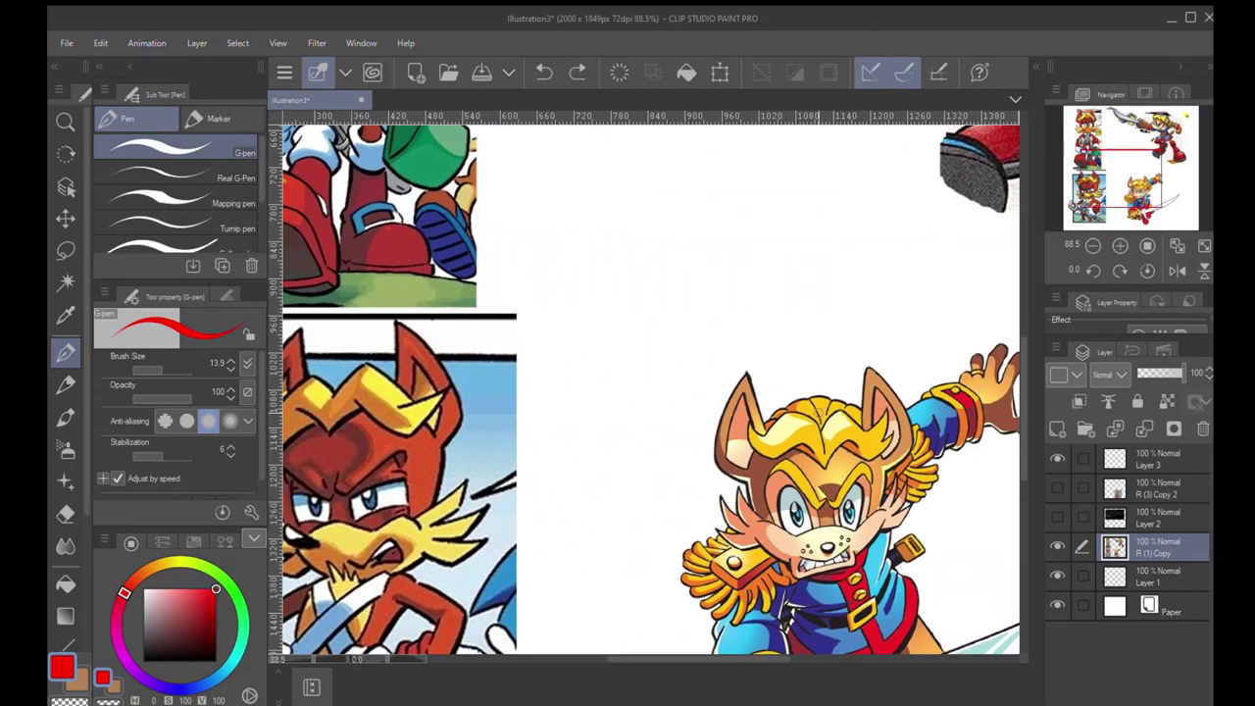
{"action": "left_click_drag", "start_coordinate": [824, 433], "coordinate": [790, 414]}
{"action": "key", "text": "ctrl+z"}
Mark the hair tufts and the side of the head on the lower red fox in red, then undo the marks
{"action": "left_click_drag", "start_coordinate": [460, 435], "coordinate": [593, 442]}
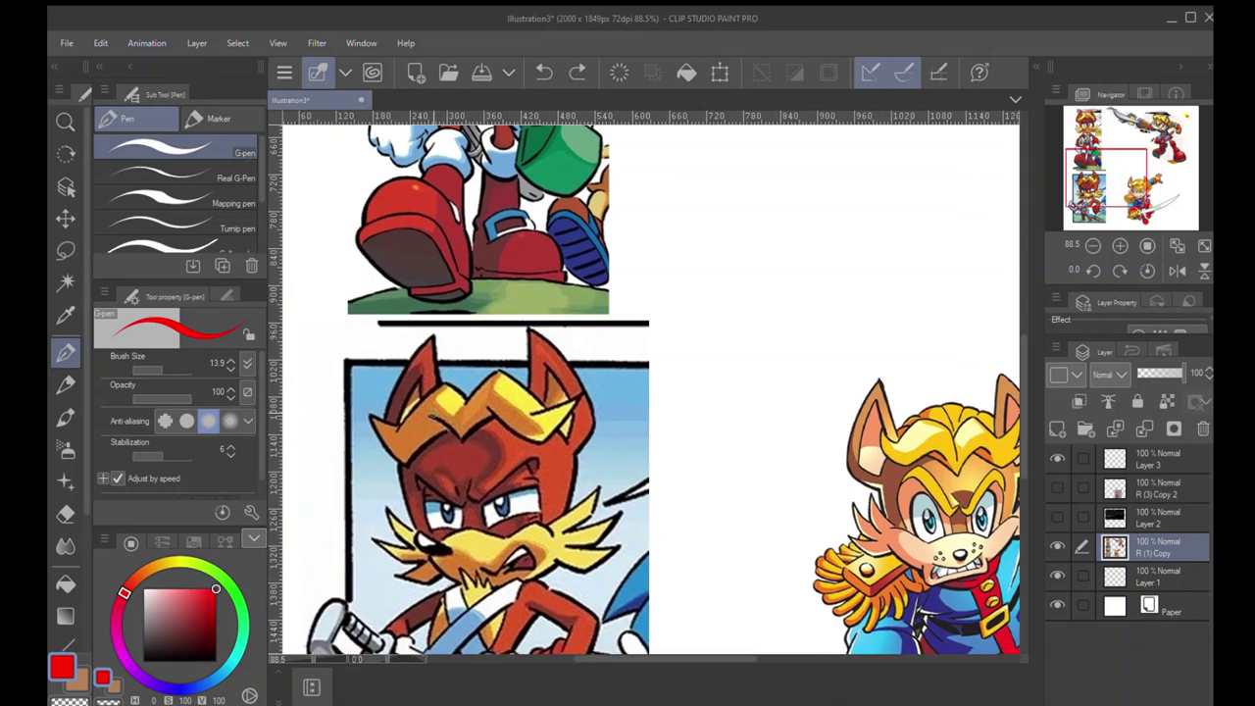
{"action": "left_click_drag", "start_coordinate": [506, 404], "coordinate": [472, 424]}
{"action": "left_click_drag", "start_coordinate": [400, 475], "coordinate": [404, 467]}
{"action": "key", "text": "ctrl+z"}
{"action": "left_click_drag", "start_coordinate": [455, 390], "coordinate": [497, 385]}
{"action": "left_click_drag", "start_coordinate": [579, 441], "coordinate": [594, 490]}
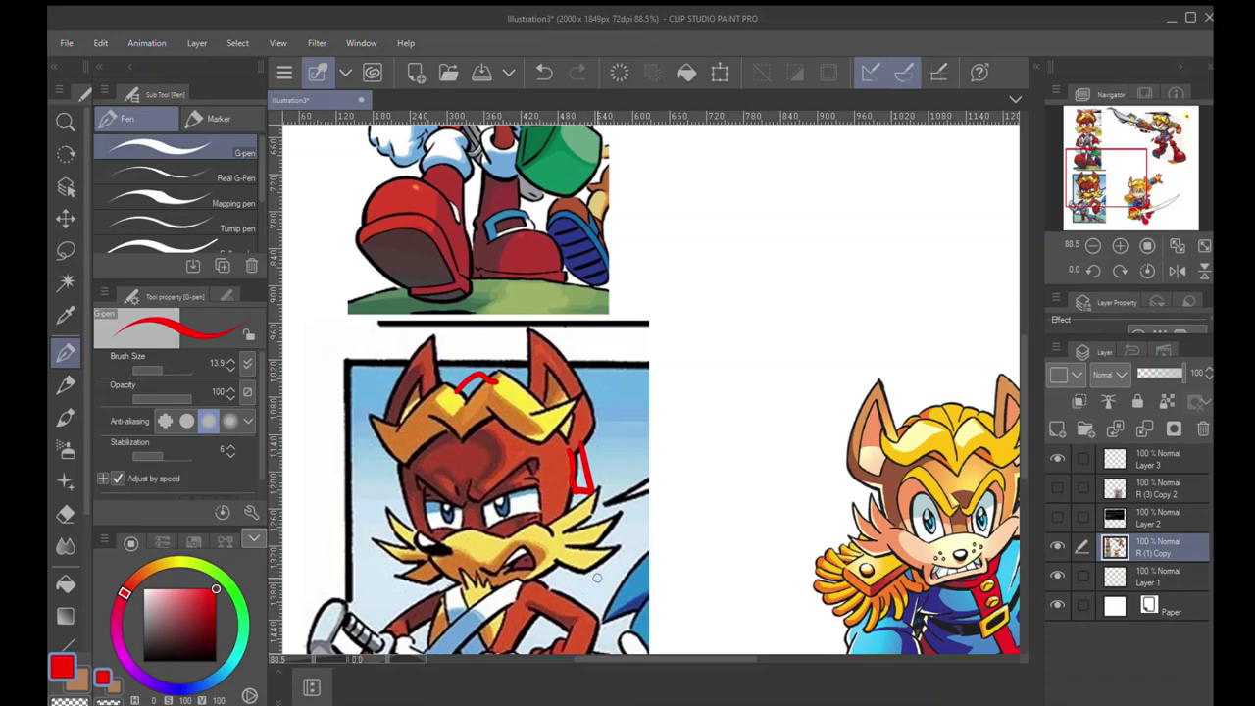
{"action": "key", "text": "ctrl+z"}
{"action": "key", "text": "ctrl+z"}
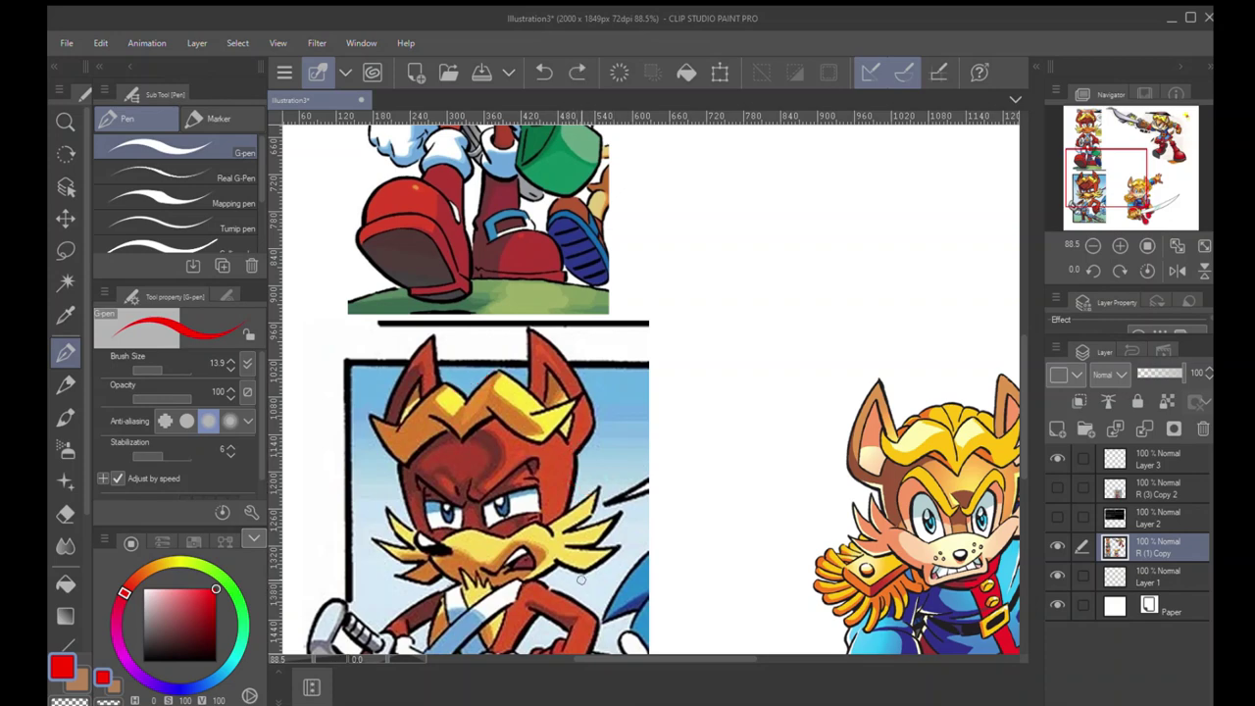
Trace the upper red fox's hairline, circle his hair and zigzag over it in red, undoing each mark
{"action": "scroll", "coordinate": [580, 580], "scroll_direction": "up", "scroll_amount": 8}
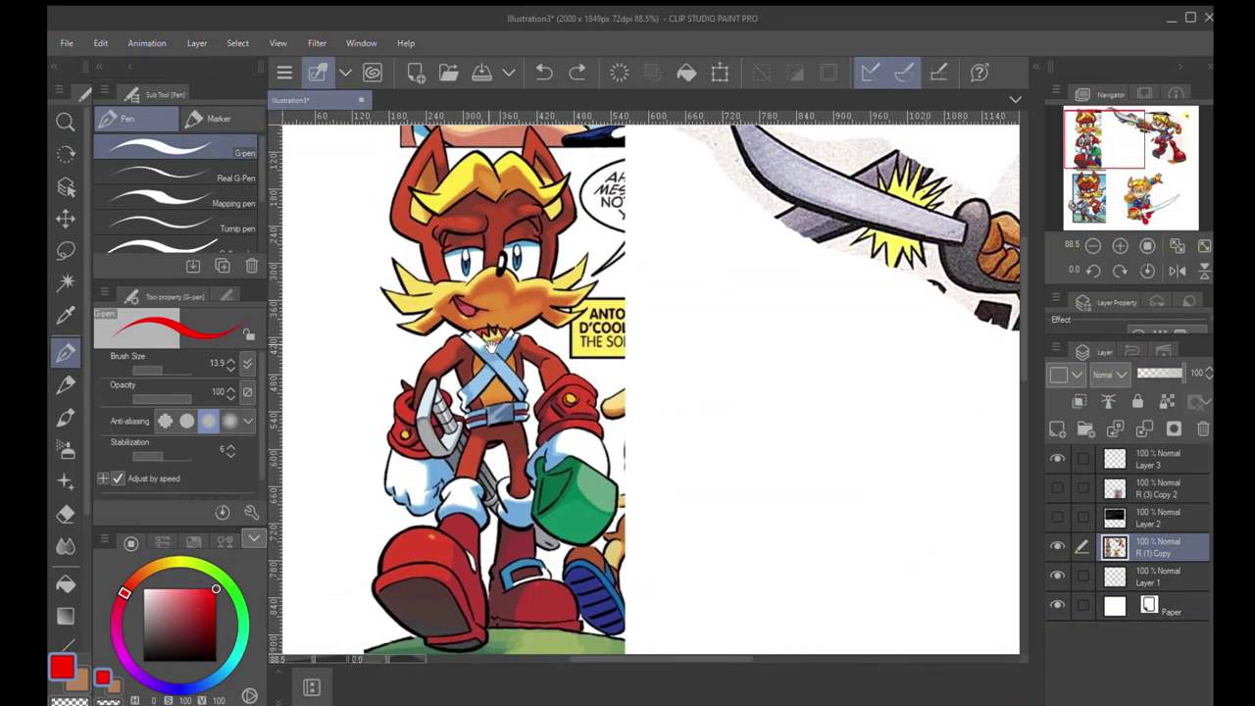
{"action": "scroll", "coordinate": [647, 385], "scroll_direction": "up", "scroll_amount": 2}
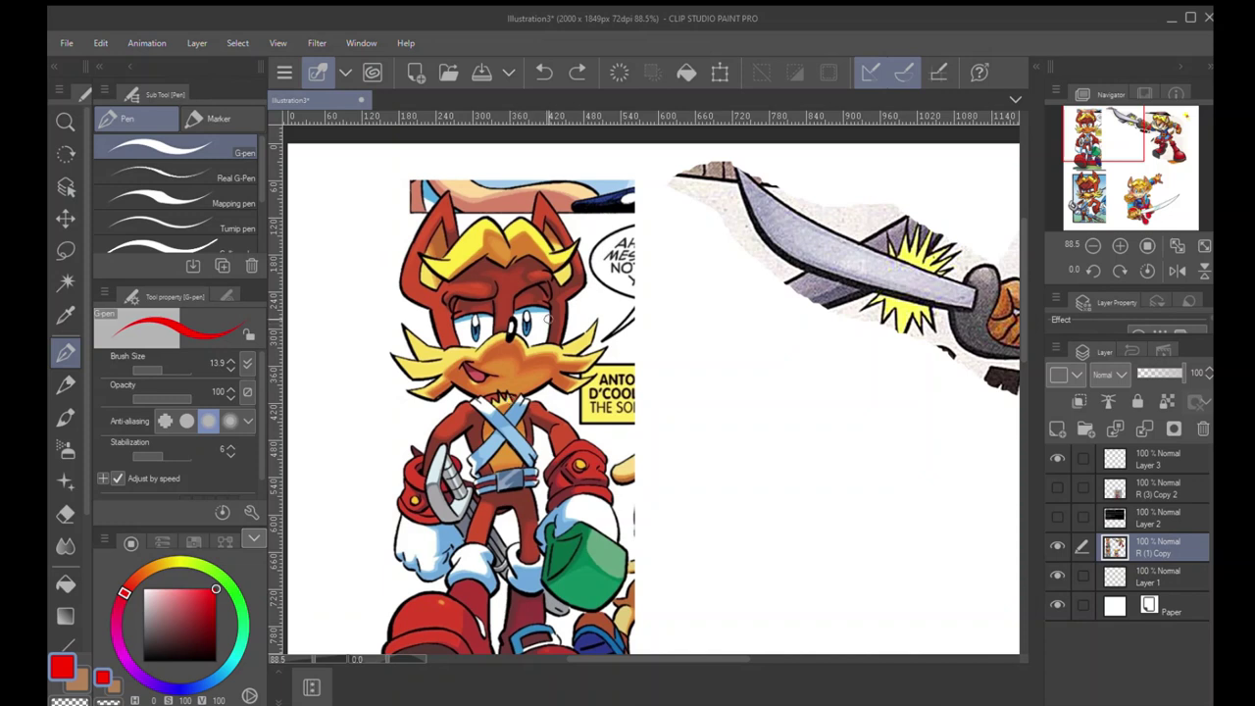
{"action": "mouse_move", "coordinate": [419, 257]}
{"action": "left_mouse_down"}
{"action": "mouse_move", "coordinate": [448, 277]}
{"action": "mouse_move", "coordinate": [480, 252]}
{"action": "mouse_move", "coordinate": [521, 255]}
{"action": "left_mouse_up"}
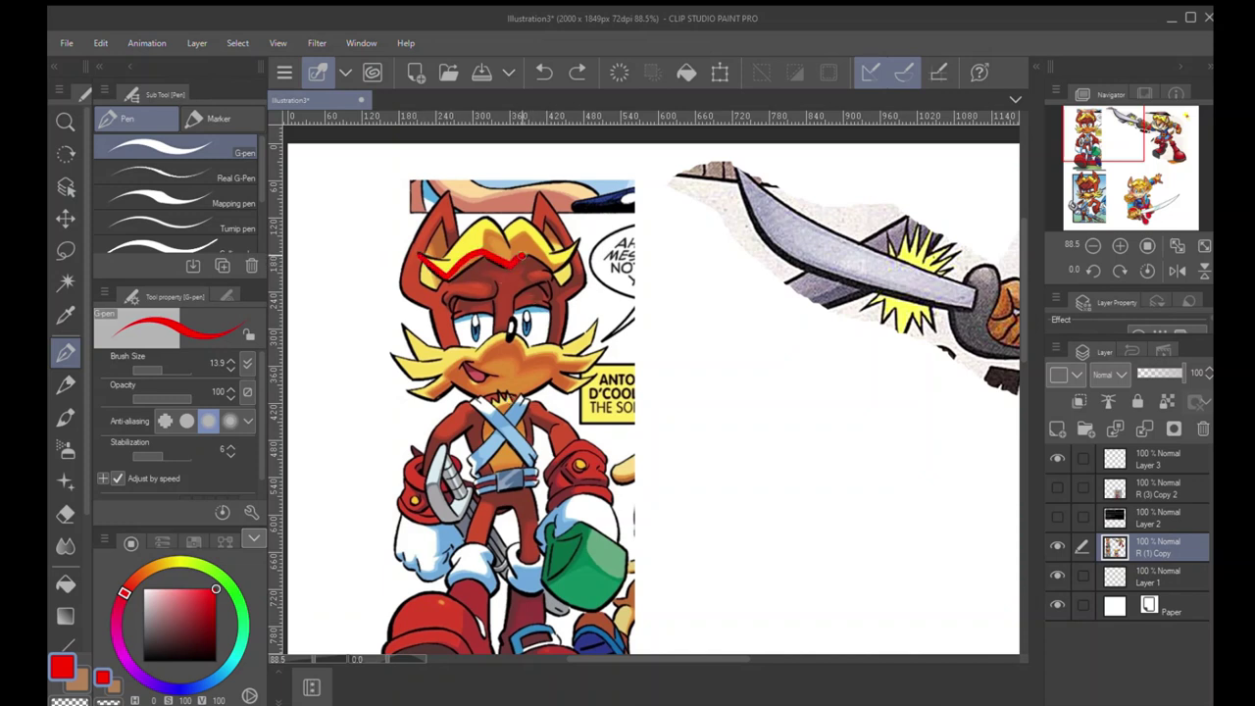
{"action": "key", "text": "ctrl+z"}
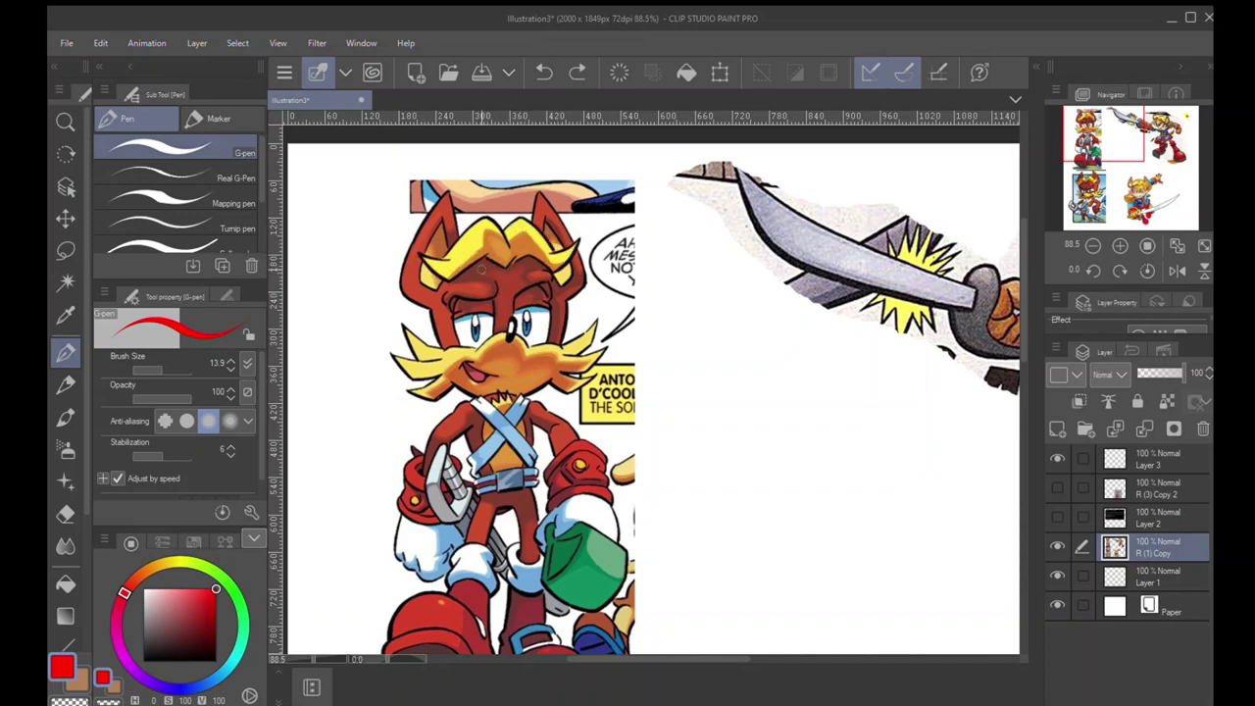
{"action": "mouse_move", "coordinate": [425, 238]}
{"action": "left_mouse_down"}
{"action": "mouse_move", "coordinate": [582, 282]}
{"action": "mouse_move", "coordinate": [575, 211]}
{"action": "mouse_move", "coordinate": [405, 256]}
{"action": "left_mouse_up"}
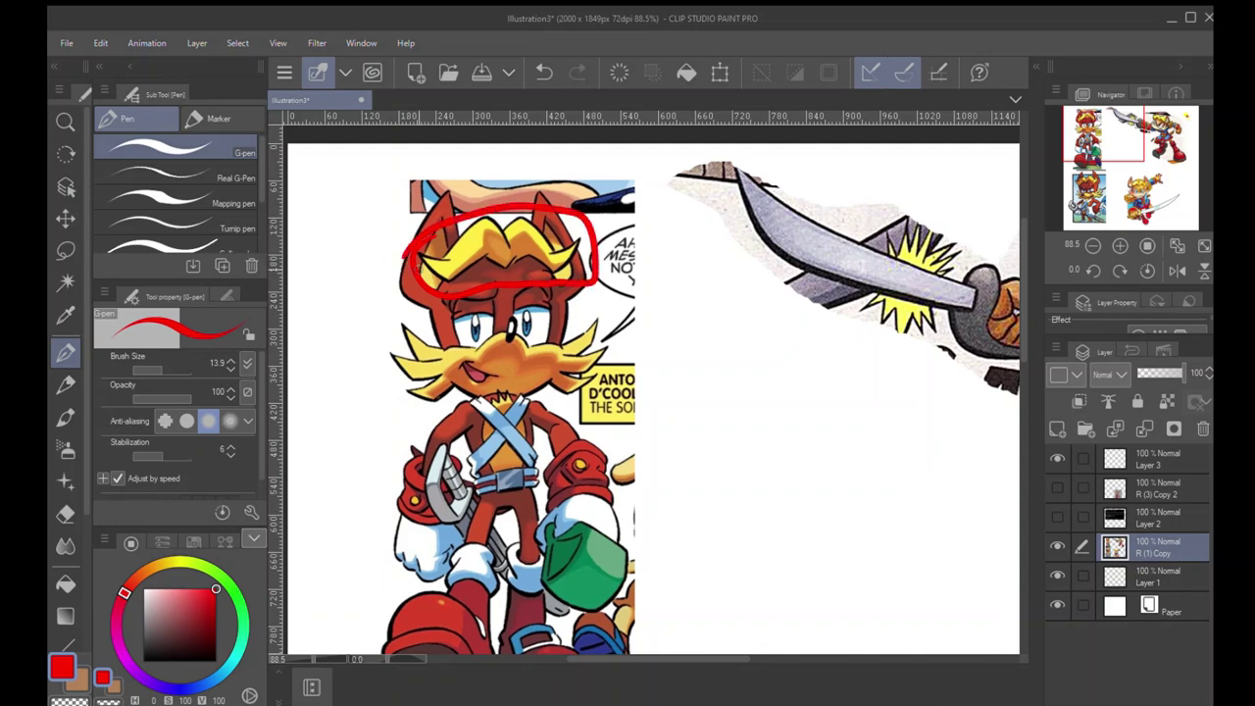
{"action": "key", "text": "ctrl+z"}
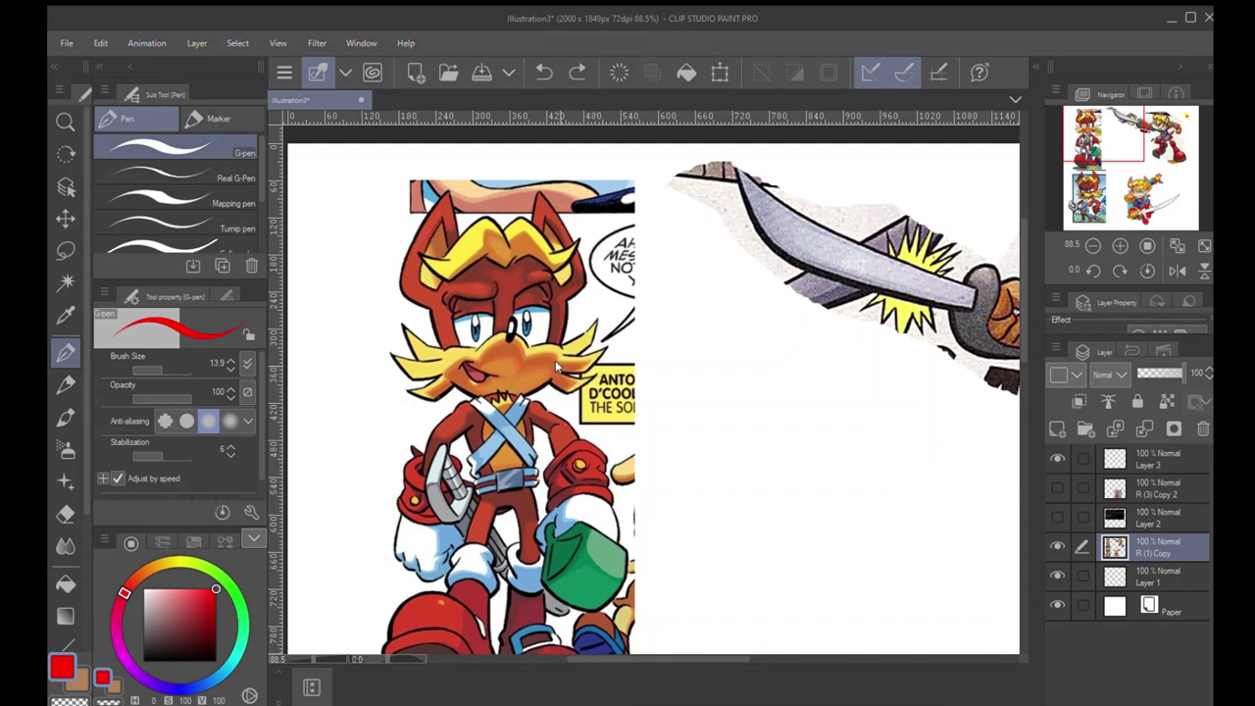
{"action": "mouse_move", "coordinate": [430, 265]}
{"action": "left_mouse_down"}
{"action": "mouse_move", "coordinate": [476, 265]}
{"action": "mouse_move", "coordinate": [532, 233]}
{"action": "mouse_move", "coordinate": [581, 269]}
{"action": "left_mouse_up"}
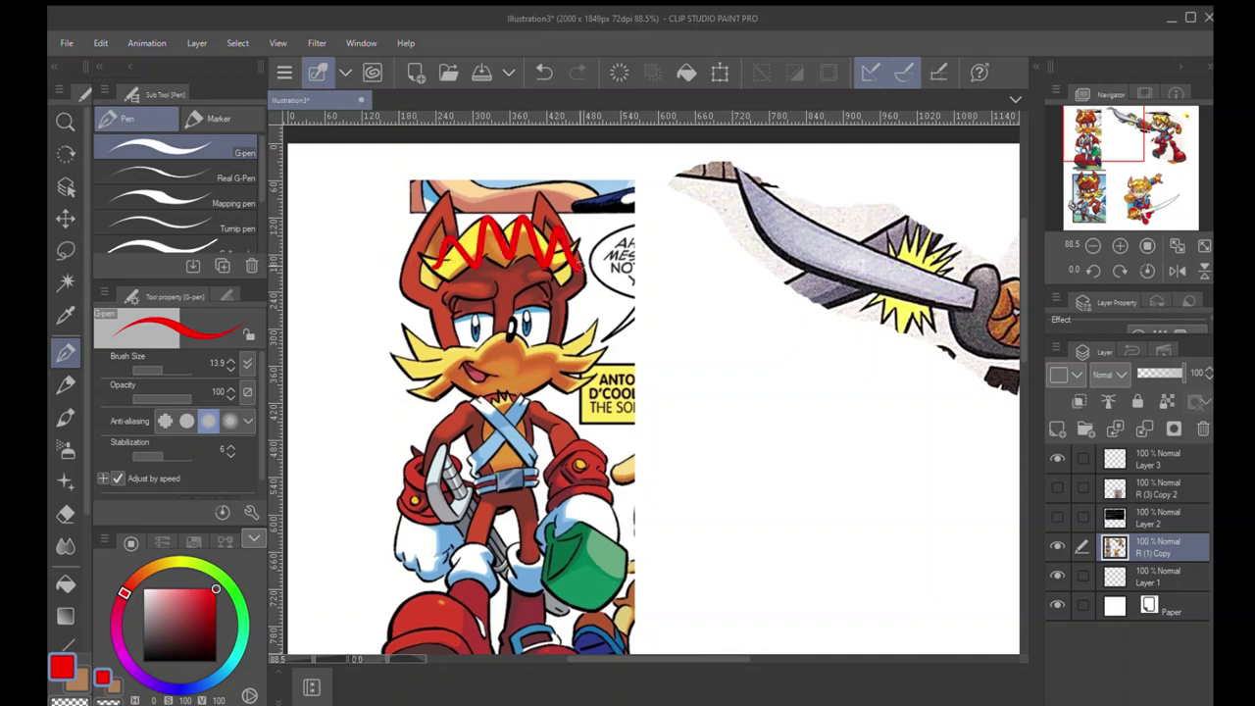
{"action": "key", "text": "ctrl+z"}
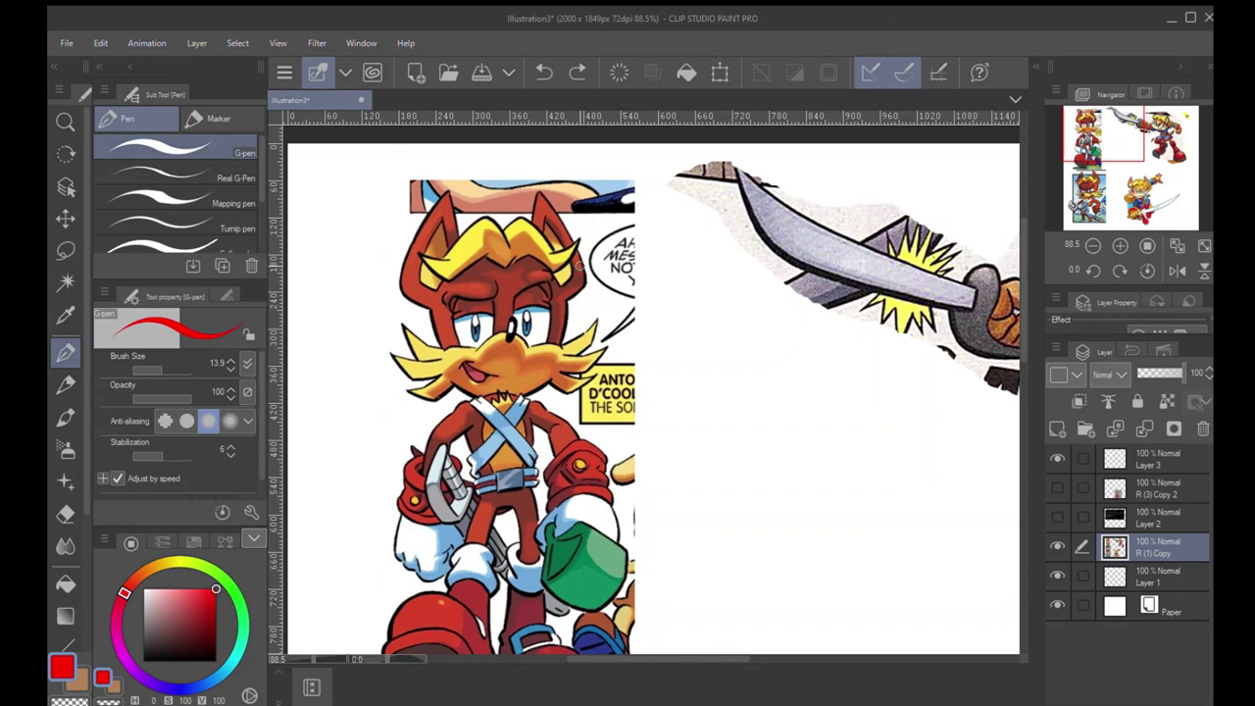
Draw trial red strokes over the upper red fox's eye area, cheek and fringe, undoing each one
{"action": "mouse_move", "coordinate": [436, 309]}
{"action": "left_mouse_down"}
{"action": "mouse_move", "coordinate": [465, 235]}
{"action": "mouse_move", "coordinate": [460, 249]}
{"action": "mouse_move", "coordinate": [579, 277]}
{"action": "mouse_move", "coordinate": [580, 306]}
{"action": "left_mouse_up"}
{"action": "key", "text": "ctrl+z"}
{"action": "key", "text": "ctrl+z"}
{"action": "mouse_move", "coordinate": [451, 387]}
{"action": "left_mouse_down"}
{"action": "mouse_move", "coordinate": [404, 402]}
{"action": "mouse_move", "coordinate": [432, 374]}
{"action": "mouse_move", "coordinate": [397, 339]}
{"action": "mouse_move", "coordinate": [437, 321]}
{"action": "left_mouse_up"}
{"action": "key", "text": "ctrl+z"}
{"action": "mouse_move", "coordinate": [467, 275]}
{"action": "left_mouse_down"}
{"action": "mouse_move", "coordinate": [422, 253]}
{"action": "mouse_move", "coordinate": [499, 220]}
{"action": "mouse_move", "coordinate": [566, 252]}
{"action": "mouse_move", "coordinate": [577, 243]}
{"action": "mouse_move", "coordinate": [495, 257]}
{"action": "left_mouse_up"}
{"action": "key", "text": "ctrl+z"}
Circle the upper red fox's head and mark beside his hair in red, undo both marks and return to the swordsman
{"action": "mouse_move", "coordinate": [511, 162]}
{"action": "left_mouse_down"}
{"action": "mouse_move", "coordinate": [596, 201]}
{"action": "mouse_move", "coordinate": [553, 145]}
{"action": "left_mouse_up"}
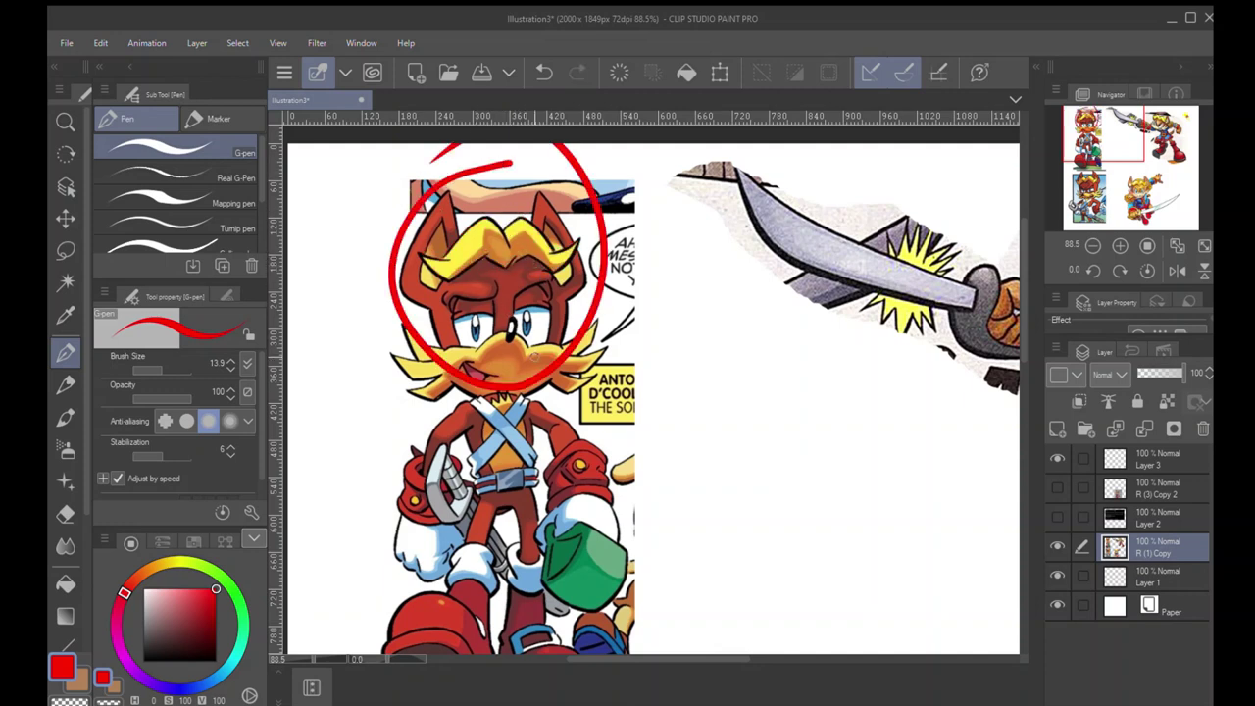
{"action": "key", "text": "ctrl+z"}
{"action": "mouse_move", "coordinate": [574, 234]}
{"action": "left_mouse_down"}
{"action": "mouse_move", "coordinate": [620, 301]}
{"action": "mouse_move", "coordinate": [393, 413]}
{"action": "mouse_move", "coordinate": [335, 376]}
{"action": "mouse_move", "coordinate": [358, 326]}
{"action": "mouse_move", "coordinate": [487, 392]}
{"action": "mouse_move", "coordinate": [592, 236]}
{"action": "left_mouse_up"}
{"action": "key", "text": "ctrl+z"}
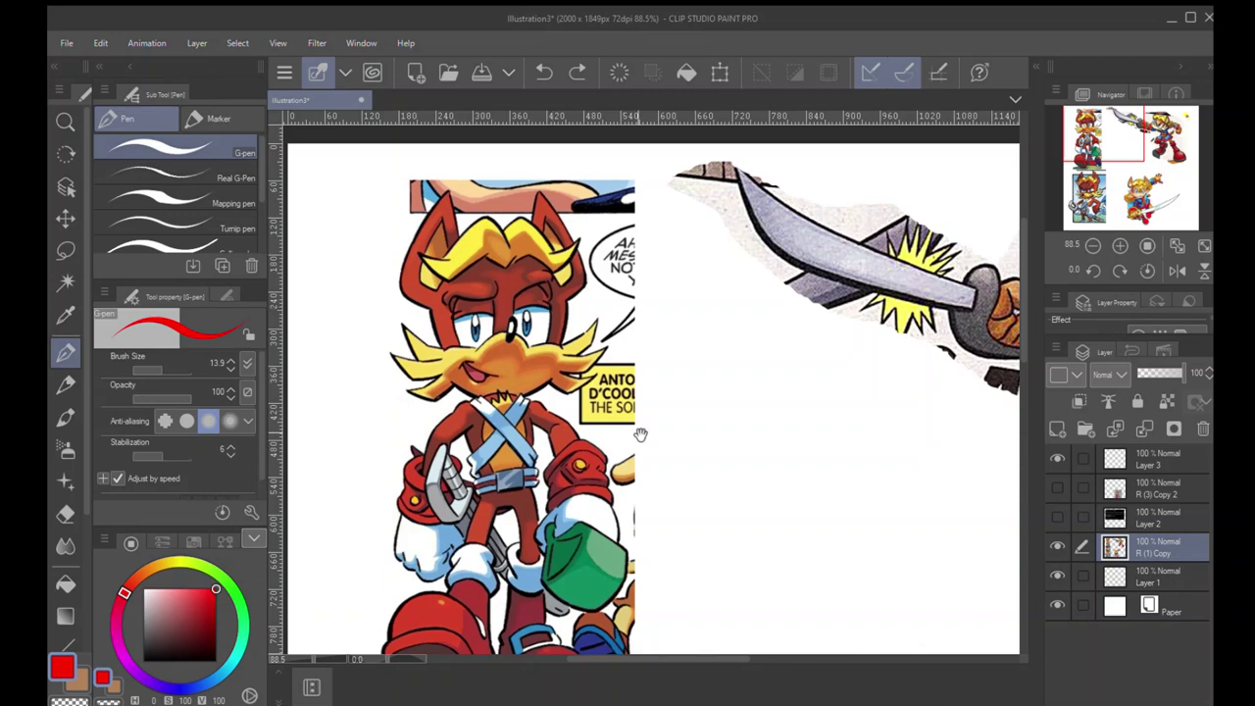
{"action": "left_click_drag", "start_coordinate": [639, 436], "coordinate": [601, 333]}
{"action": "scroll", "coordinate": [582, 327], "scroll_direction": "right", "scroll_amount": 10}
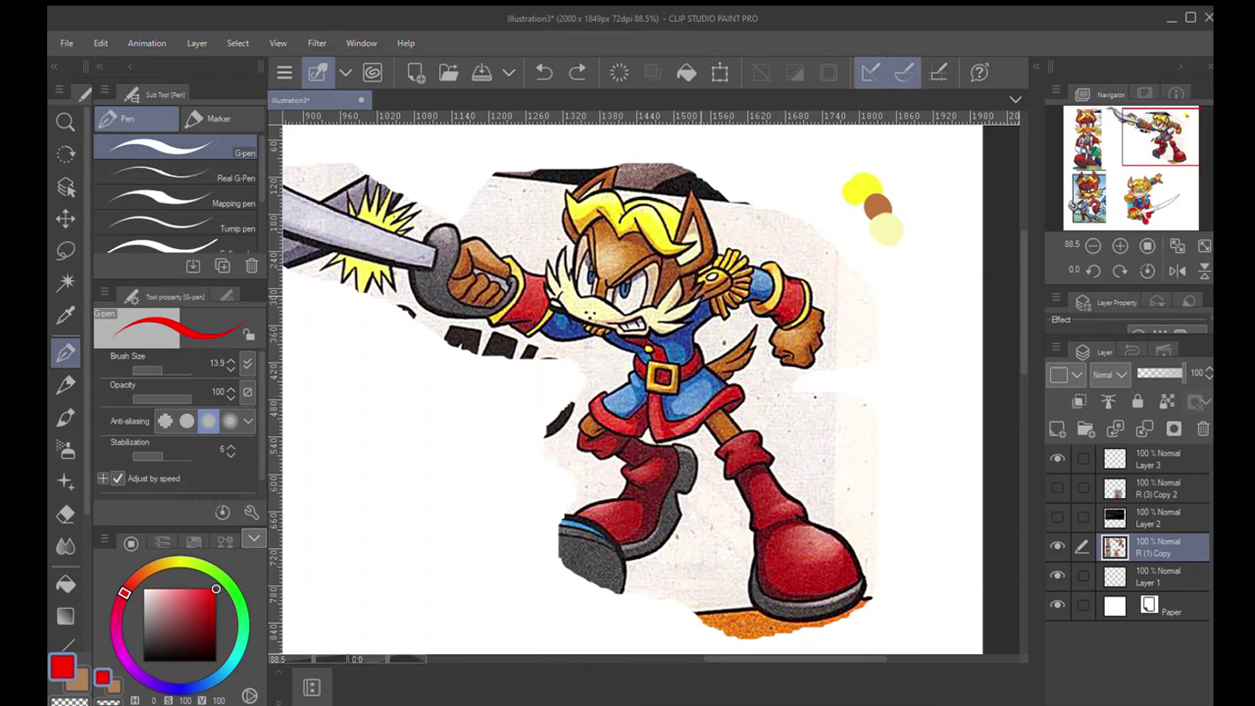
Mark over the swordsman's gold epaulette with trial red strokes, then undo them all
{"action": "mouse_move", "coordinate": [697, 277]}
{"action": "left_mouse_down"}
{"action": "mouse_move", "coordinate": [735, 271]}
{"action": "mouse_move", "coordinate": [725, 265]}
{"action": "mouse_move", "coordinate": [698, 300]}
{"action": "left_mouse_up"}
{"action": "key", "text": "ctrl+z"}
{"action": "key", "text": "ctrl+z"}
{"action": "mouse_move", "coordinate": [702, 304]}
{"action": "left_mouse_down"}
{"action": "mouse_move", "coordinate": [726, 282]}
{"action": "mouse_move", "coordinate": [696, 275]}
{"action": "mouse_move", "coordinate": [745, 250]}
{"action": "mouse_move", "coordinate": [742, 296]}
{"action": "mouse_move", "coordinate": [704, 322]}
{"action": "left_mouse_up"}
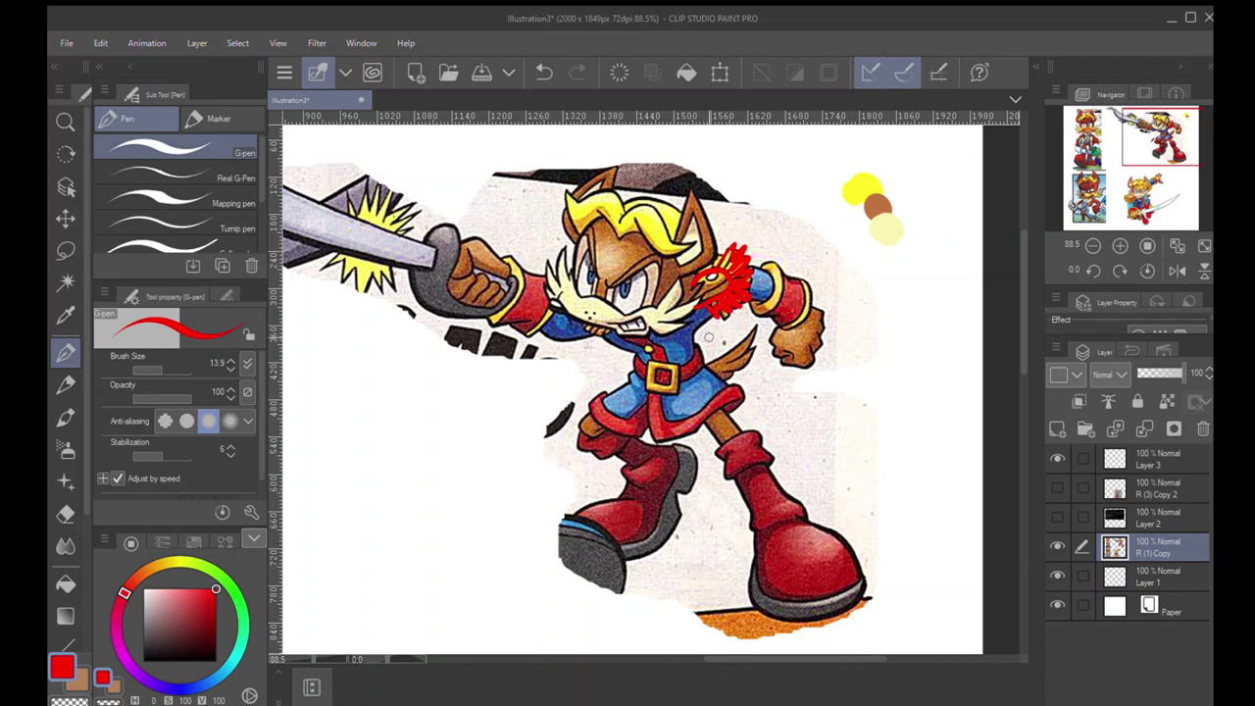
{"action": "key", "text": "ctrl+z"}
{"action": "key", "text": "ctrl+z"}
{"action": "key", "text": "ctrl+z"}
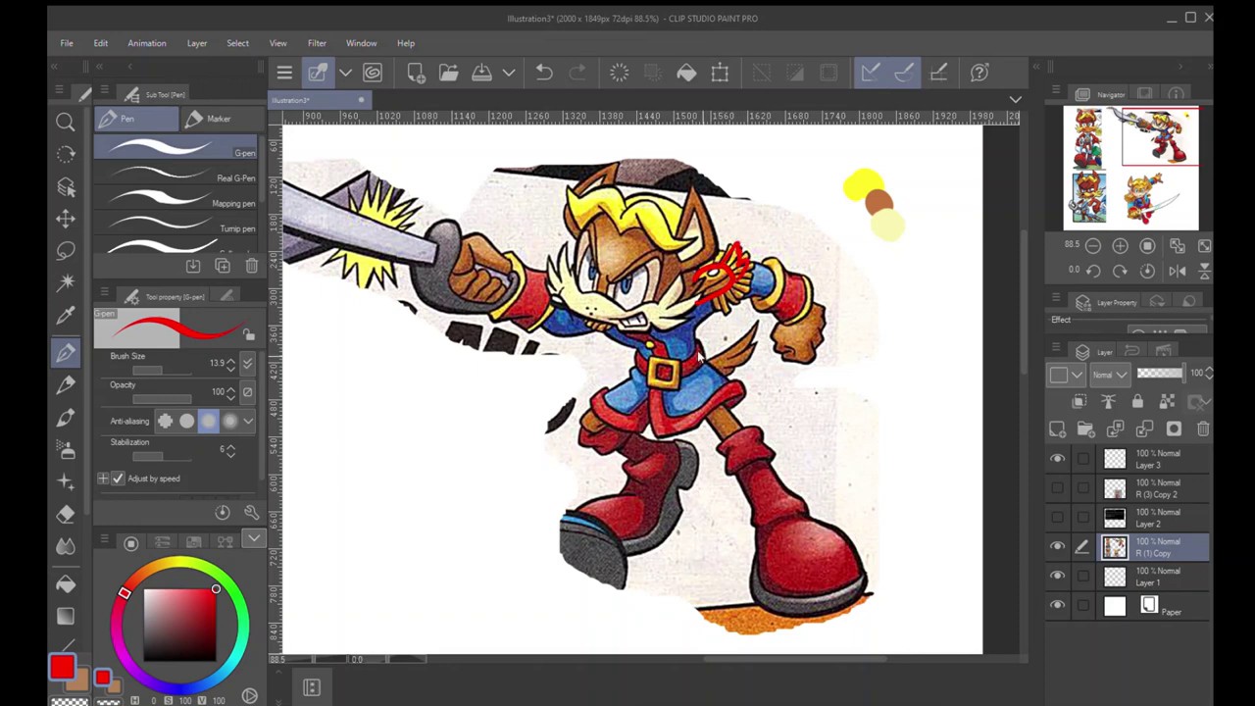
{"action": "key", "text": "ctrl+z"}
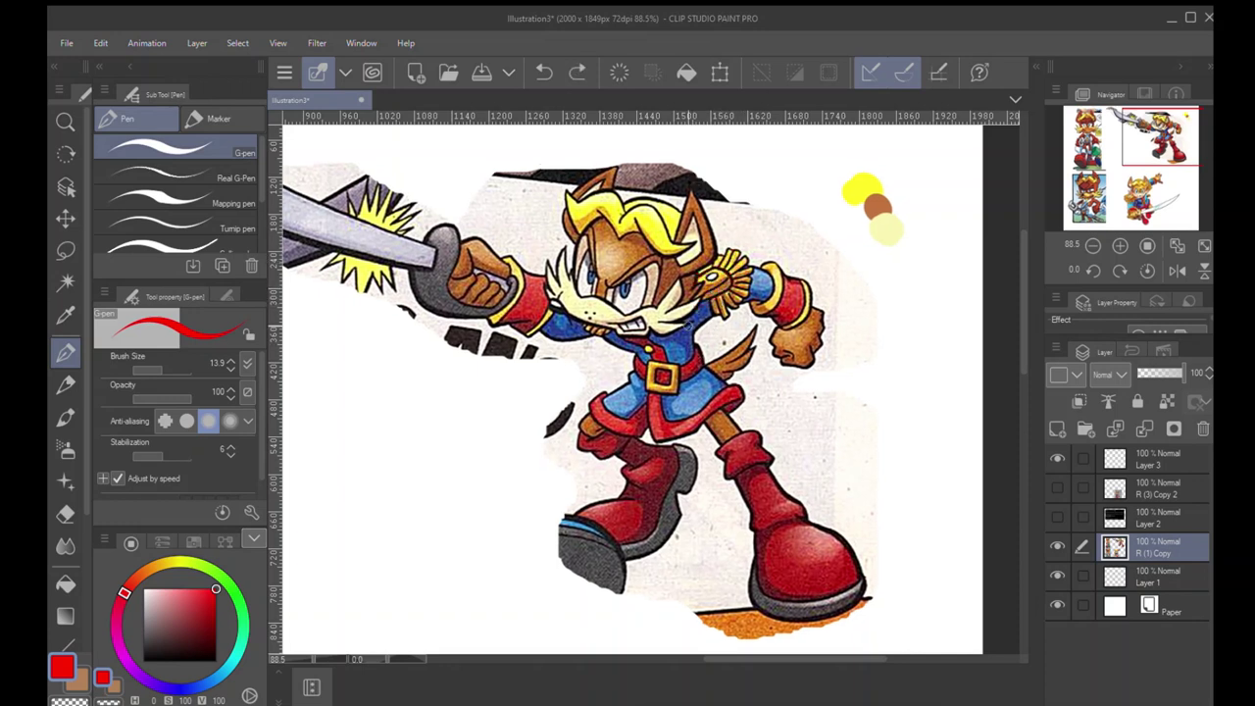
Circle the swordsman's epaulette and the side of his muzzle in red, then undo both circles
{"action": "left_click_drag", "start_coordinate": [725, 223], "coordinate": [692, 233]}
{"action": "left_click_drag", "start_coordinate": [616, 296], "coordinate": [610, 278]}
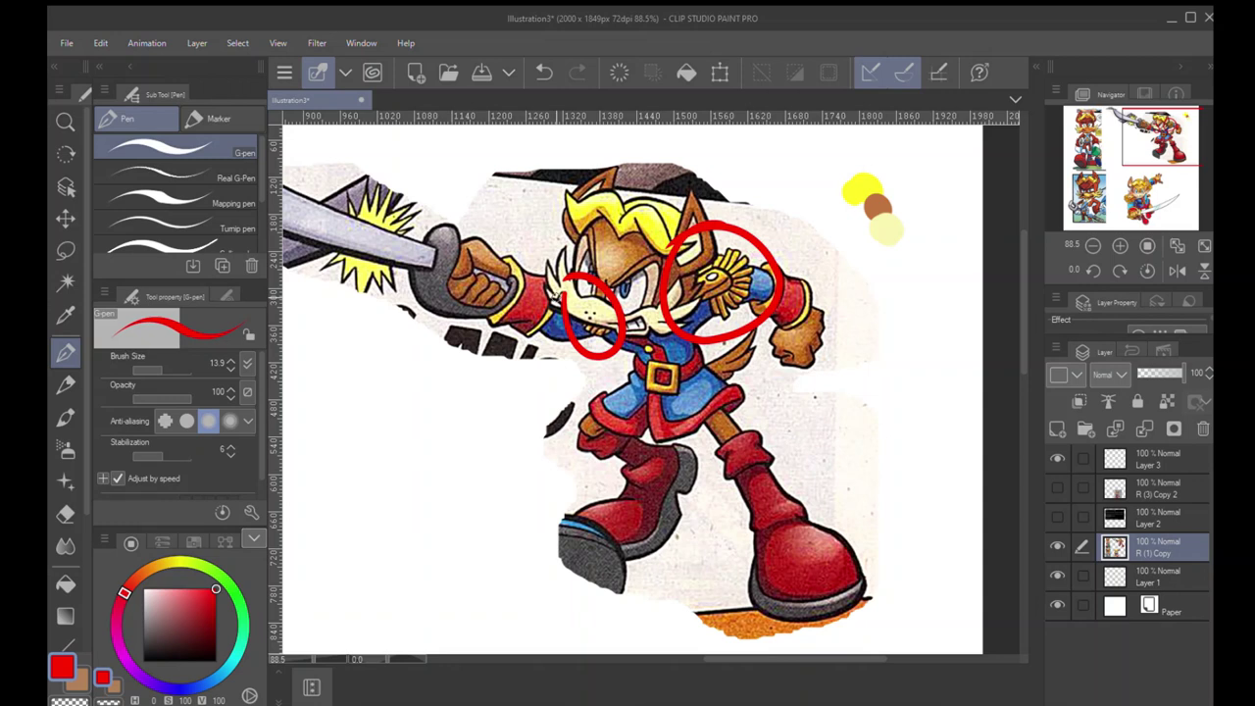
{"action": "key", "text": "ctrl+z"}
{"action": "key", "text": "ctrl+z"}
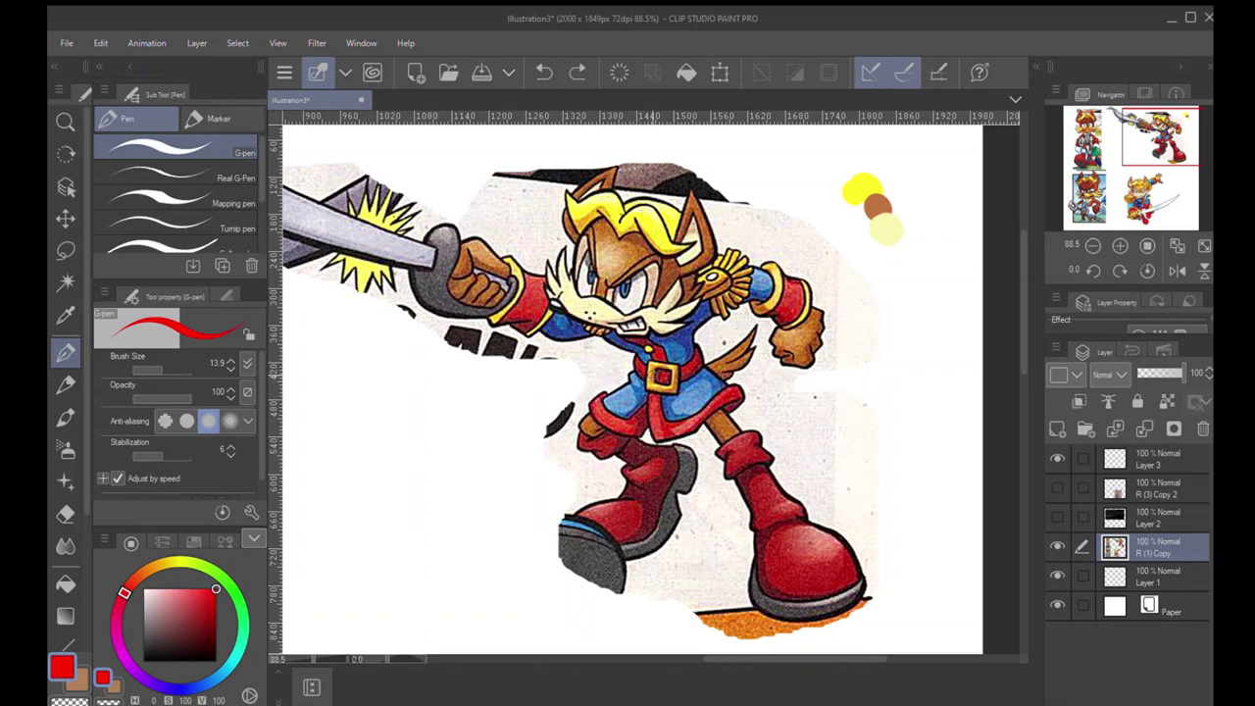
Paint red, yellow and blue swatches beside the swordsman at brush size 62.9, sampling the yellow and blue from his outfit
{"action": "left_click", "coordinate": [878, 324]}
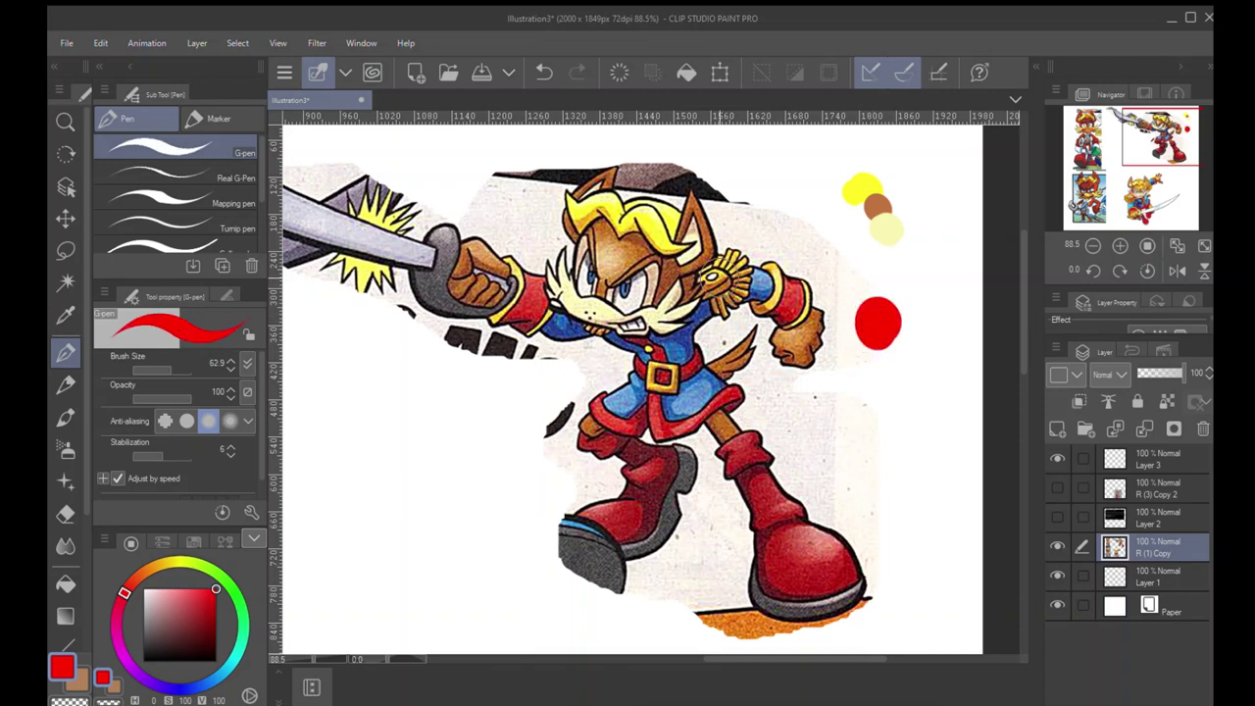
{"action": "left_click", "coordinate": [708, 284], "text": "alt"}
{"action": "left_click", "coordinate": [881, 363]}
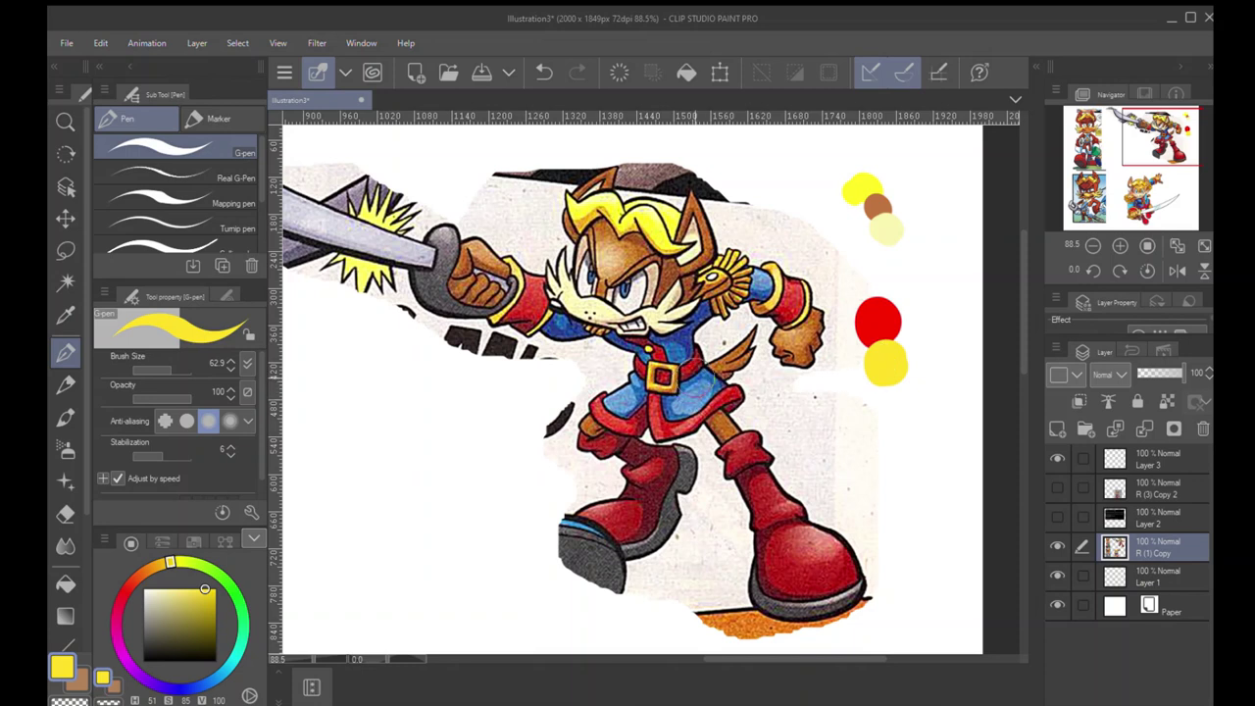
{"action": "left_click", "coordinate": [704, 373], "text": "alt"}
{"action": "left_click", "coordinate": [885, 394]}
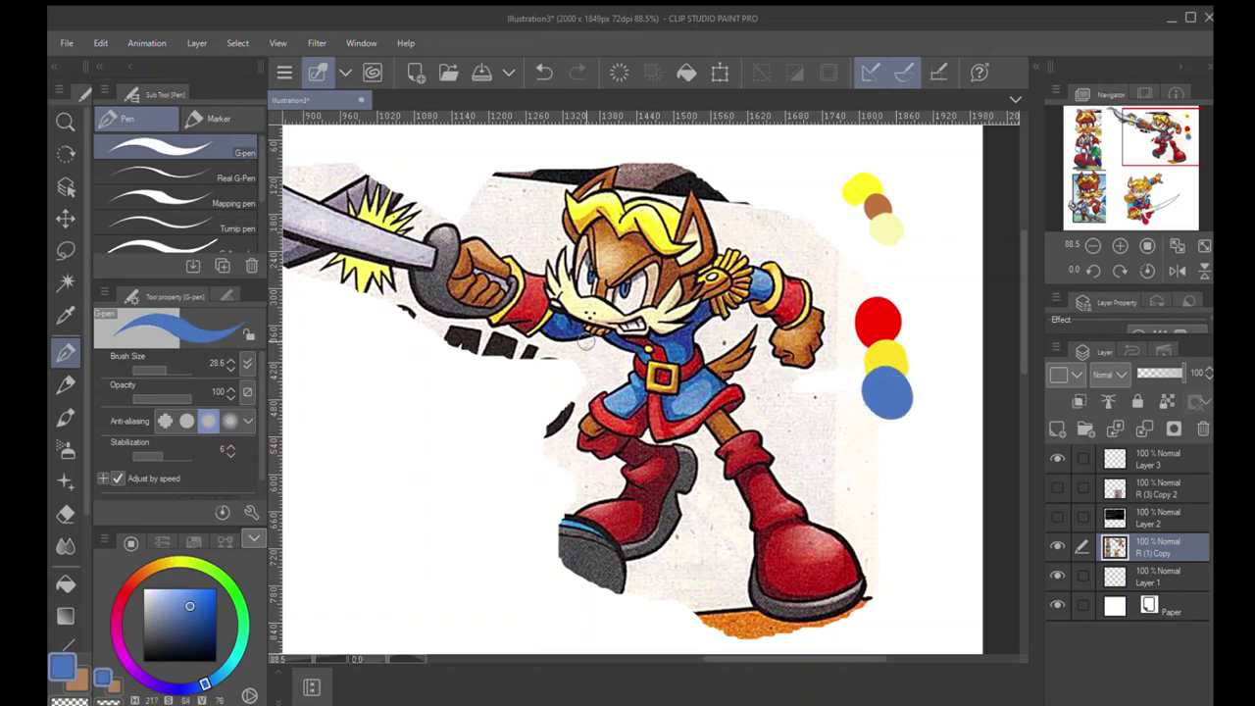
Paint over both of the swordsman's red cuffs with blue at brush size 28.6, then undo the strokes
{"action": "mouse_move", "coordinate": [529, 279]}
{"action": "left_mouse_down"}
{"action": "mouse_move", "coordinate": [537, 312]}
{"action": "mouse_move", "coordinate": [517, 320]}
{"action": "mouse_move", "coordinate": [543, 301]}
{"action": "left_mouse_up"}
{"action": "left_click_drag", "start_coordinate": [773, 322], "coordinate": [796, 286]}
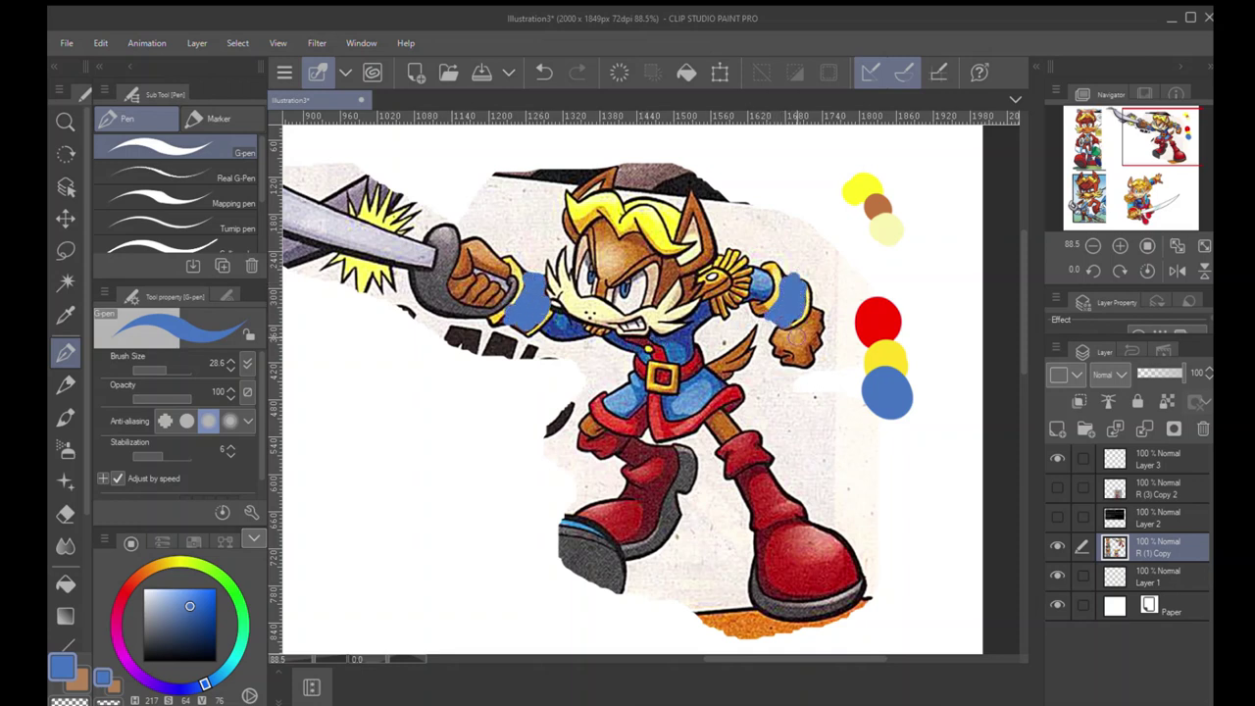
{"action": "key", "text": "ctrl+z"}
{"action": "key", "text": "ctrl+z"}
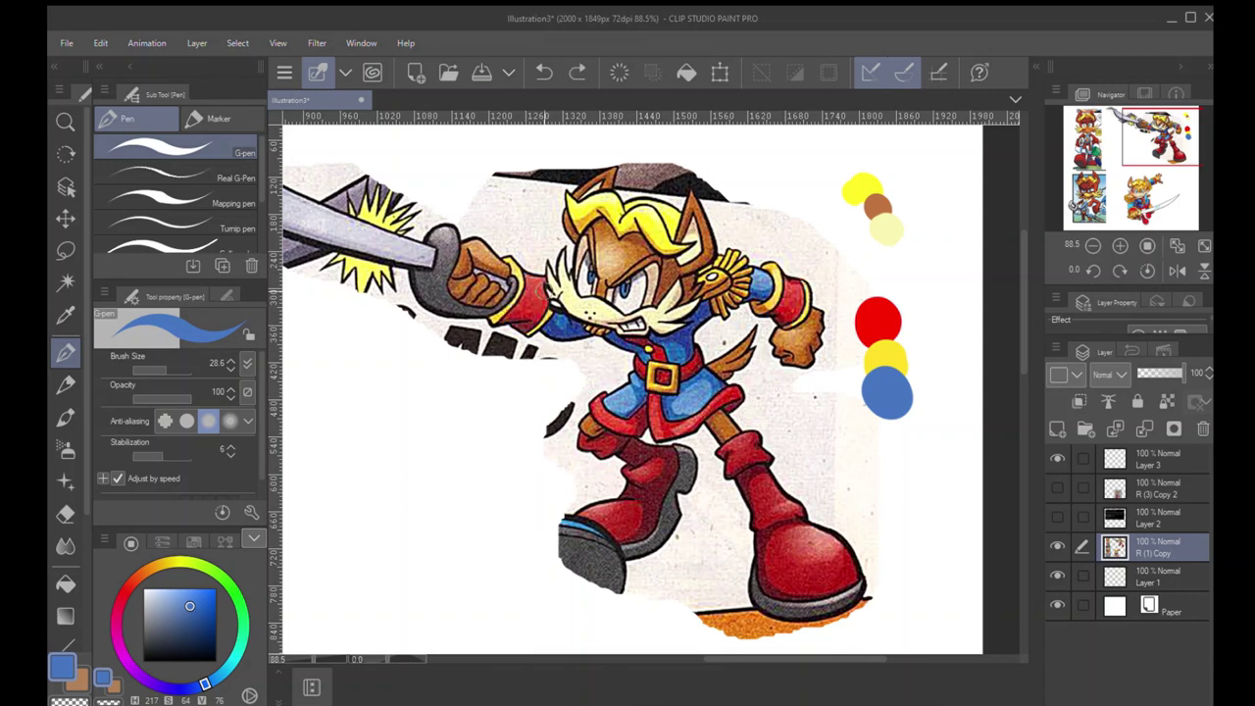
Trace the tunic's front trim, belt, hem and both cuffs in blue, then undo all of the strokes
{"action": "mouse_move", "coordinate": [632, 321]}
{"action": "left_mouse_down"}
{"action": "mouse_move", "coordinate": [667, 392]}
{"action": "mouse_move", "coordinate": [707, 343]}
{"action": "left_mouse_up"}
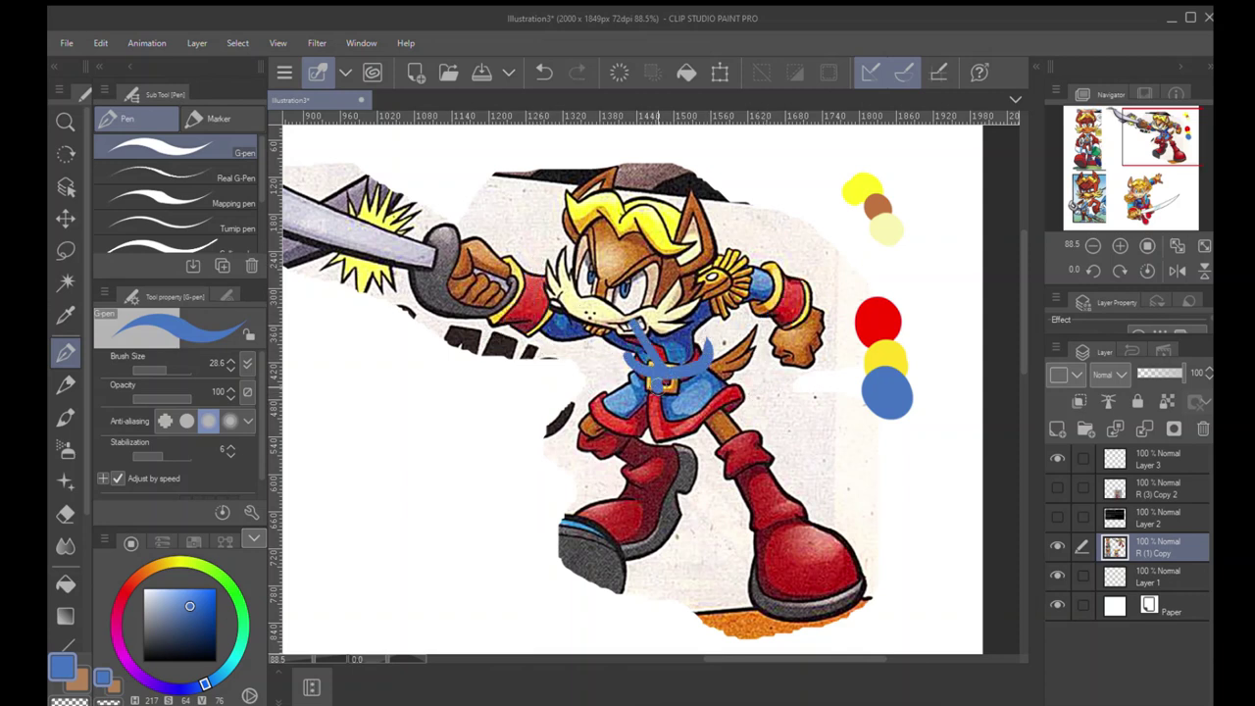
{"action": "left_click_drag", "start_coordinate": [659, 386], "coordinate": [737, 390]}
{"action": "left_click_drag", "start_coordinate": [595, 404], "coordinate": [654, 384]}
{"action": "left_click_drag", "start_coordinate": [780, 272], "coordinate": [769, 331]}
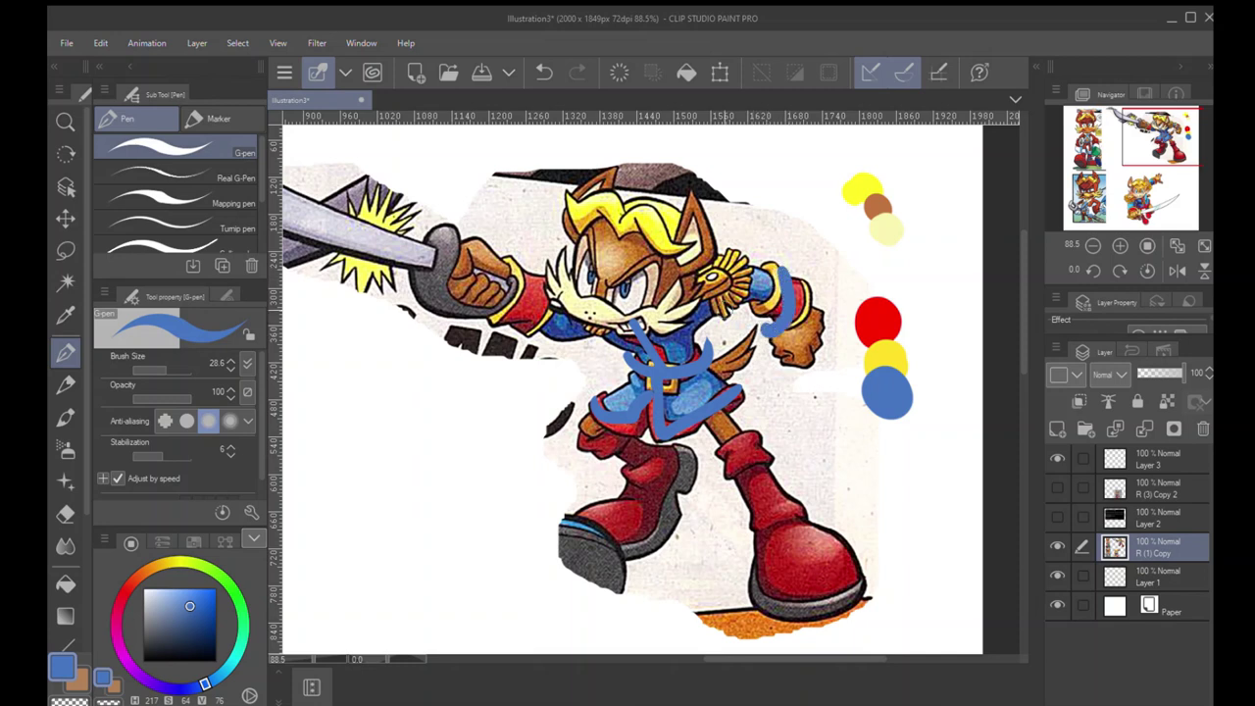
{"action": "left_click_drag", "start_coordinate": [524, 338], "coordinate": [559, 280]}
{"action": "mouse_move", "coordinate": [514, 325]}
{"action": "left_mouse_down"}
{"action": "mouse_move", "coordinate": [540, 256]}
{"action": "mouse_move", "coordinate": [523, 238]}
{"action": "left_mouse_up"}
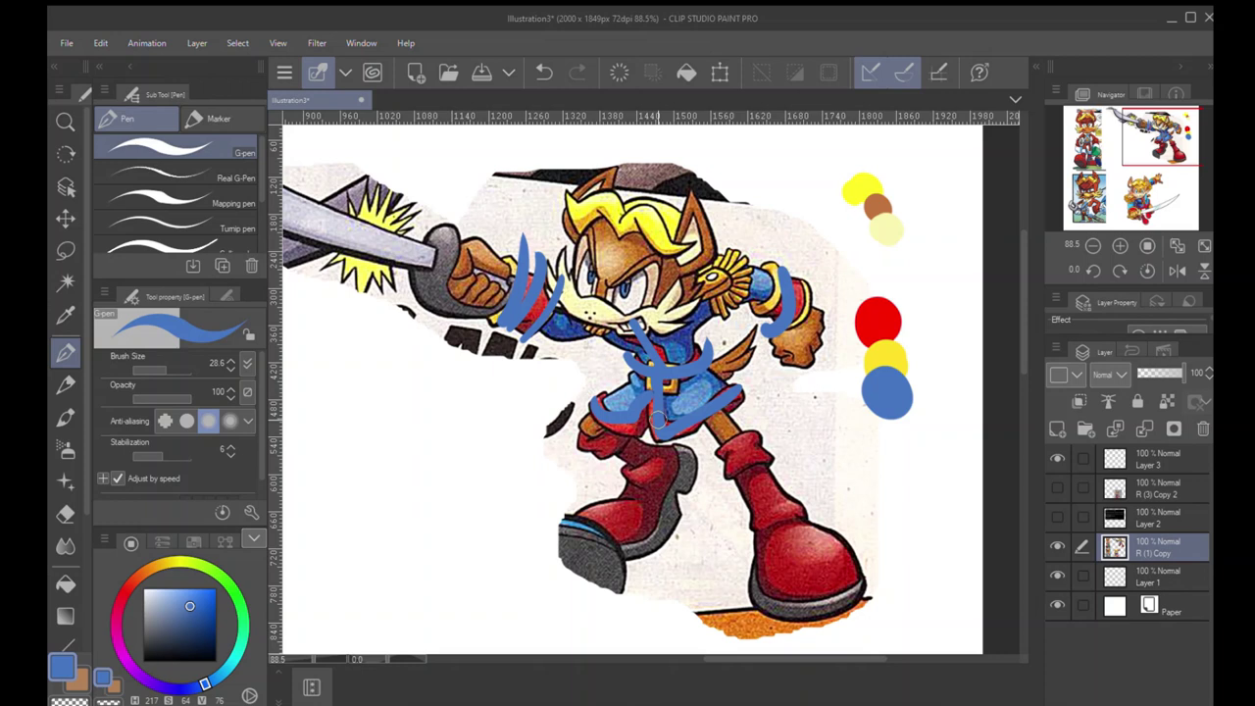
{"action": "key", "text": "ctrl+z"}
{"action": "key", "text": "ctrl+z"}
{"action": "key", "text": "ctrl+z"}
{"action": "key", "text": "ctrl+z"}
{"action": "key", "text": "ctrl+z"}
{"action": "key", "text": "ctrl+z"}
{"action": "key", "text": "ctrl+z"}
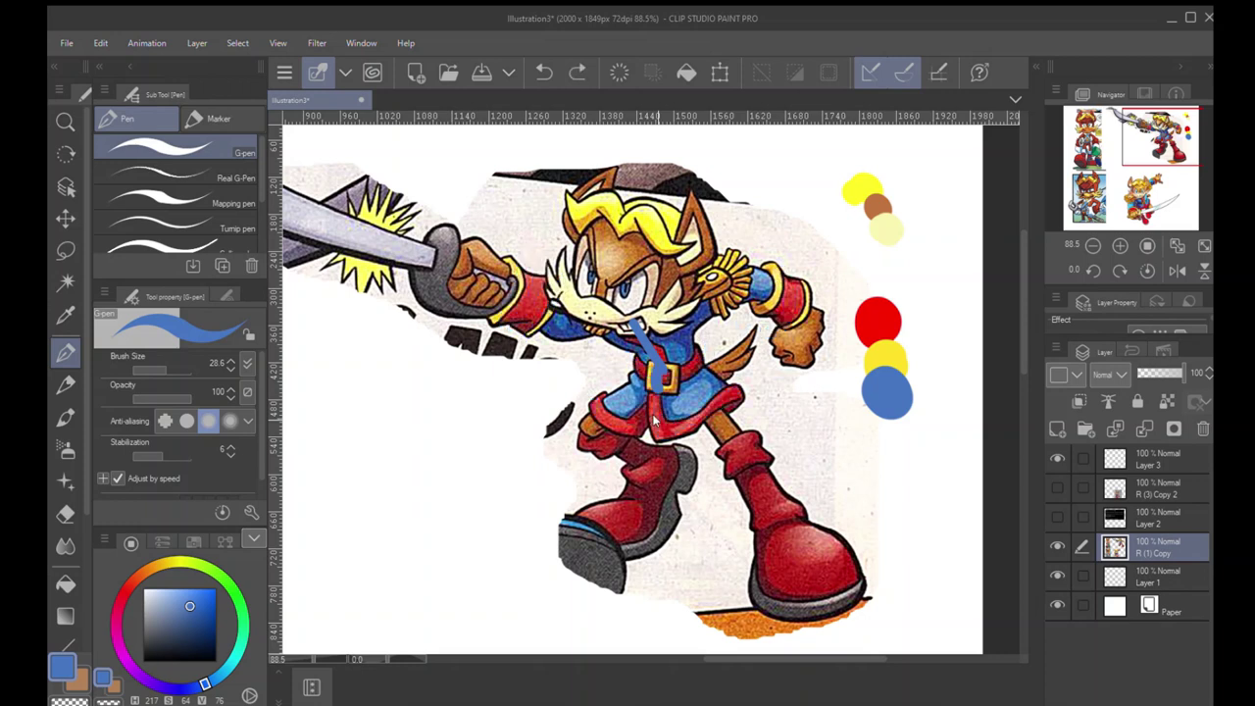
{"action": "key", "text": "ctrl+z"}
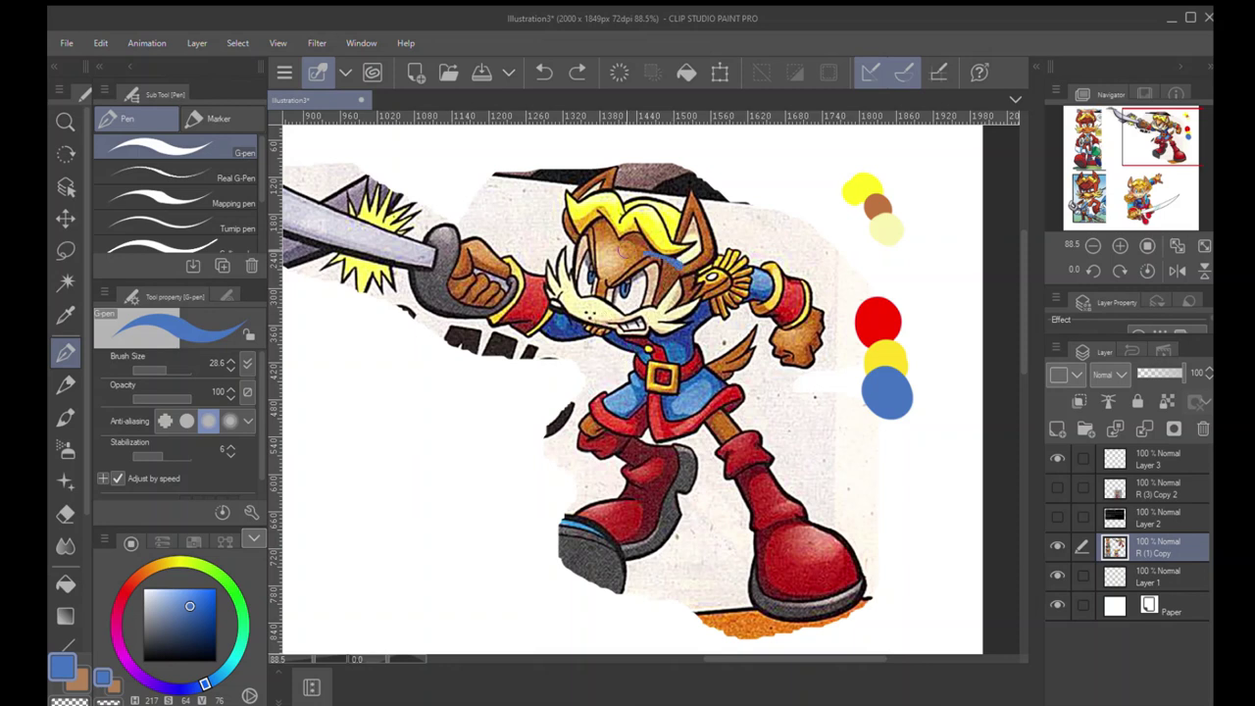
Scribble large blue loops over the swordsman's torso and mark across the new swatches, undoing each attempt
{"action": "mouse_move", "coordinate": [665, 357]}
{"action": "left_mouse_down"}
{"action": "mouse_move", "coordinate": [579, 421]}
{"action": "mouse_move", "coordinate": [822, 347]}
{"action": "left_mouse_up"}
{"action": "left_click_drag", "start_coordinate": [433, 251], "coordinate": [764, 374]}
{"action": "key", "text": "ctrl+z"}
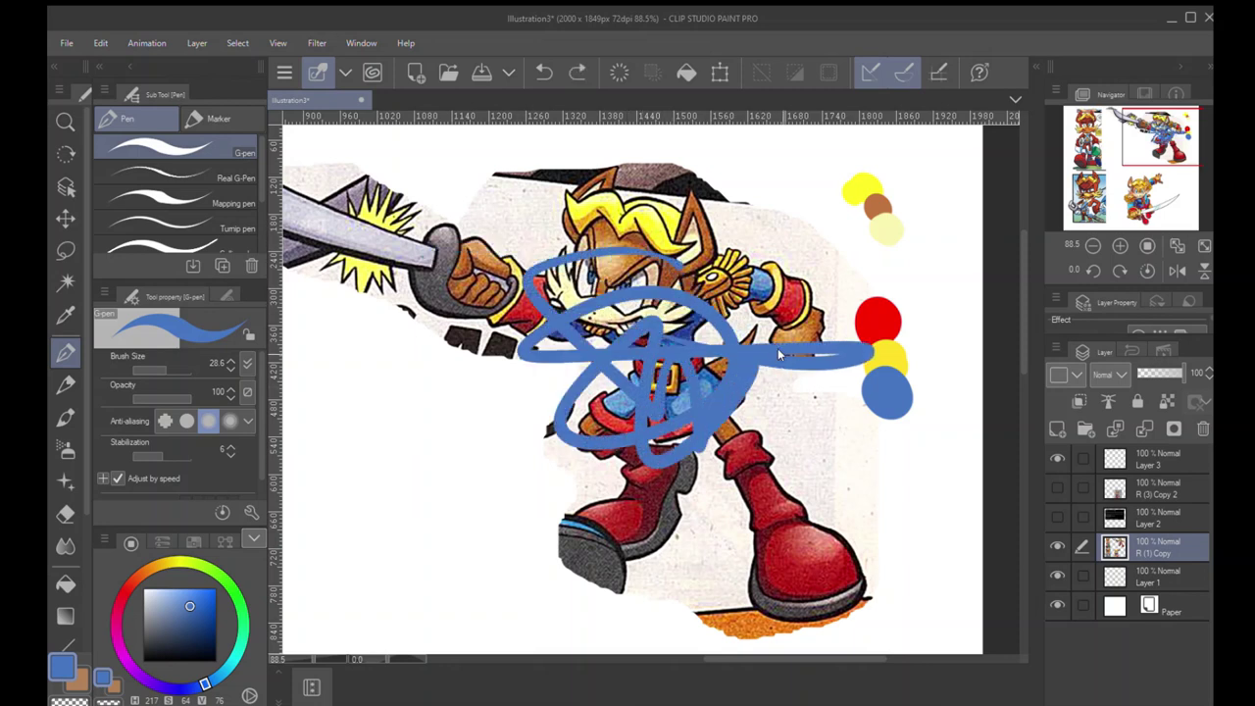
{"action": "key", "text": "ctrl+z"}
{"action": "mouse_move", "coordinate": [878, 312]}
{"action": "left_mouse_down"}
{"action": "mouse_move", "coordinate": [923, 370]}
{"action": "mouse_move", "coordinate": [897, 402]}
{"action": "left_mouse_up"}
{"action": "key", "text": "ctrl+z"}
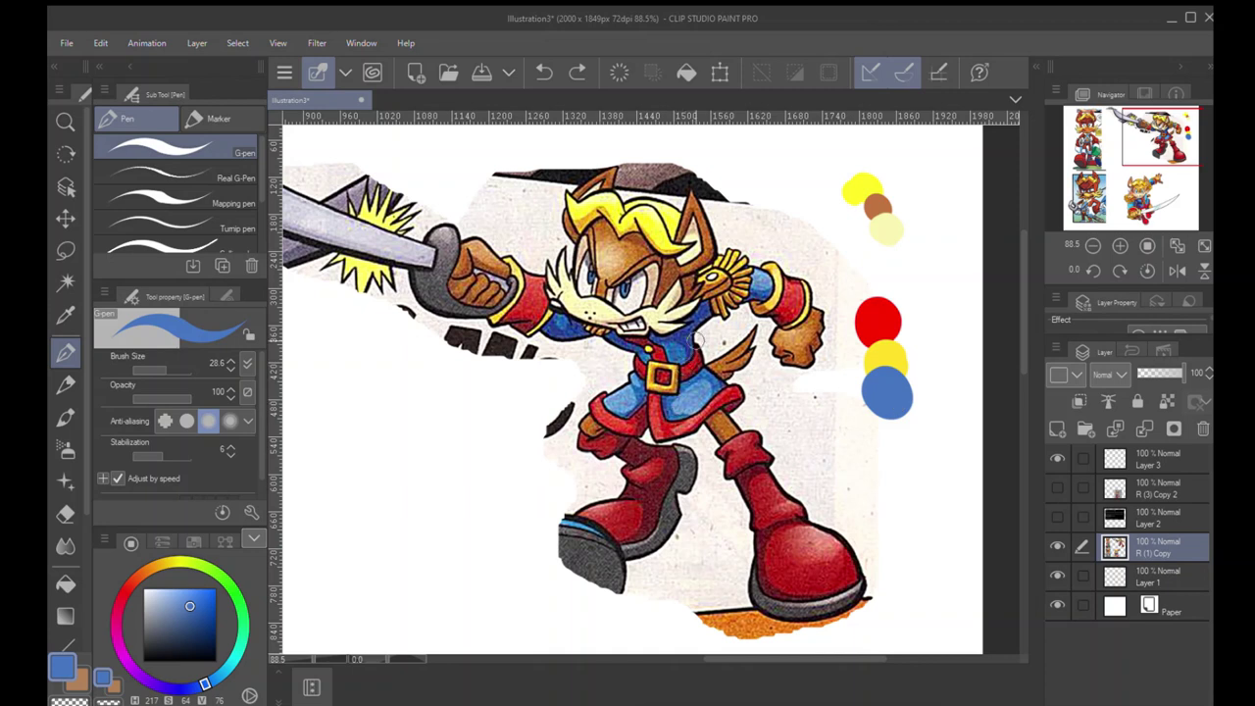
Circle the swordsman's body in blue and mark his epaulette, chest and belt buckle, undoing each stroke
{"action": "mouse_move", "coordinate": [716, 199]}
{"action": "left_mouse_down"}
{"action": "mouse_move", "coordinate": [537, 210]}
{"action": "mouse_move", "coordinate": [819, 280]}
{"action": "mouse_move", "coordinate": [535, 253]}
{"action": "left_mouse_up"}
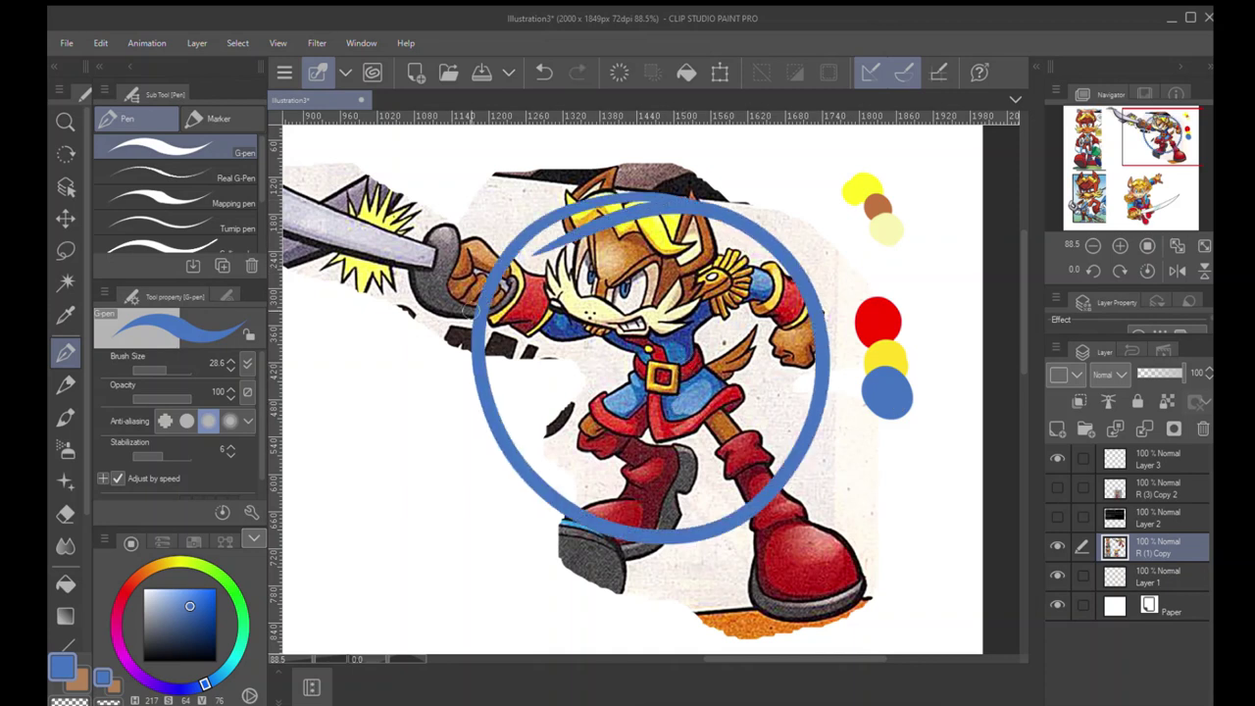
{"action": "key", "text": "ctrl+z"}
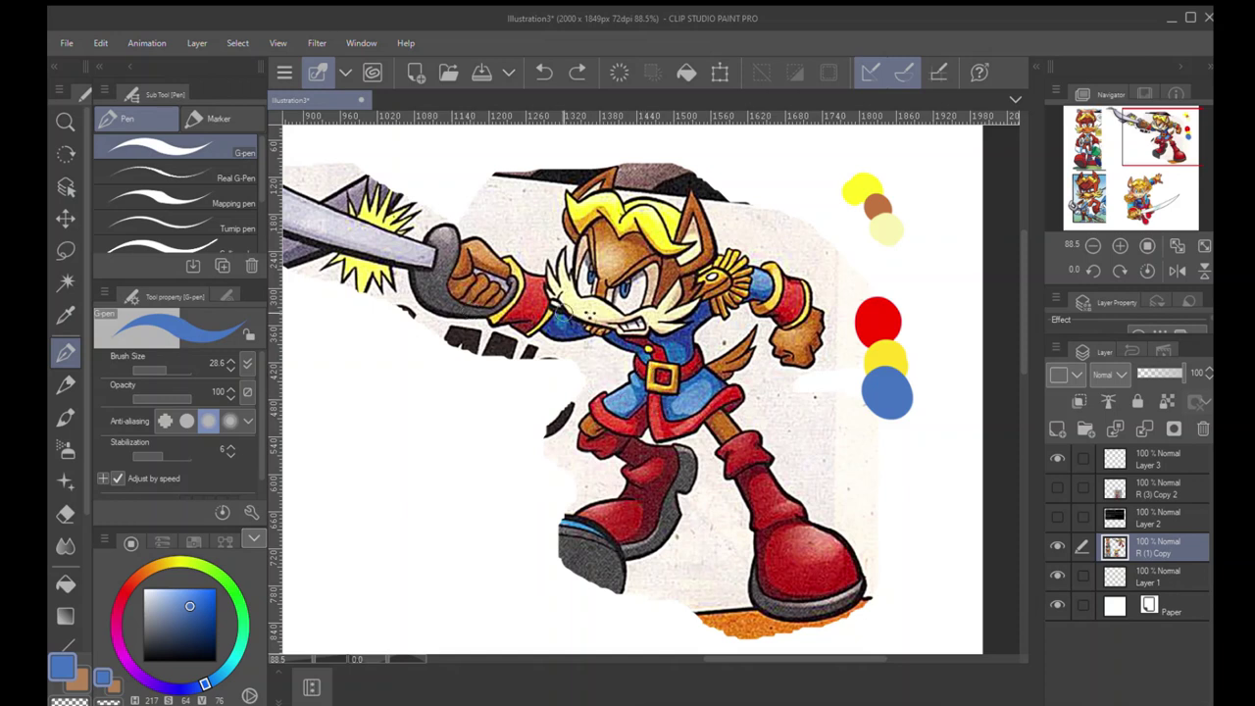
{"action": "mouse_move", "coordinate": [700, 280]}
{"action": "left_mouse_down"}
{"action": "mouse_move", "coordinate": [731, 275]}
{"action": "mouse_move", "coordinate": [716, 308]}
{"action": "left_mouse_up"}
{"action": "key", "text": "ctrl+z"}
{"action": "left_click_drag", "start_coordinate": [655, 369], "coordinate": [659, 378]}
{"action": "key", "text": "ctrl+z"}
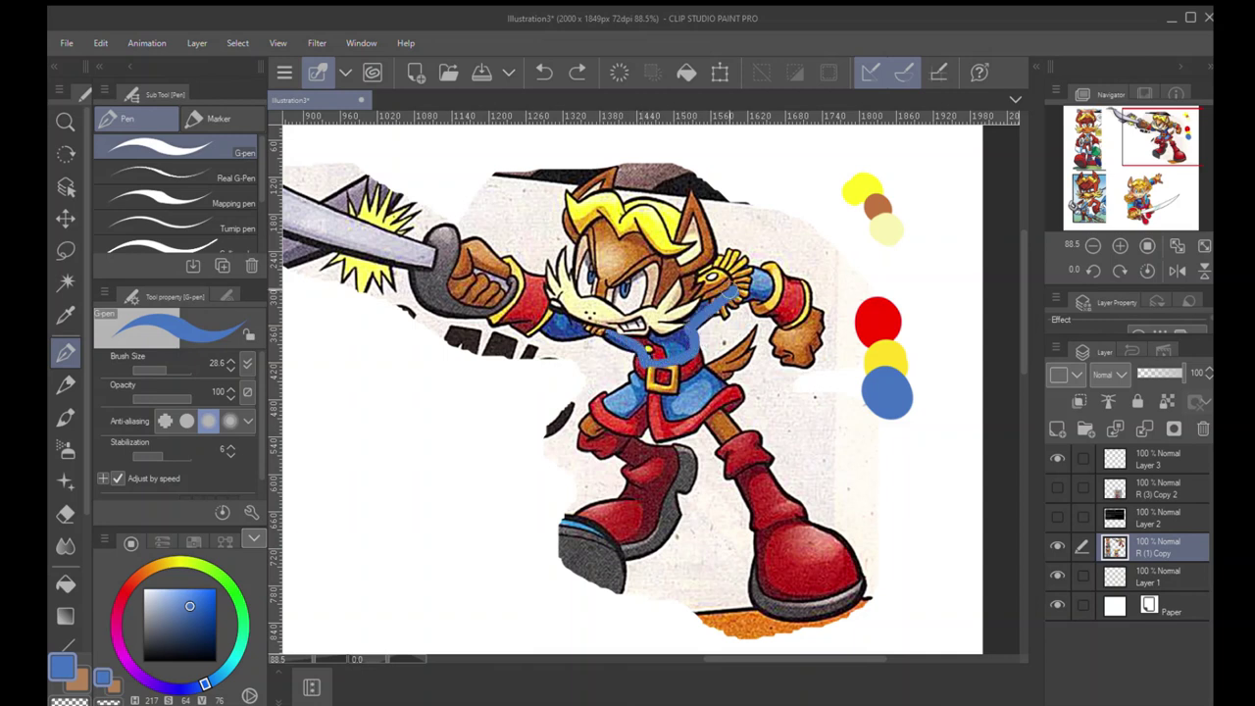
{"action": "mouse_move", "coordinate": [642, 375]}
{"action": "left_mouse_down"}
{"action": "mouse_move", "coordinate": [586, 390]}
{"action": "mouse_move", "coordinate": [655, 434]}
{"action": "mouse_move", "coordinate": [735, 420]}
{"action": "mouse_move", "coordinate": [726, 364]}
{"action": "mouse_move", "coordinate": [661, 356]}
{"action": "left_mouse_up"}
{"action": "key", "text": "ctrl+z"}
{"action": "key", "text": "ctrl+z"}
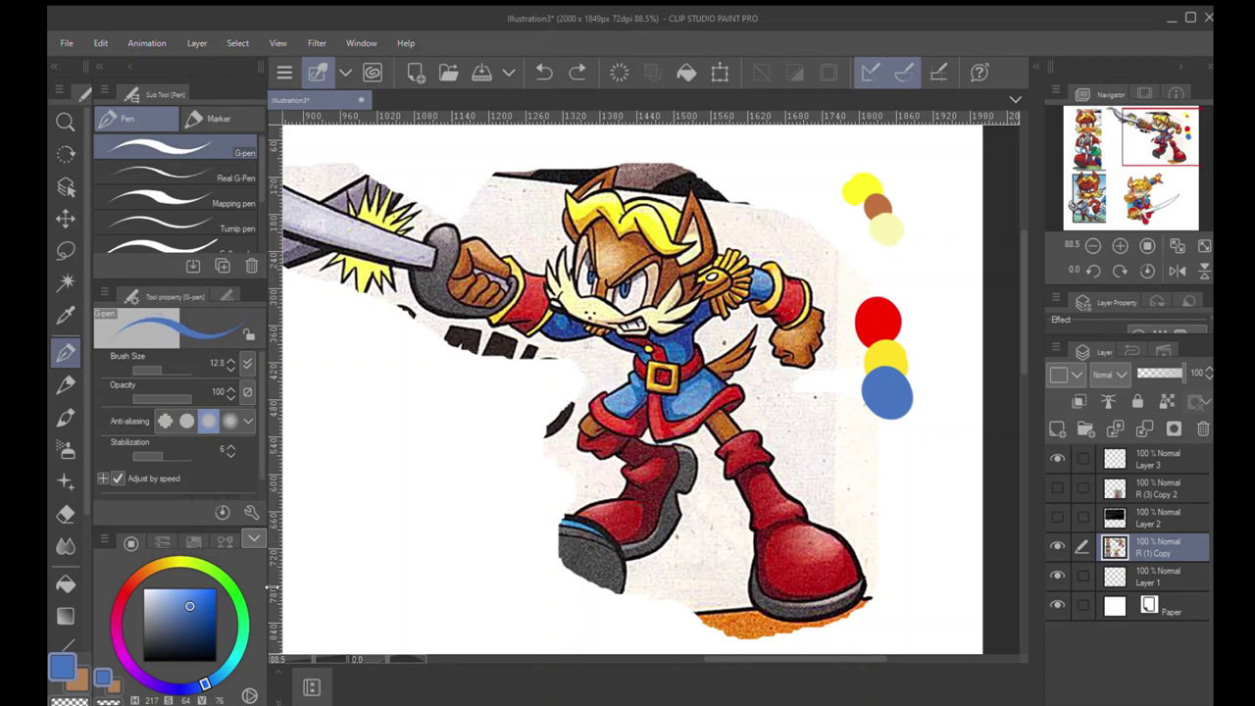
Draw trial strokes at brush size 12.8 across the swordsman's outfit in the swatch red, undoing each one
{"action": "left_click", "coordinate": [883, 317], "text": "alt"}
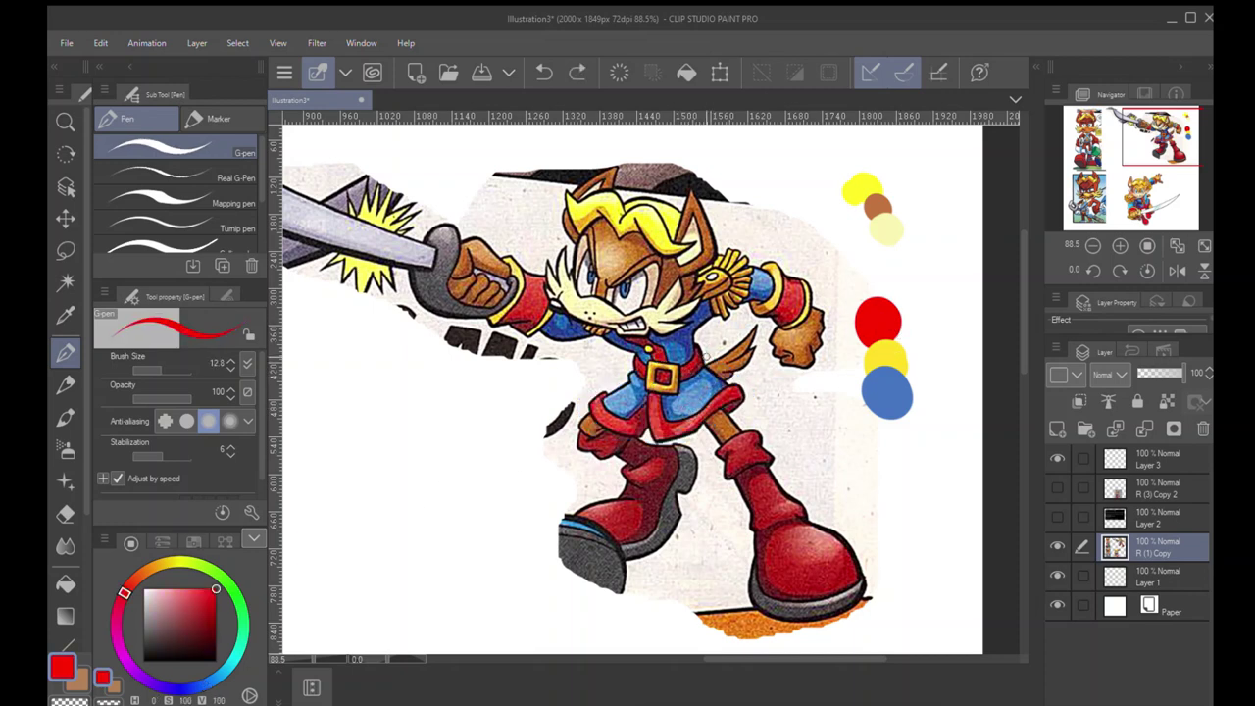
{"action": "left_click_drag", "start_coordinate": [755, 317], "coordinate": [660, 349]}
{"action": "key", "text": "ctrl+z"}
{"action": "mouse_move", "coordinate": [745, 312]}
{"action": "left_mouse_down"}
{"action": "mouse_move", "coordinate": [780, 299]}
{"action": "mouse_move", "coordinate": [761, 260]}
{"action": "mouse_move", "coordinate": [774, 321]}
{"action": "left_mouse_up"}
{"action": "key", "text": "ctrl+z"}
{"action": "key", "text": "ctrl+z"}
{"action": "key", "text": "ctrl+z"}
{"action": "scroll", "coordinate": [745, 330], "scroll_direction": "down", "scroll_amount": 1}
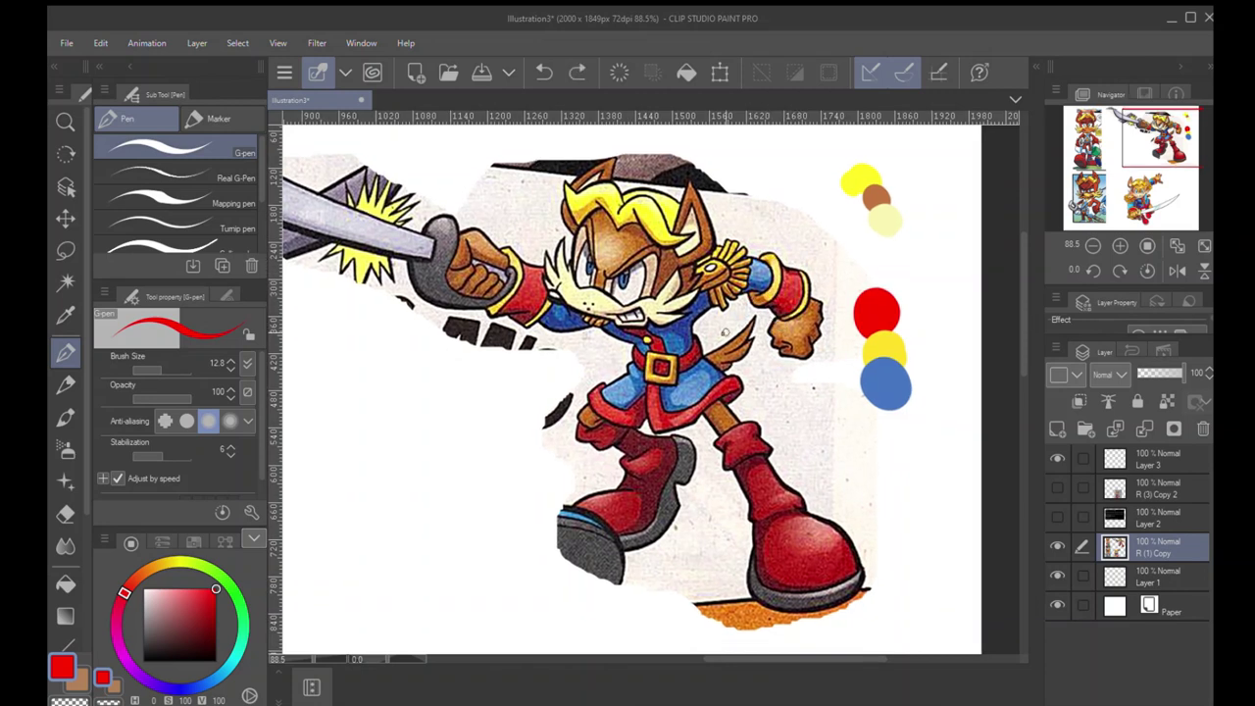
{"action": "mouse_move", "coordinate": [495, 243]}
{"action": "left_mouse_down"}
{"action": "mouse_move", "coordinate": [637, 365]}
{"action": "mouse_move", "coordinate": [849, 298]}
{"action": "left_mouse_up"}
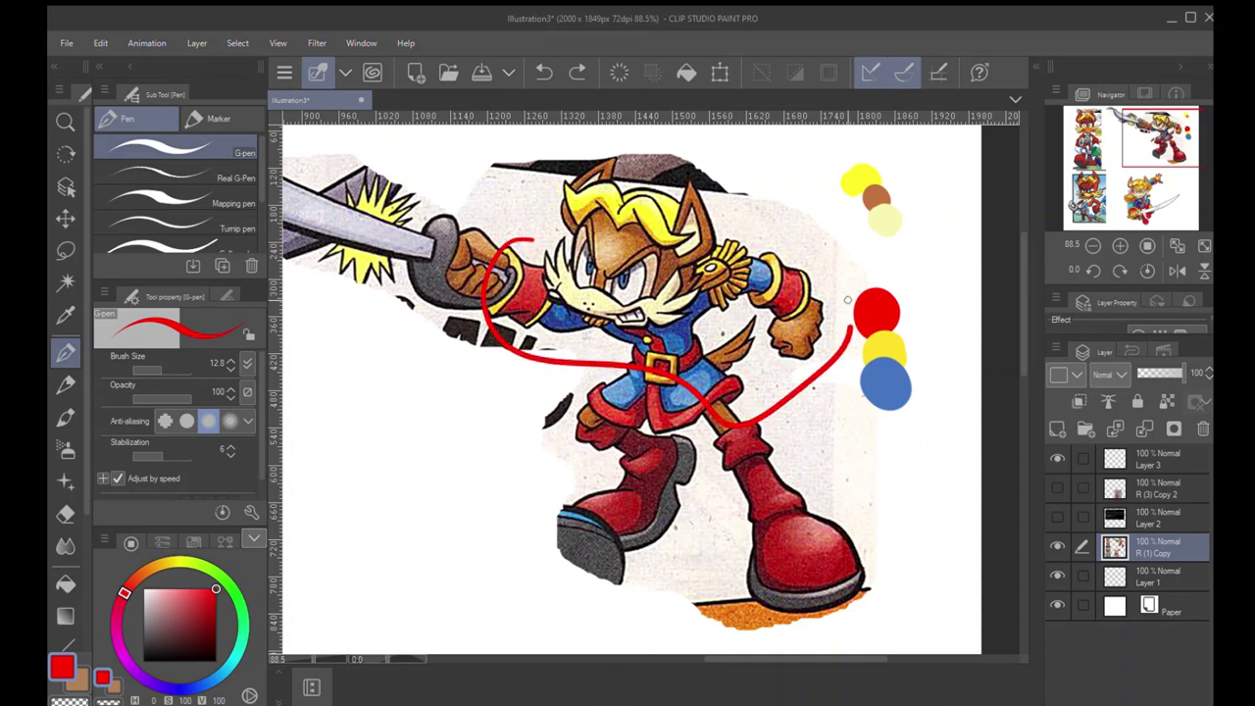
{"action": "key", "text": "ctrl+z"}
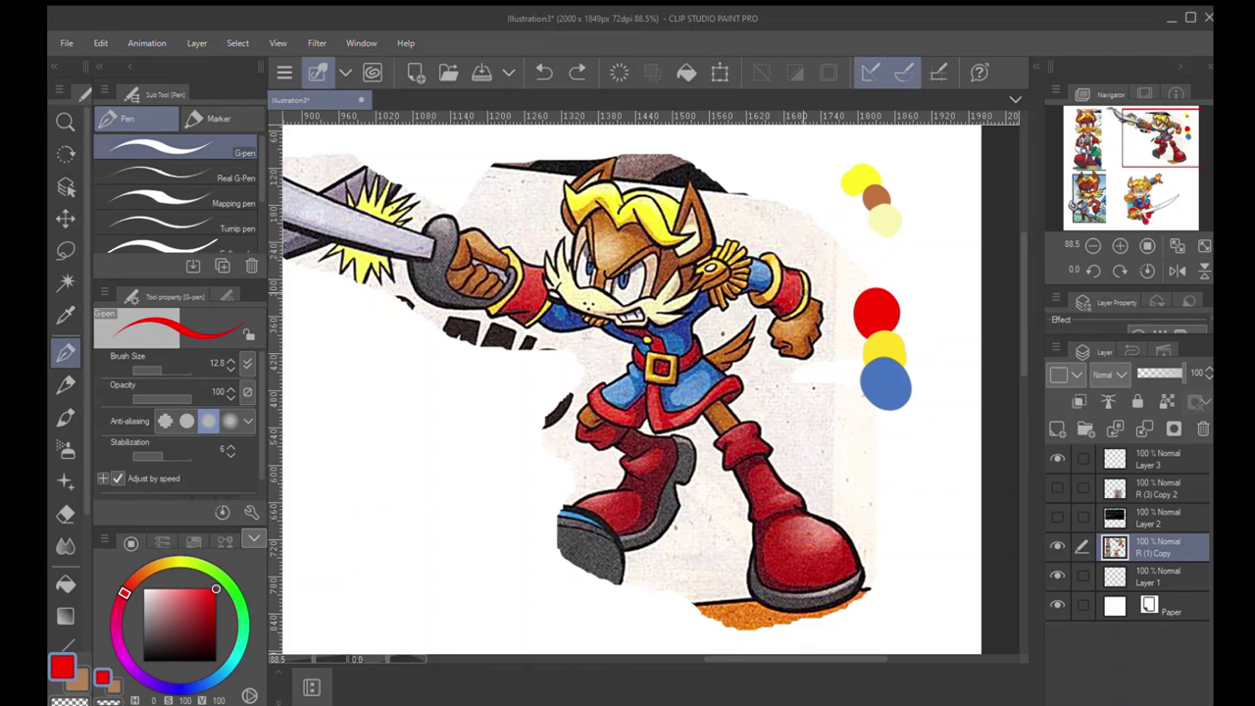
Draw yellow trim bands on both boot tops and colour the legs above them blue, undoing a yellow outline around the upper body
{"action": "left_click", "coordinate": [881, 351], "text": "alt"}
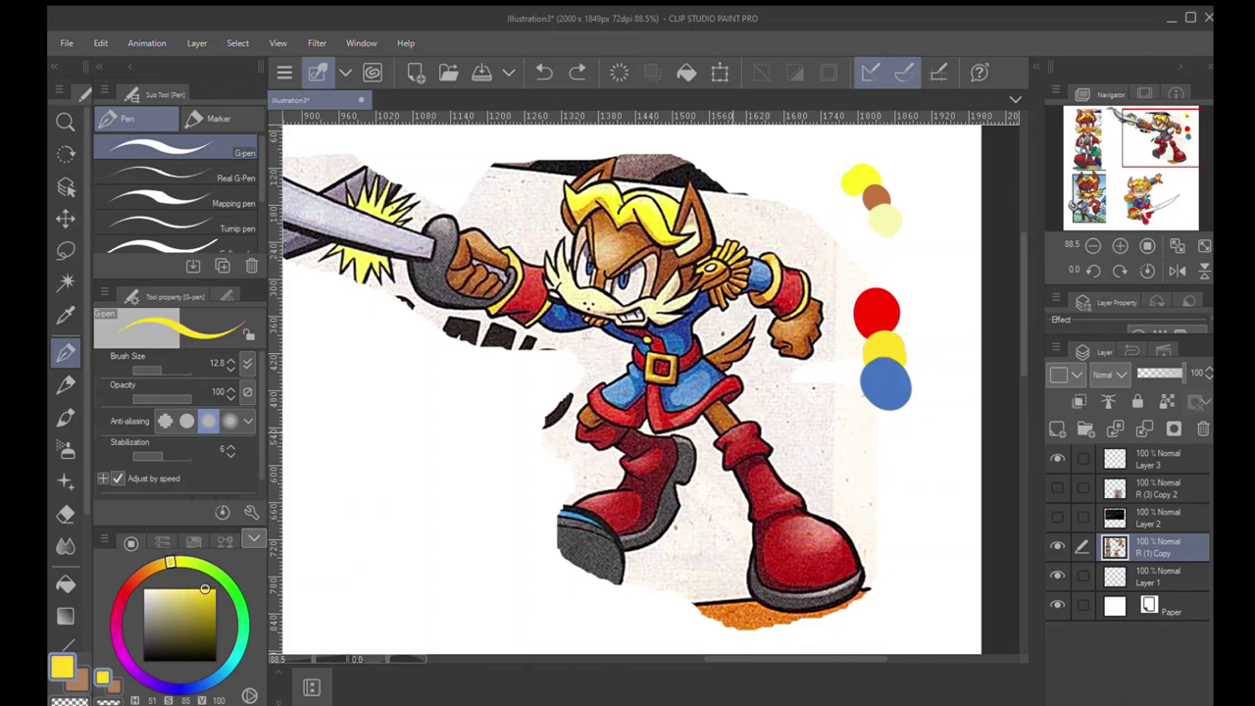
{"action": "left_click_drag", "start_coordinate": [716, 437], "coordinate": [763, 424]}
{"action": "left_click_drag", "start_coordinate": [725, 466], "coordinate": [774, 444]}
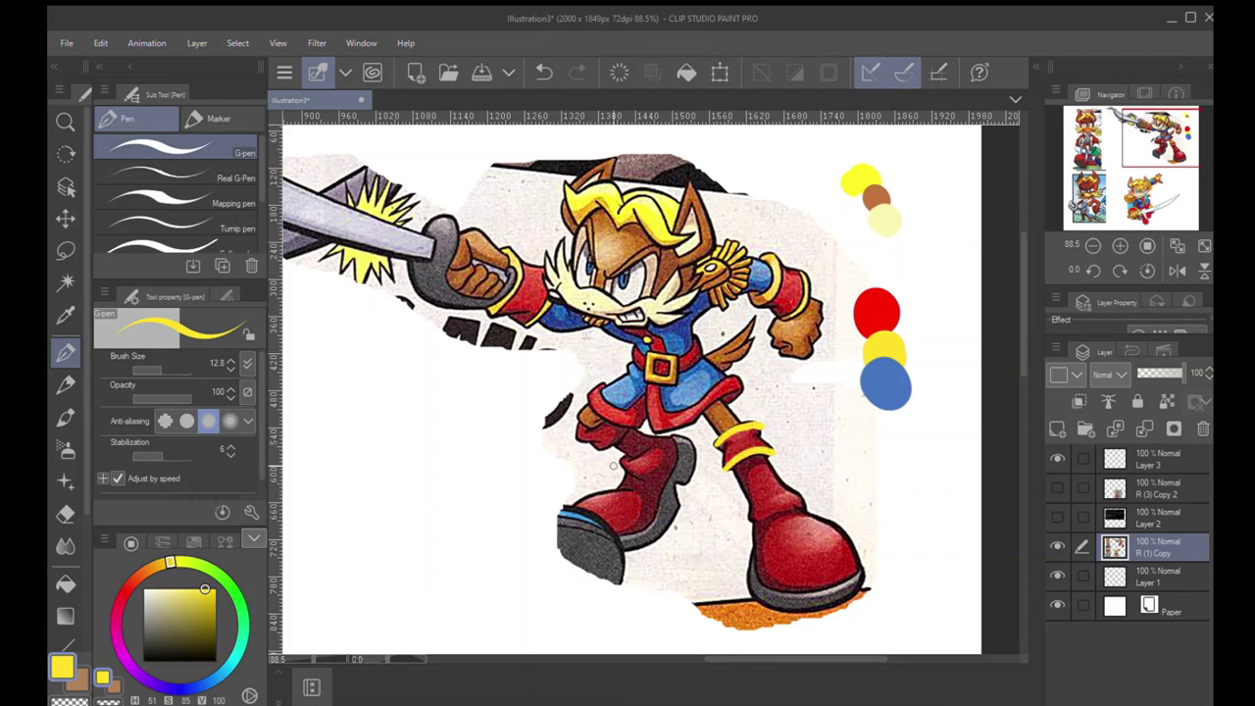
{"action": "mouse_move", "coordinate": [594, 448]}
{"action": "left_mouse_down"}
{"action": "mouse_move", "coordinate": [631, 419]}
{"action": "mouse_move", "coordinate": [611, 422]}
{"action": "left_mouse_up"}
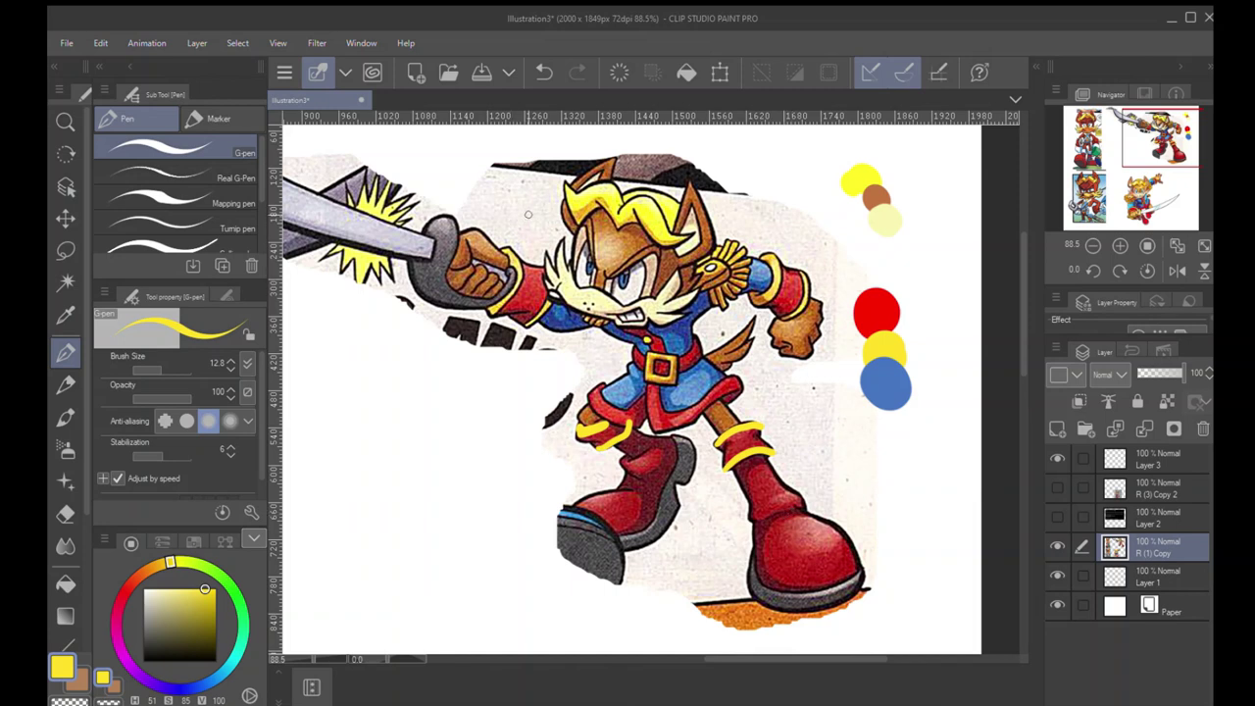
{"action": "mouse_move", "coordinate": [527, 214]}
{"action": "left_mouse_down"}
{"action": "mouse_move", "coordinate": [517, 355]}
{"action": "mouse_move", "coordinate": [615, 378]}
{"action": "mouse_move", "coordinate": [628, 432]}
{"action": "mouse_move", "coordinate": [796, 334]}
{"action": "mouse_move", "coordinate": [765, 208]}
{"action": "mouse_move", "coordinate": [567, 169]}
{"action": "mouse_move", "coordinate": [512, 215]}
{"action": "left_mouse_up"}
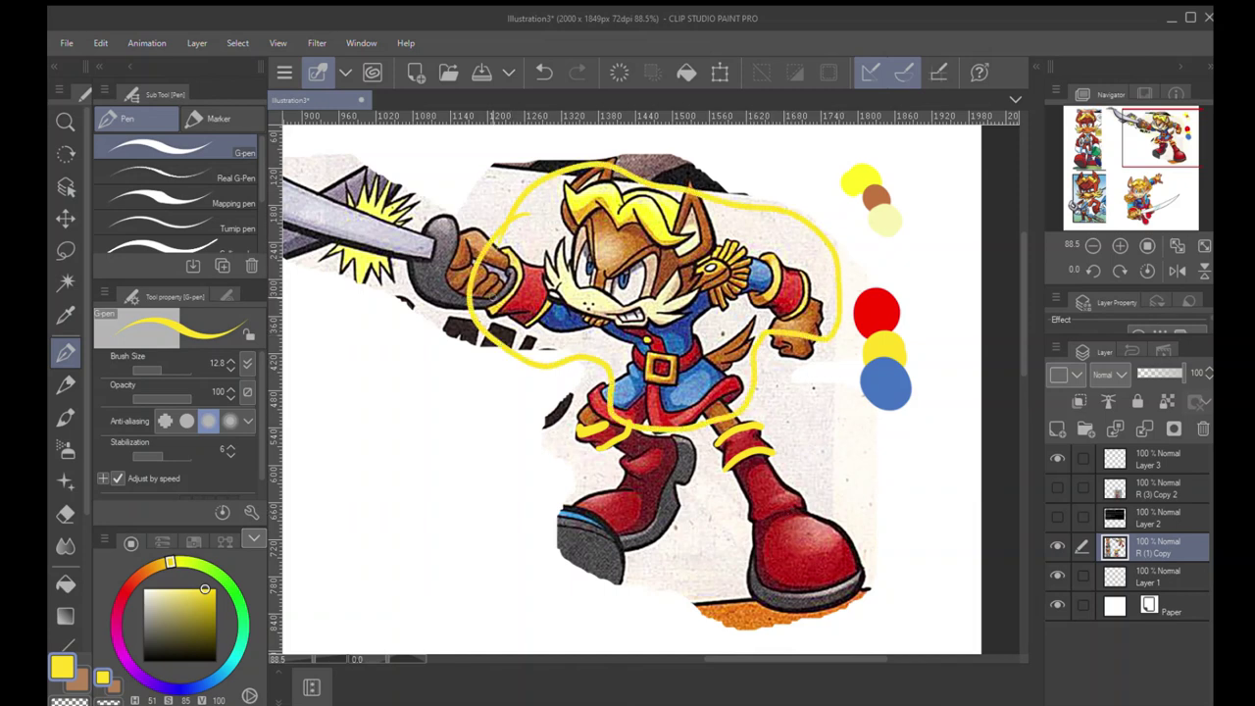
{"action": "key", "text": "ctrl+z"}
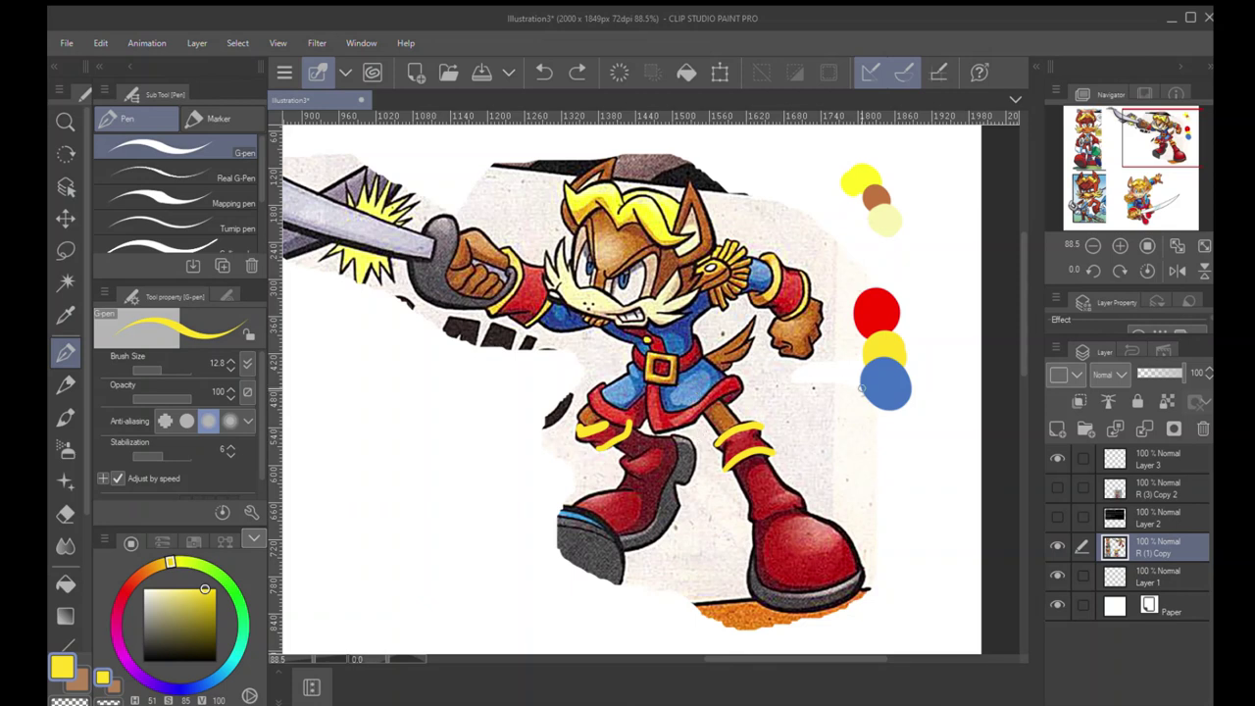
{"action": "left_click", "coordinate": [882, 385], "text": "alt"}
{"action": "mouse_move", "coordinate": [728, 420]}
{"action": "left_mouse_down"}
{"action": "mouse_move", "coordinate": [714, 428]}
{"action": "mouse_move", "coordinate": [722, 408]}
{"action": "left_mouse_up"}
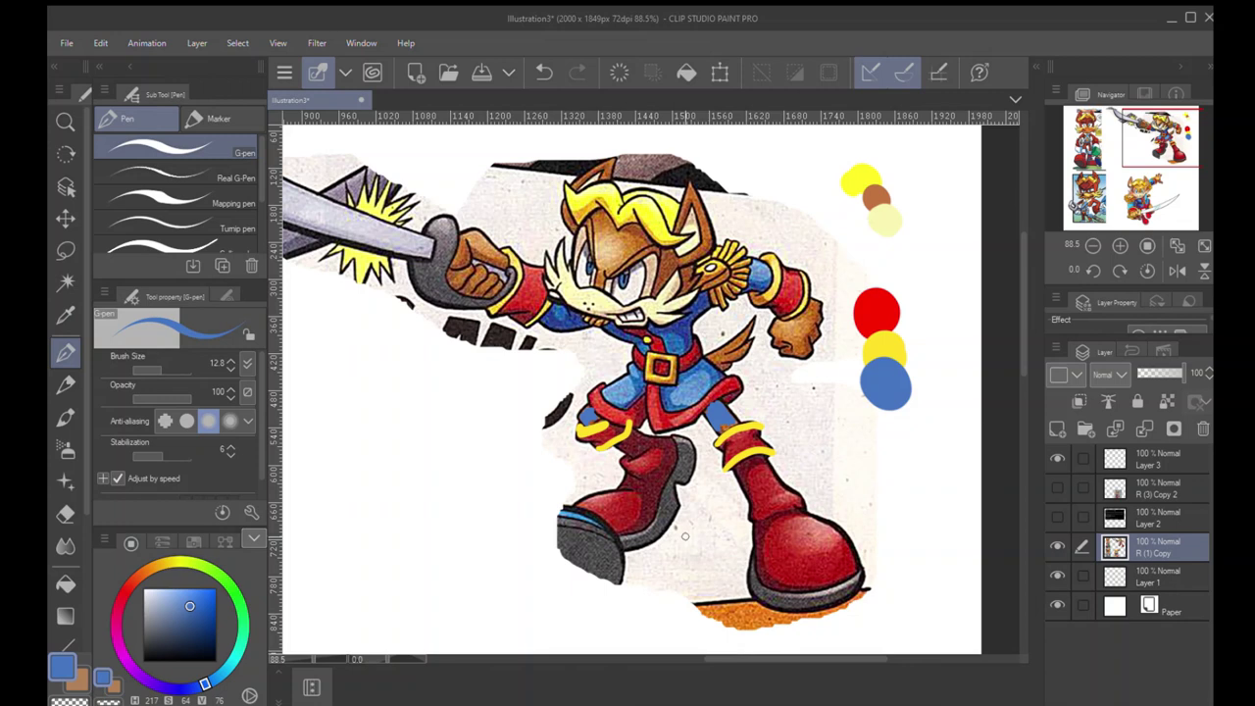
Draw a yellow patch and sword lines at the waist plus outlines around the upper body, undoing everything except the patch
{"action": "left_click", "coordinate": [876, 341], "text": "alt"}
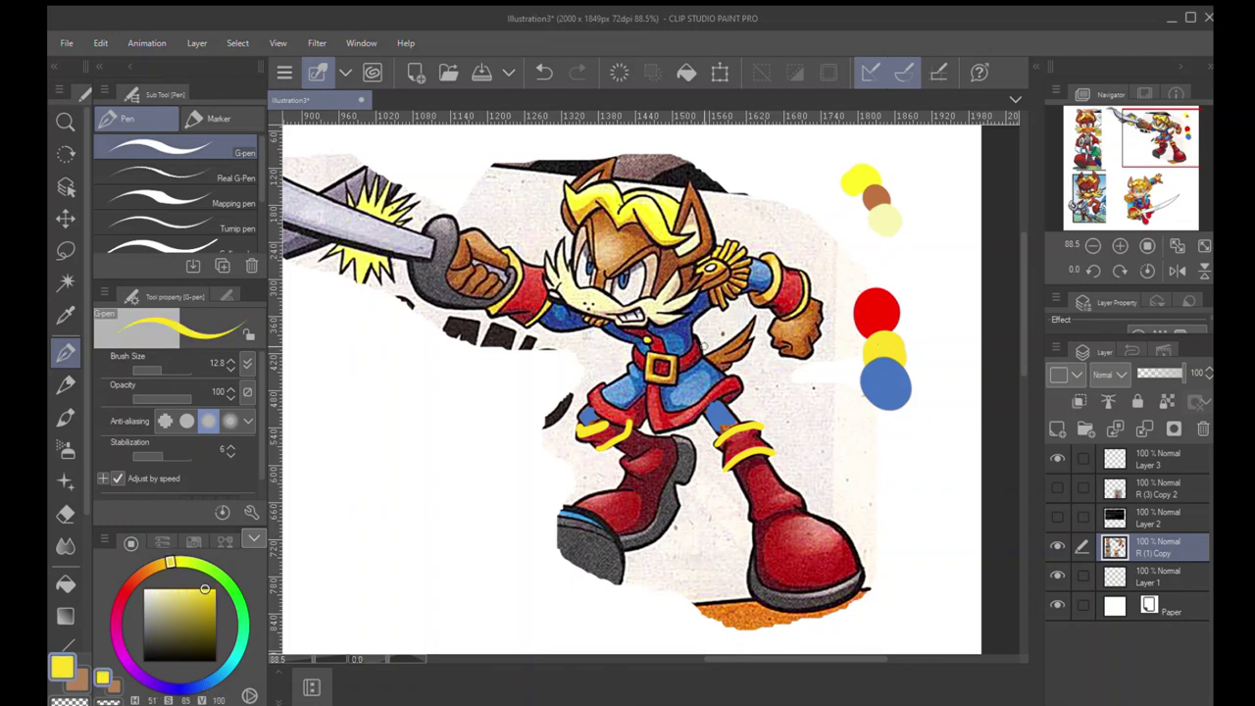
{"action": "mouse_move", "coordinate": [694, 363]}
{"action": "left_mouse_down"}
{"action": "mouse_move", "coordinate": [698, 338]}
{"action": "mouse_move", "coordinate": [714, 366]}
{"action": "mouse_move", "coordinate": [672, 372]}
{"action": "mouse_move", "coordinate": [666, 325]}
{"action": "left_mouse_up"}
{"action": "key", "text": "ctrl+z"}
{"action": "left_click_drag", "start_coordinate": [666, 325], "coordinate": [829, 407]}
{"action": "left_click_drag", "start_coordinate": [727, 360], "coordinate": [831, 406]}
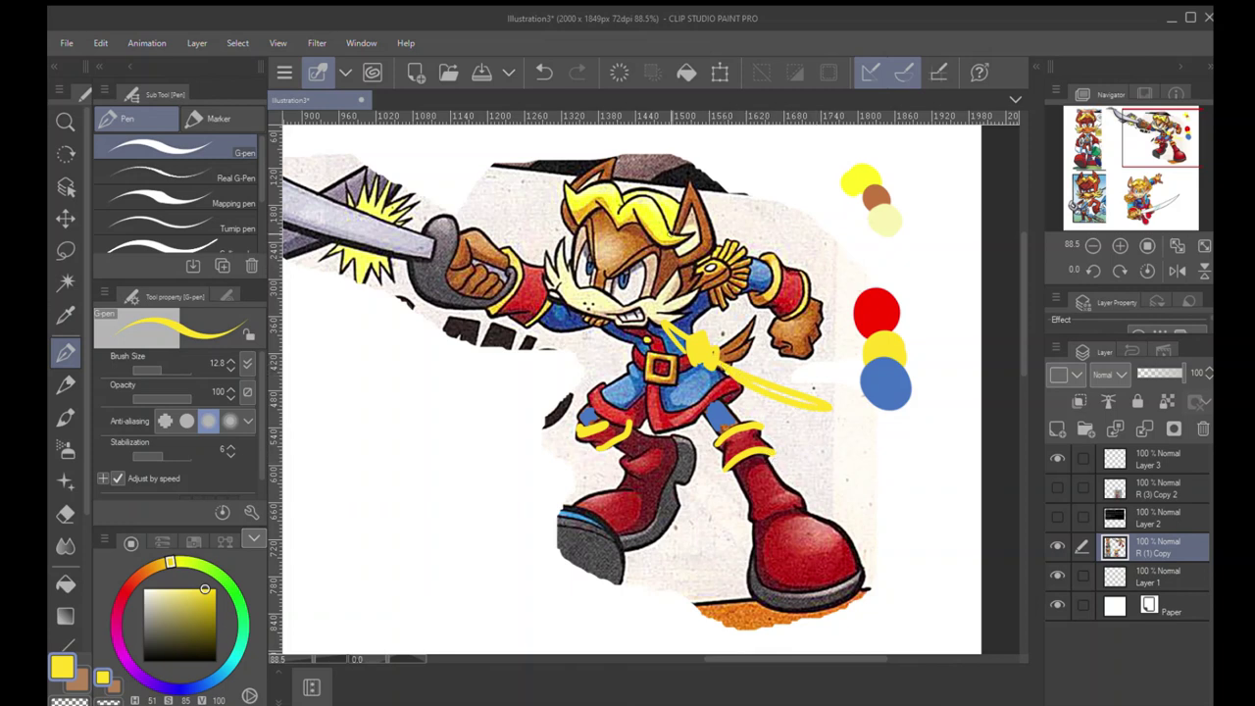
{"action": "mouse_move", "coordinate": [784, 240]}
{"action": "left_mouse_down"}
{"action": "mouse_move", "coordinate": [835, 253]}
{"action": "mouse_move", "coordinate": [520, 240]}
{"action": "left_mouse_up"}
{"action": "key", "text": "ctrl+z"}
{"action": "mouse_move", "coordinate": [765, 184]}
{"action": "left_mouse_down"}
{"action": "mouse_move", "coordinate": [598, 569]}
{"action": "mouse_move", "coordinate": [470, 294]}
{"action": "left_mouse_up"}
{"action": "key", "text": "ctrl+z"}
{"action": "key", "text": "ctrl+z"}
{"action": "key", "text": "ctrl+z"}
{"action": "key", "text": "ctrl+z"}
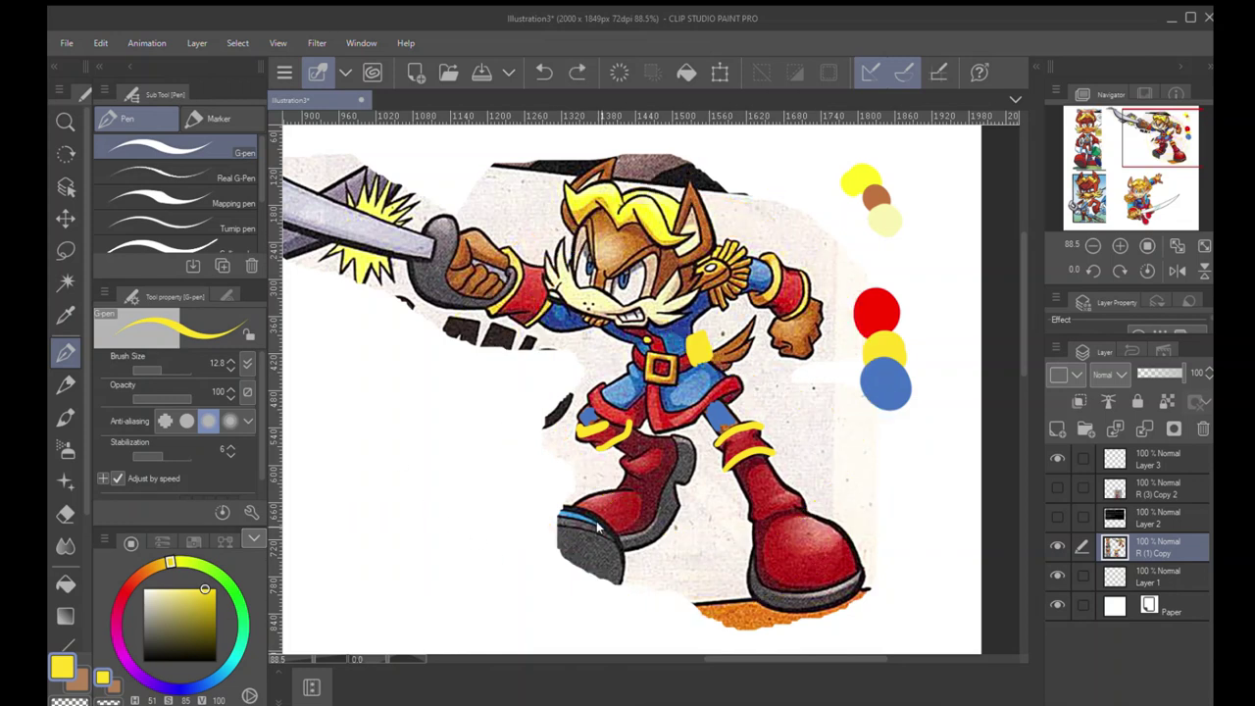
Undo the yellow waist patch, the blue leg colouring and the yellow boot trim
{"action": "key", "text": "ctrl+z"}
{"action": "key", "text": "ctrl+z"}
{"action": "key", "text": "ctrl+z"}
{"action": "key", "text": "ctrl+z"}
{"action": "key", "text": "ctrl+z"}
{"action": "key", "text": "ctrl+z"}
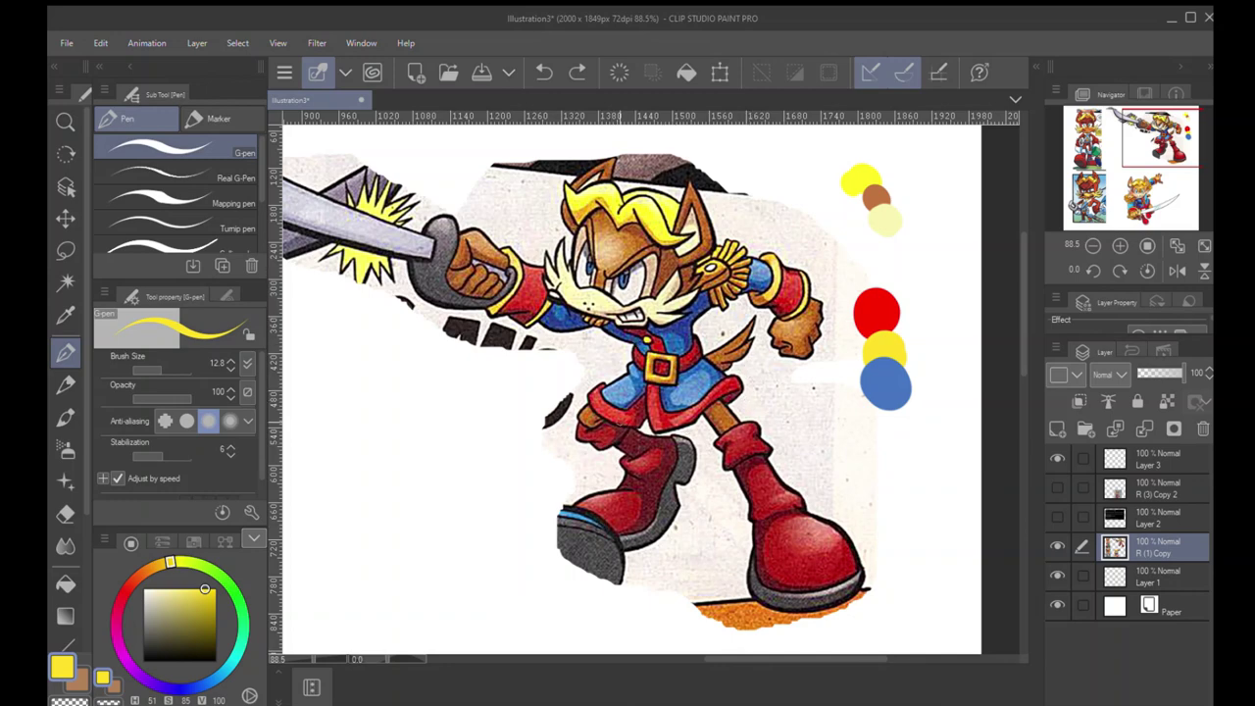
Add a yellow swatch sampled from the red fox's whiskers beside the figure, at brush size 33.1
{"action": "left_click_drag", "start_coordinate": [441, 366], "coordinate": [901, 364]}
{"action": "left_click_drag", "start_coordinate": [574, 410], "coordinate": [720, 373]}
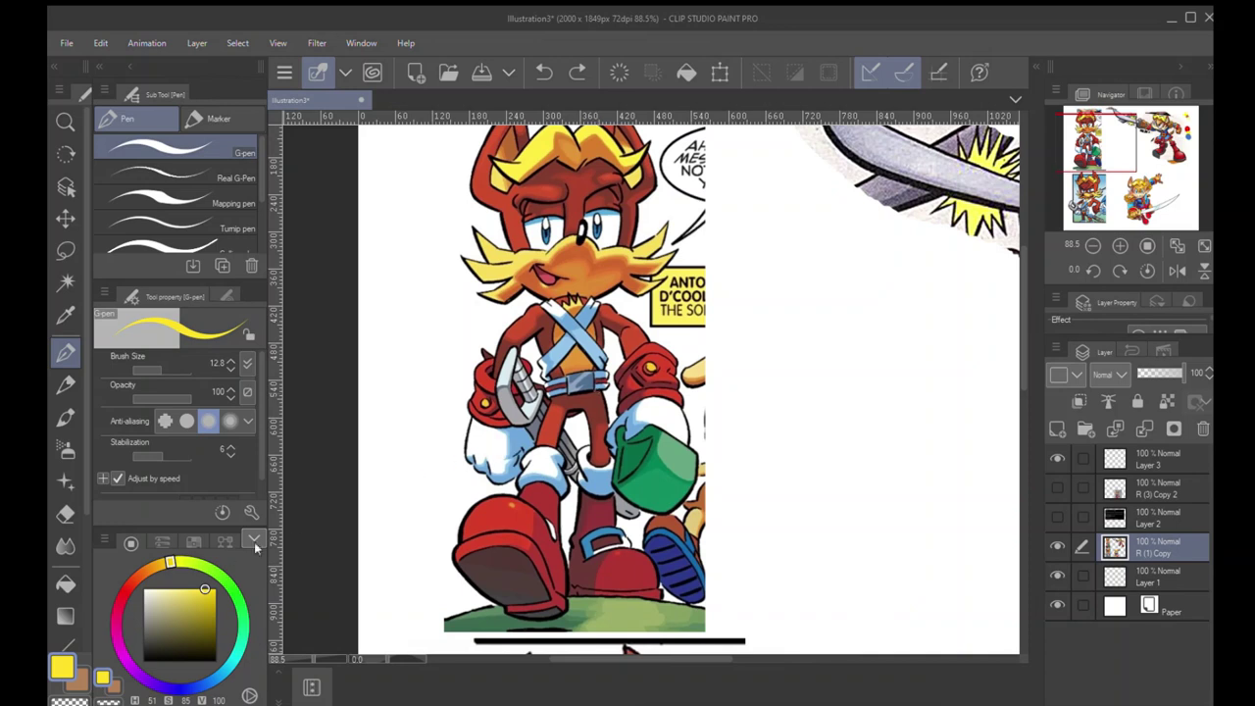
{"action": "left_click", "coordinate": [125, 586]}
{"action": "left_click_drag", "start_coordinate": [125, 586], "coordinate": [122, 593]}
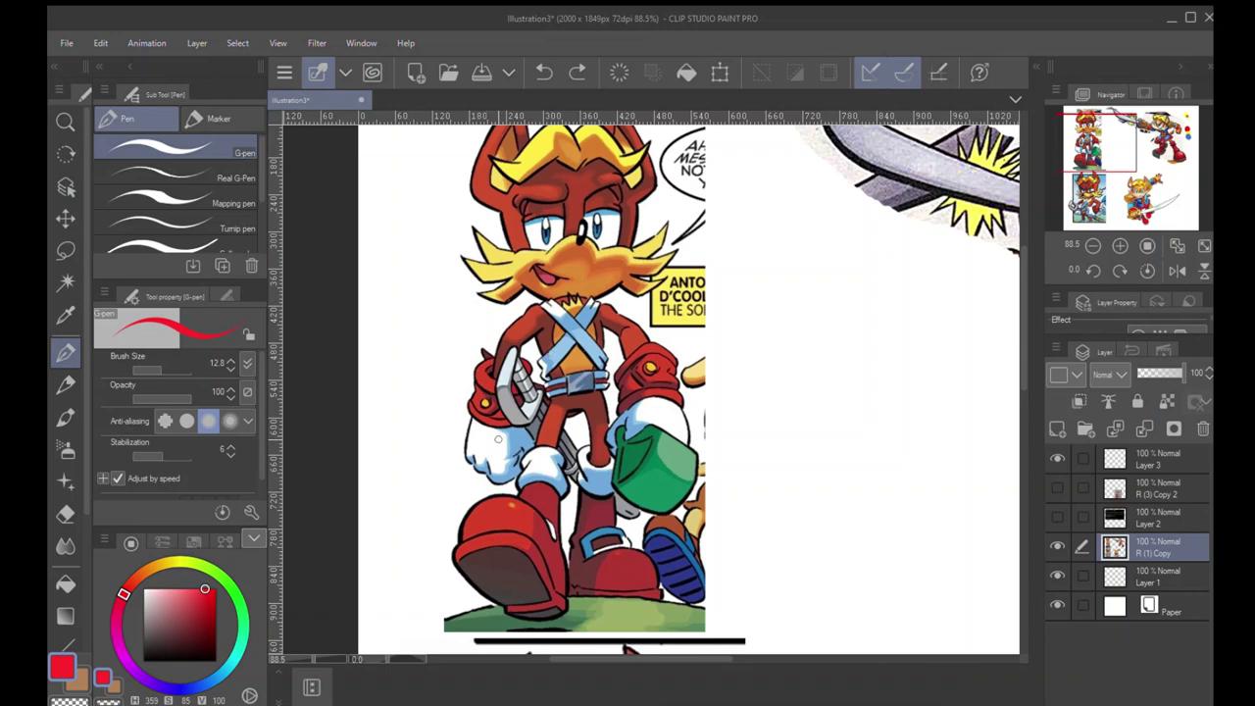
{"action": "left_click", "coordinate": [143, 589]}
{"action": "left_click", "coordinate": [502, 260], "text": "alt"}
{"action": "key", "text": "bracketright"}
{"action": "key", "text": "bracketright"}
{"action": "key", "text": "bracketright"}
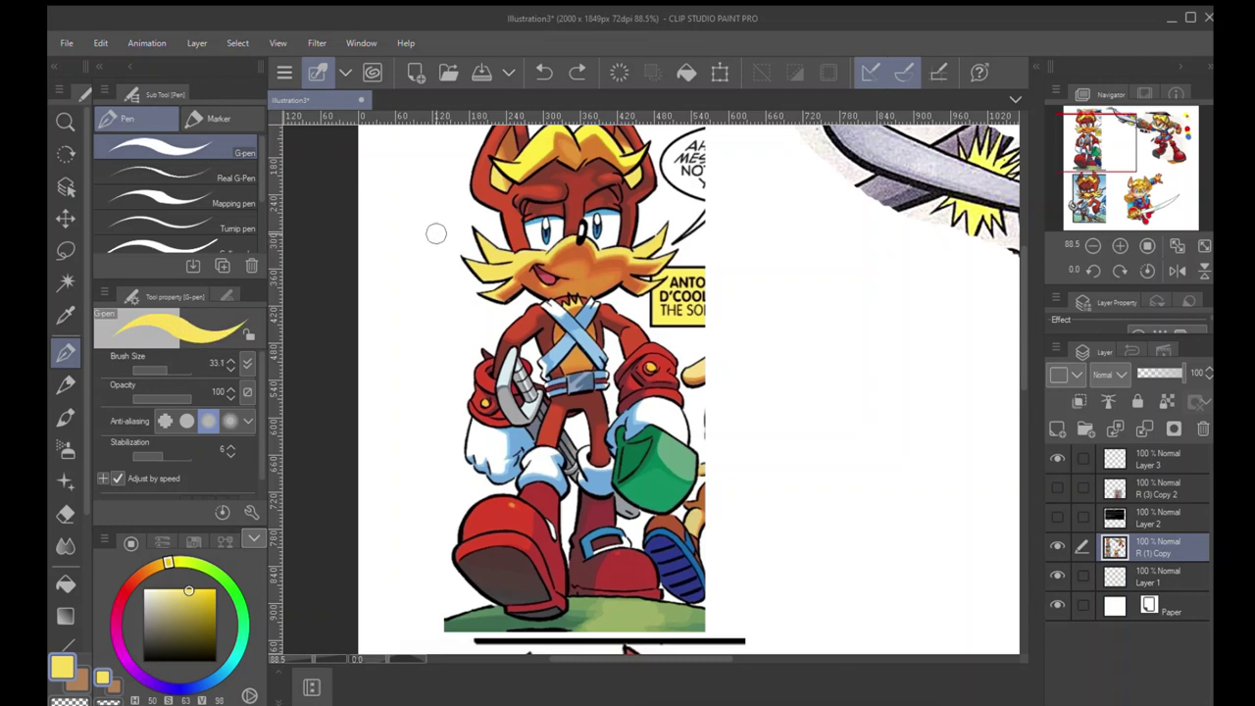
{"action": "left_click", "coordinate": [418, 235]}
Sample the fur's reddish brown and the wrist cuff's red, adding each as an overlapping swatch below the yellow one
{"action": "left_click", "coordinate": [515, 235], "text": "alt"}
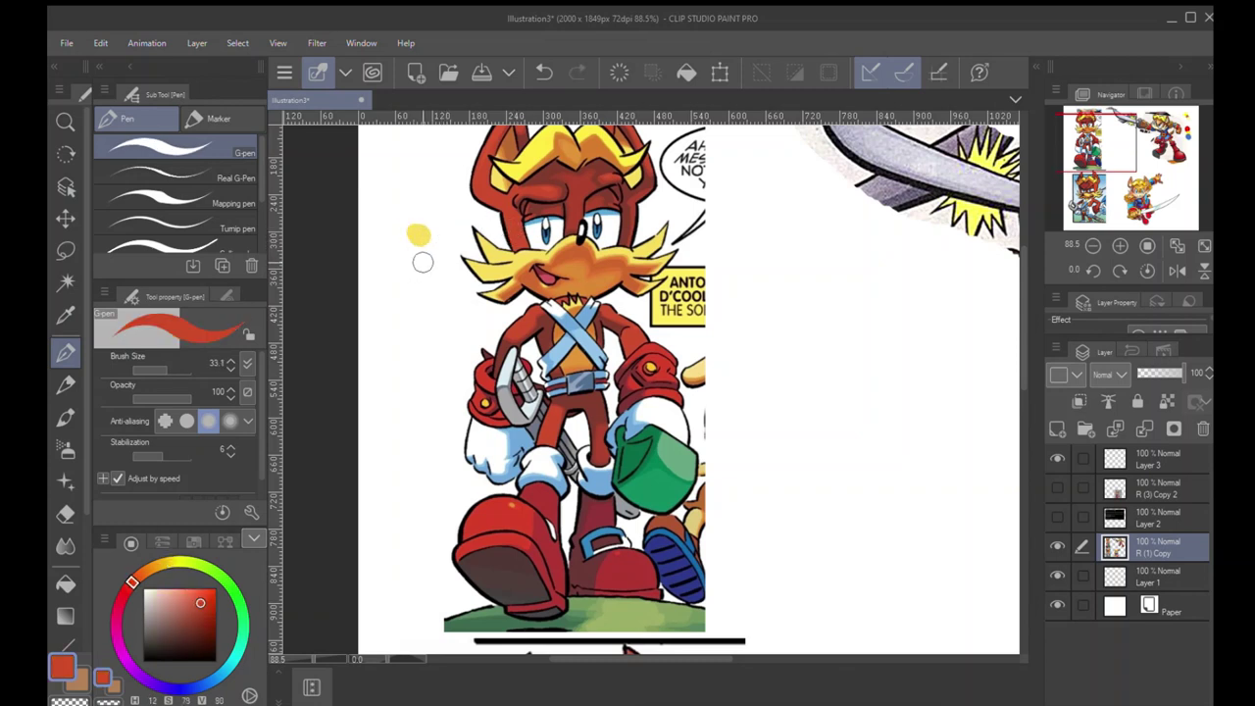
{"action": "left_click", "coordinate": [421, 249]}
{"action": "left_click", "coordinate": [480, 376], "text": "alt"}
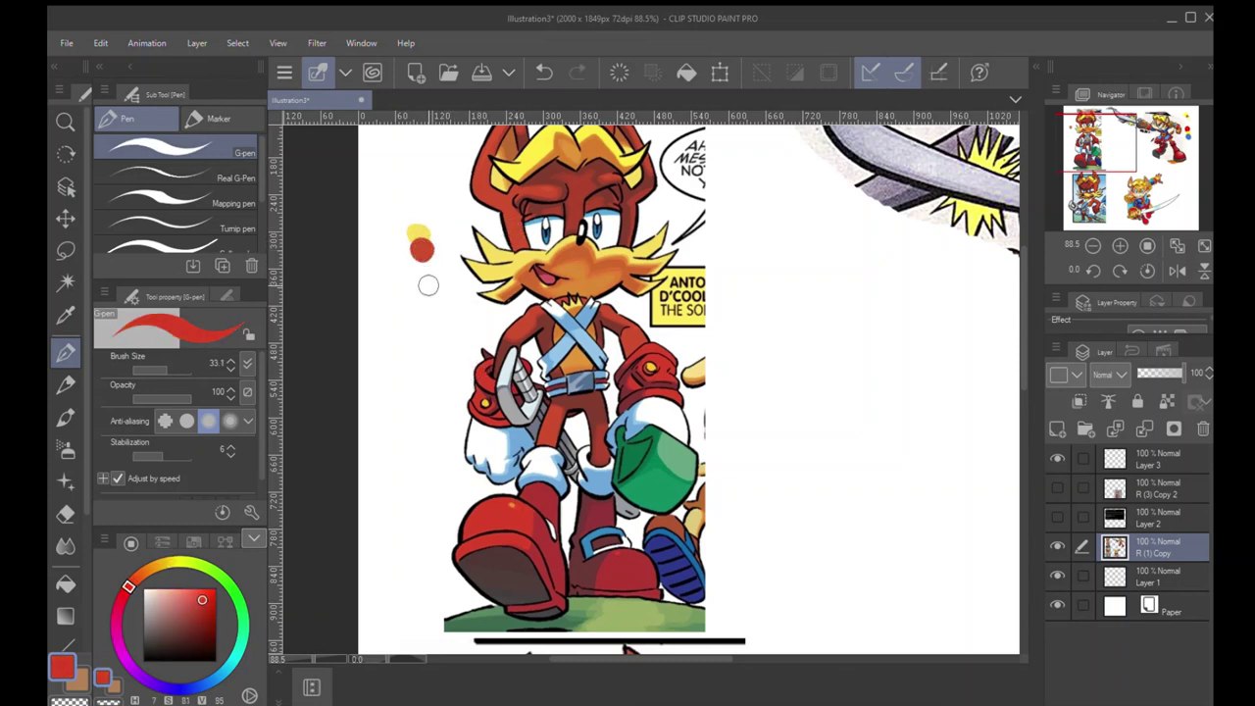
{"action": "left_click", "coordinate": [423, 267]}
Compare the two overlapping red swatches up close and check them against the neighbouring drawing
{"action": "mouse_move", "coordinate": [412, 261]}
{"action": "left_mouse_down"}
{"action": "mouse_move", "coordinate": [402, 270]}
{"action": "mouse_move", "coordinate": [518, 228]}
{"action": "left_mouse_up"}
{"action": "key", "text": "ctrl+z"}
{"action": "key", "text": "ctrl+z"}
{"action": "mouse_move", "coordinate": [467, 321]}
{"action": "left_mouse_down"}
{"action": "mouse_move", "coordinate": [432, 232]}
{"action": "mouse_move", "coordinate": [418, 372]}
{"action": "mouse_move", "coordinate": [490, 434]}
{"action": "left_mouse_up"}
{"action": "key", "text": "ctrl+z"}
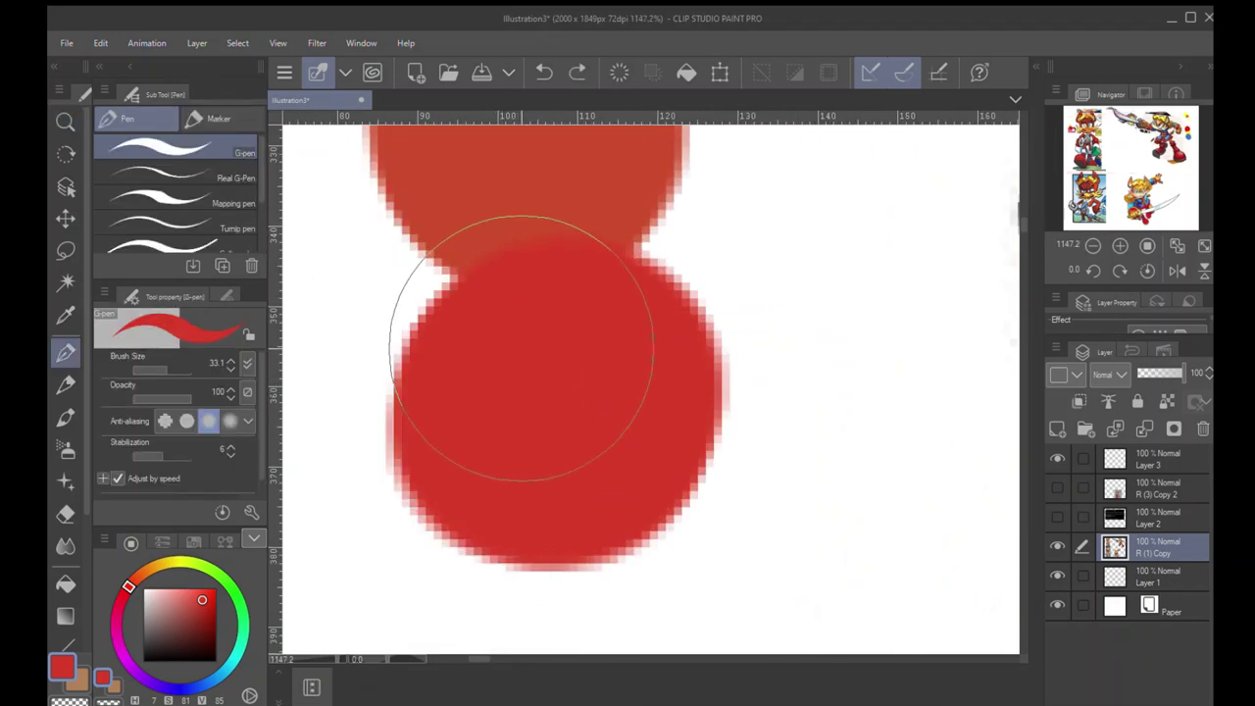
{"action": "left_click_drag", "start_coordinate": [526, 245], "coordinate": [435, 370]}
{"action": "scroll", "coordinate": [552, 348], "scroll_direction": "down", "scroll_amount": 4}
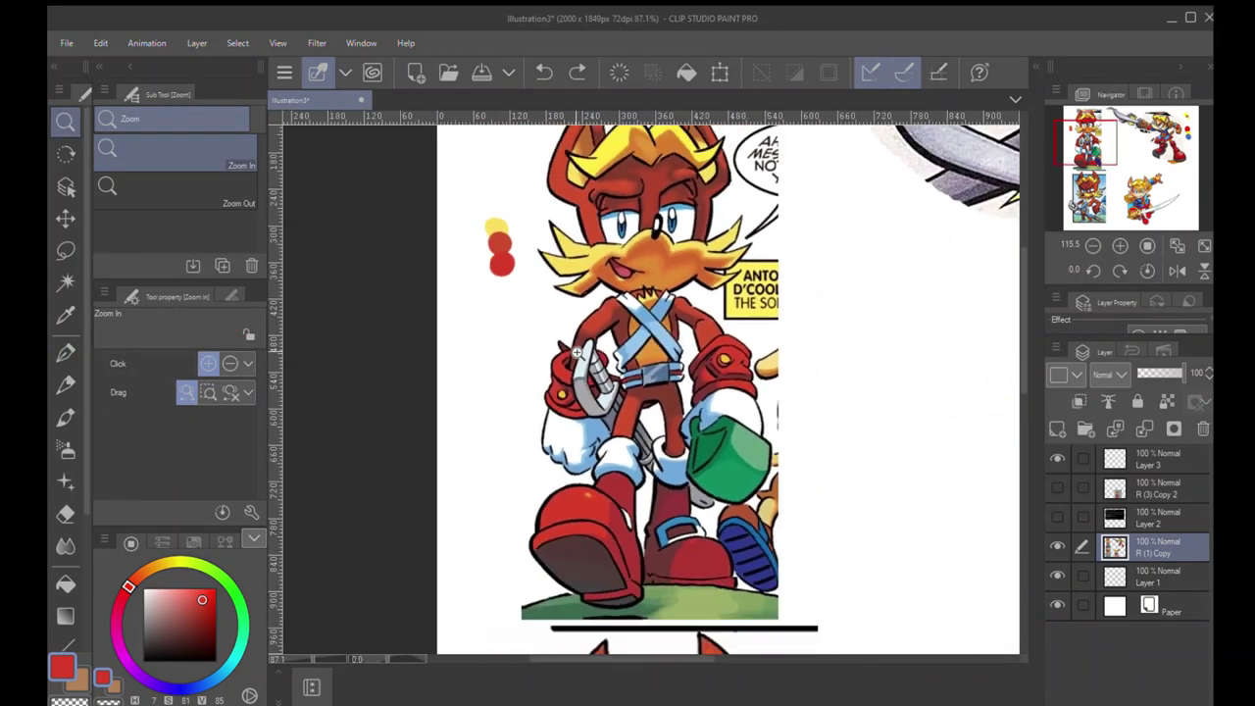
{"action": "left_click_drag", "start_coordinate": [579, 370], "coordinate": [600, 368]}
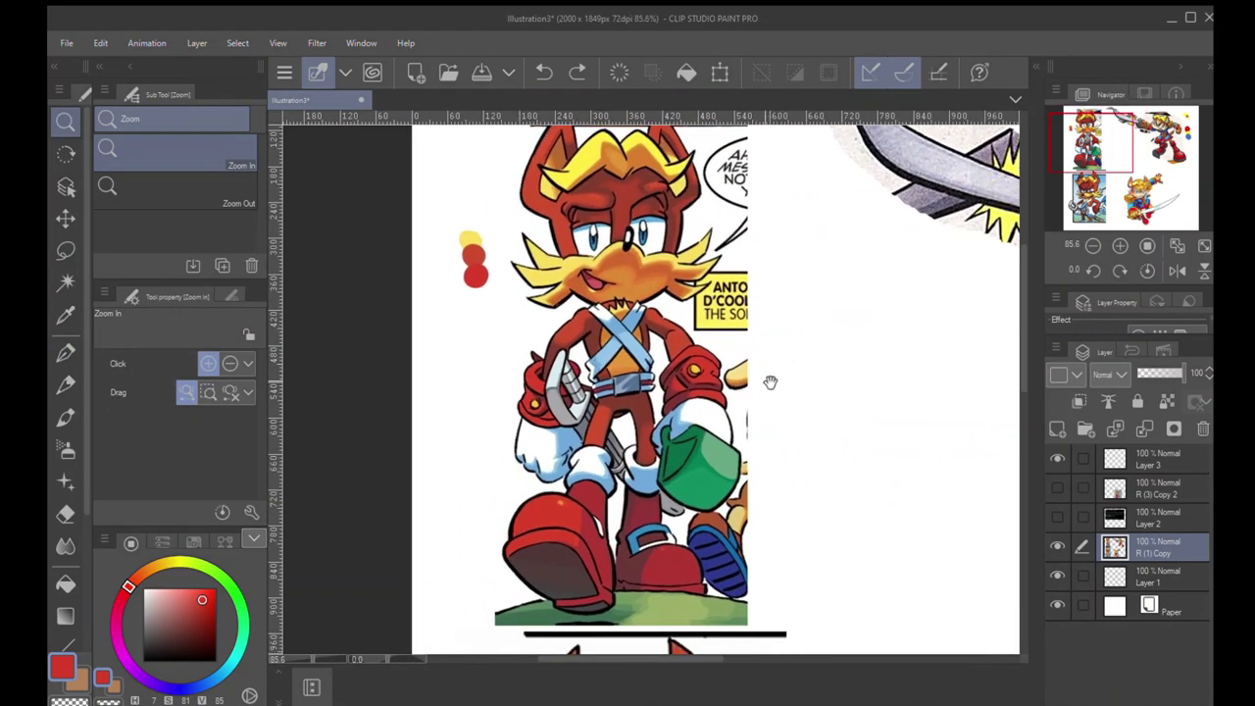
{"action": "left_click_drag", "start_coordinate": [770, 384], "coordinate": [370, 380]}
{"action": "left_click_drag", "start_coordinate": [843, 379], "coordinate": [632, 415]}
{"action": "left_click_drag", "start_coordinate": [689, 260], "coordinate": [641, 359]}
{"action": "left_click_drag", "start_coordinate": [395, 307], "coordinate": [543, 371]}
Sample the glove's white and add a white swatch overlapping the underside of the lowest red one
{"action": "right_click", "coordinate": [494, 455]}
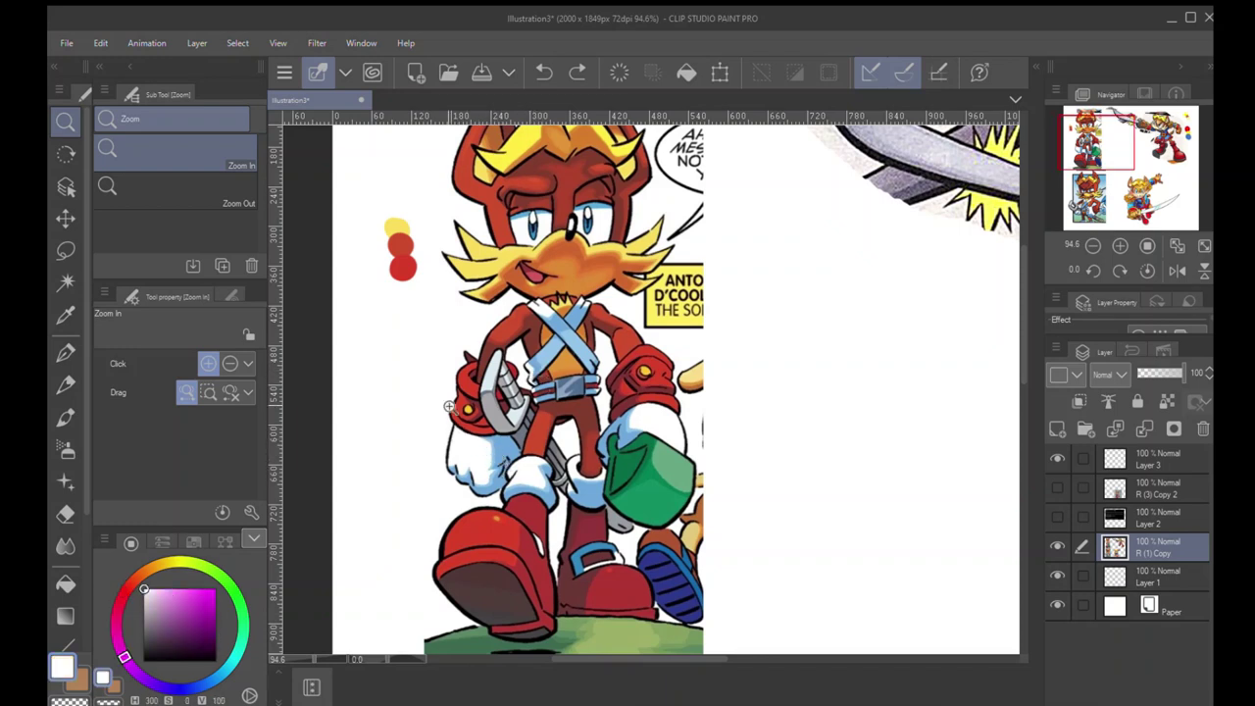
{"action": "key", "text": "p"}
{"action": "left_click_drag", "start_coordinate": [402, 284], "coordinate": [408, 290]}
{"action": "left_click", "coordinate": [407, 290]}
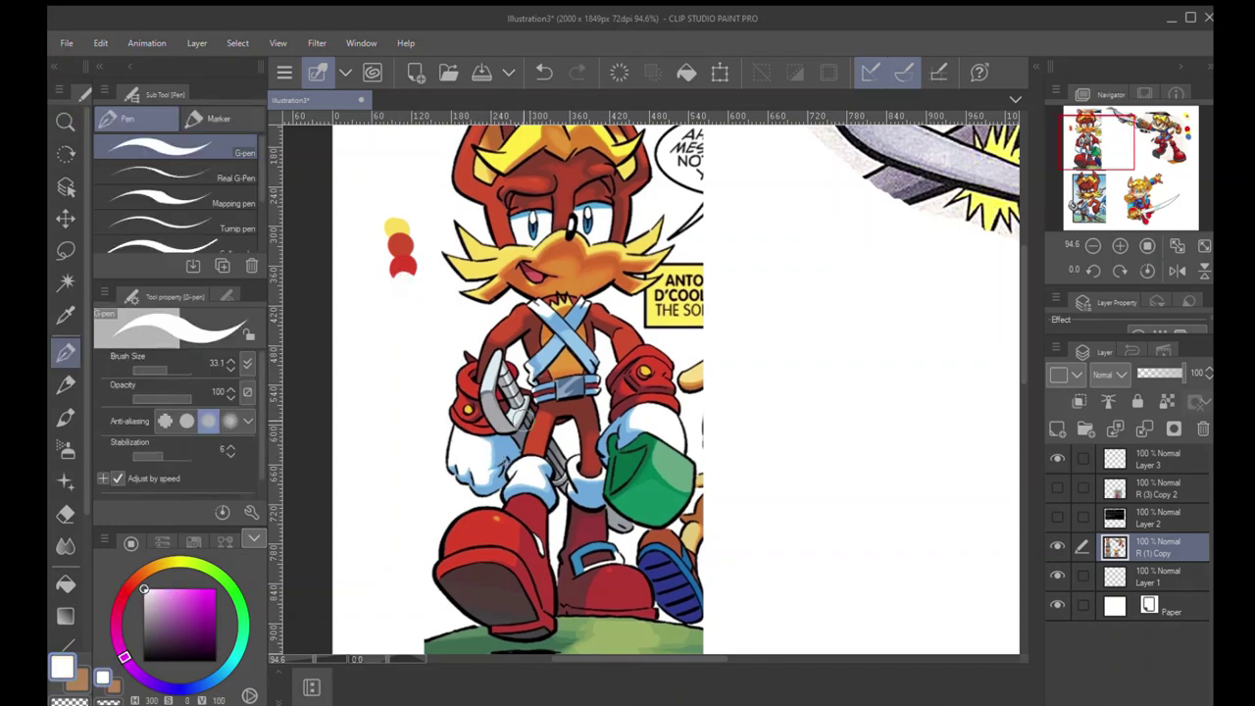
Sample the blue-grey and off-white tones around the red fox's belt
{"action": "left_click", "coordinate": [563, 394], "text": "alt"}
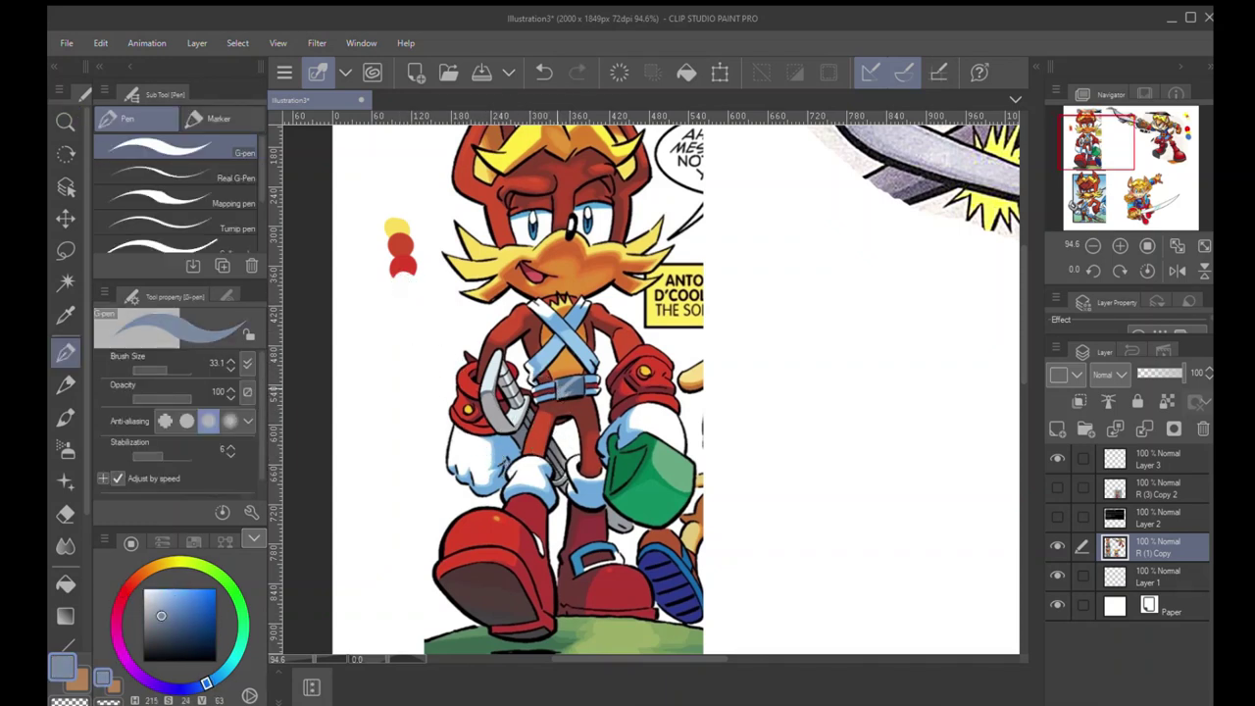
{"action": "left_click", "coordinate": [545, 392], "text": "alt"}
{"action": "left_click", "coordinate": [528, 385], "text": "alt"}
{"action": "left_click", "coordinate": [532, 386], "text": "alt"}
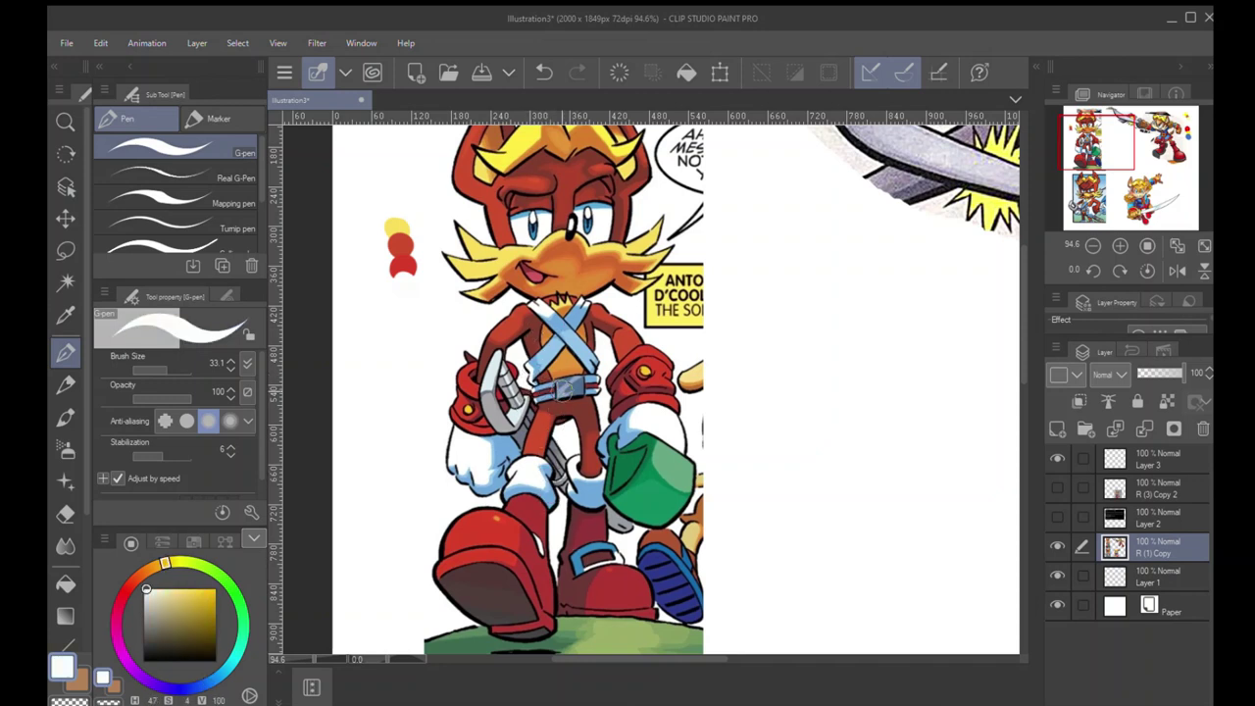
{"action": "left_click_drag", "start_coordinate": [567, 379], "coordinate": [571, 410]}
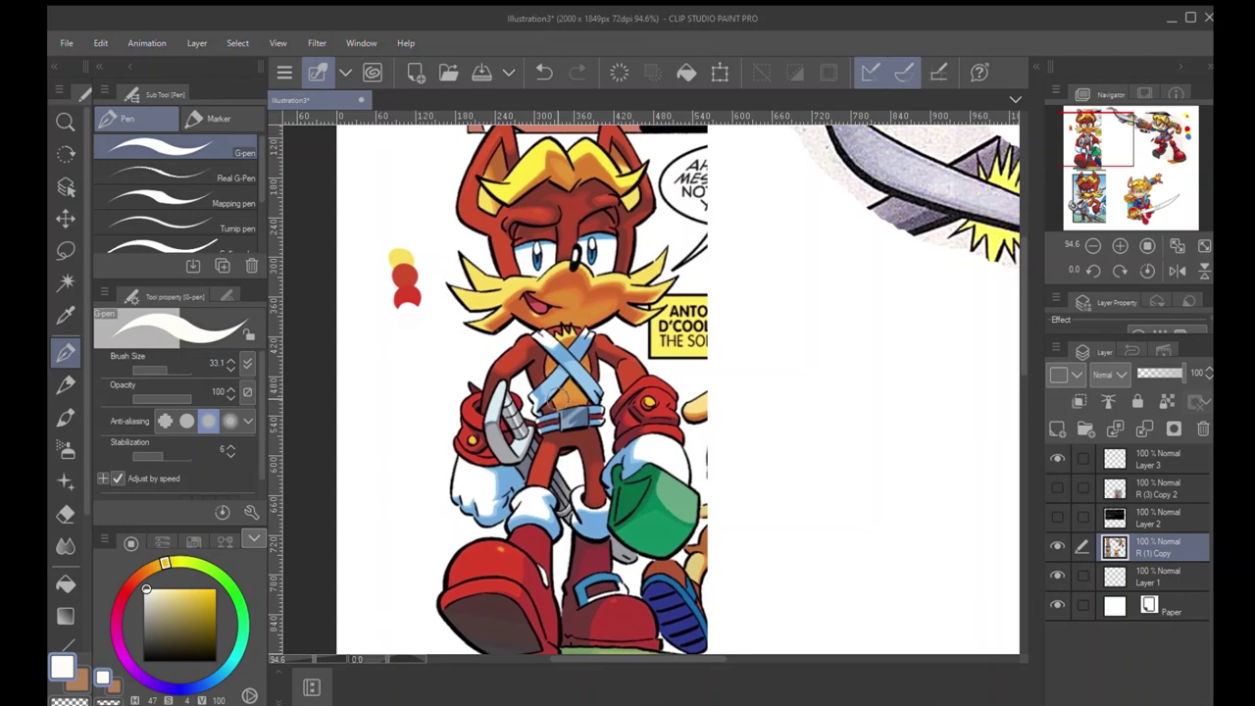
Paint sampled pale blue over the sword, belt, chest straps and boot cuff, undoing all but the strap strokes
{"action": "left_click", "coordinate": [487, 473], "text": "alt"}
{"action": "left_click", "coordinate": [495, 408], "text": "alt"}
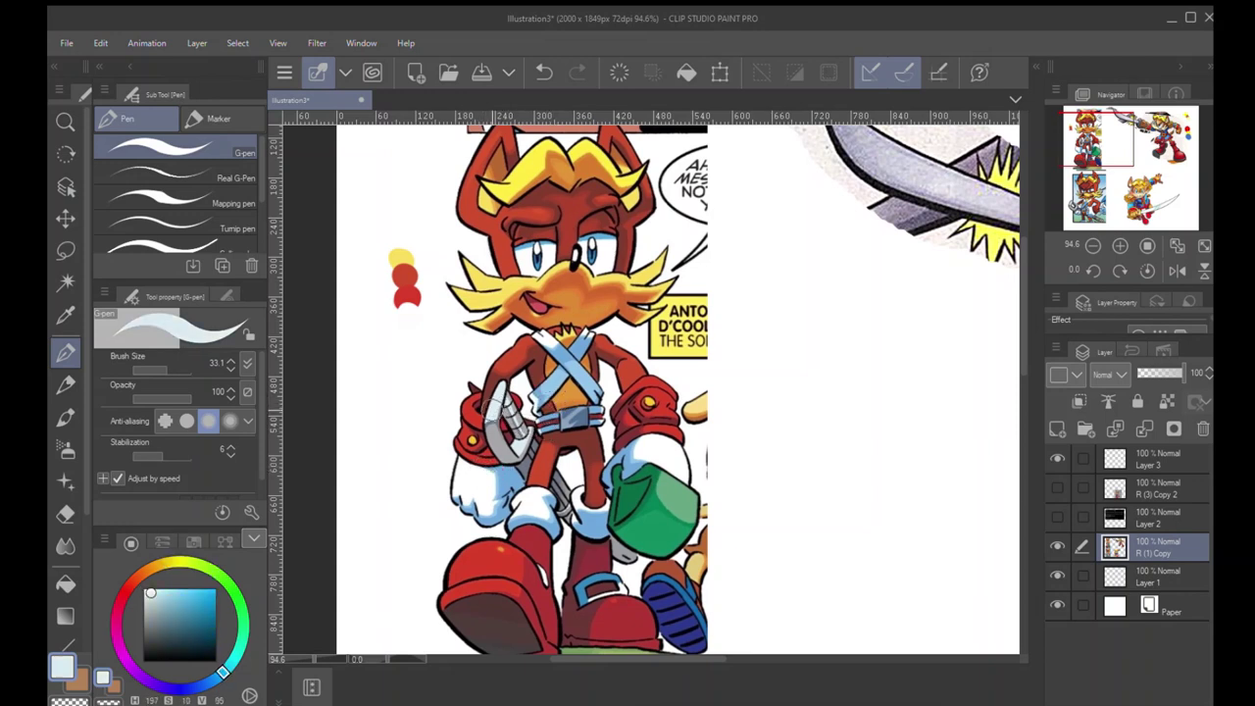
{"action": "left_click_drag", "start_coordinate": [513, 424], "coordinate": [565, 498]}
{"action": "key", "text": "ctrl+z"}
{"action": "left_click_drag", "start_coordinate": [510, 400], "coordinate": [575, 503]}
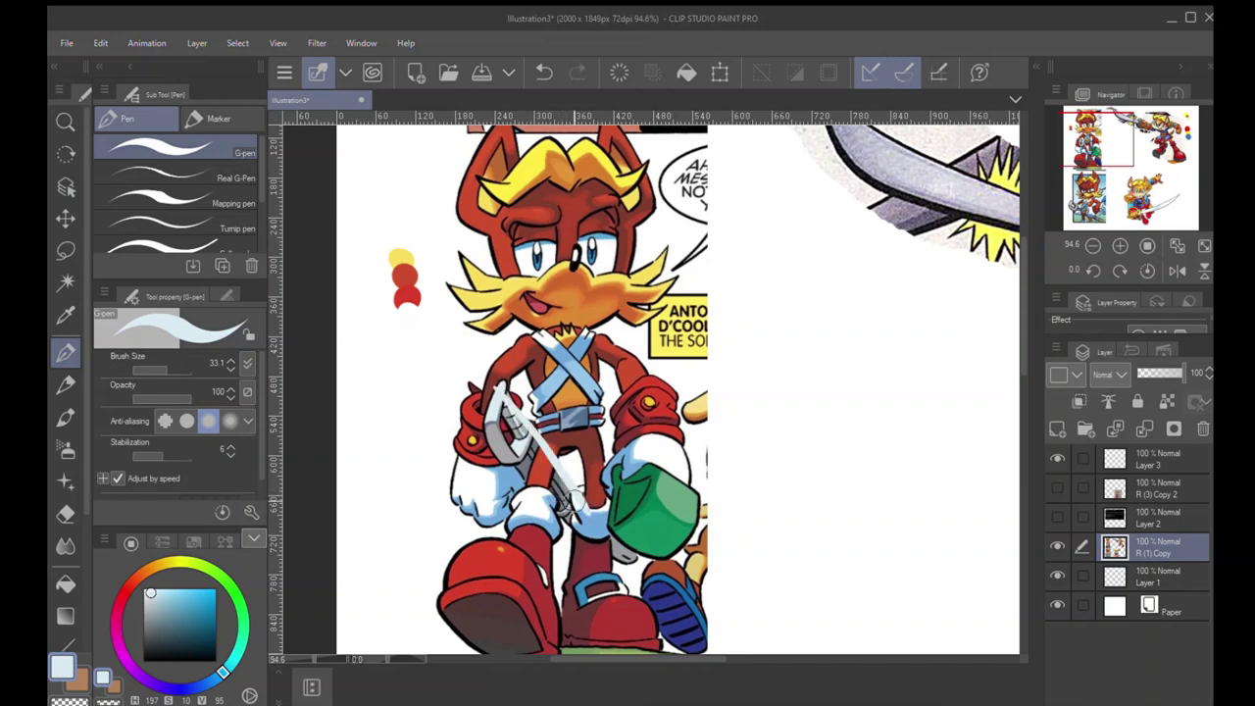
{"action": "key", "text": "ctrl+z"}
{"action": "mouse_move", "coordinate": [554, 423]}
{"action": "left_mouse_down"}
{"action": "mouse_move", "coordinate": [608, 411]}
{"action": "mouse_move", "coordinate": [589, 324]}
{"action": "mouse_move", "coordinate": [602, 414]}
{"action": "left_mouse_up"}
{"action": "key", "text": "ctrl+z"}
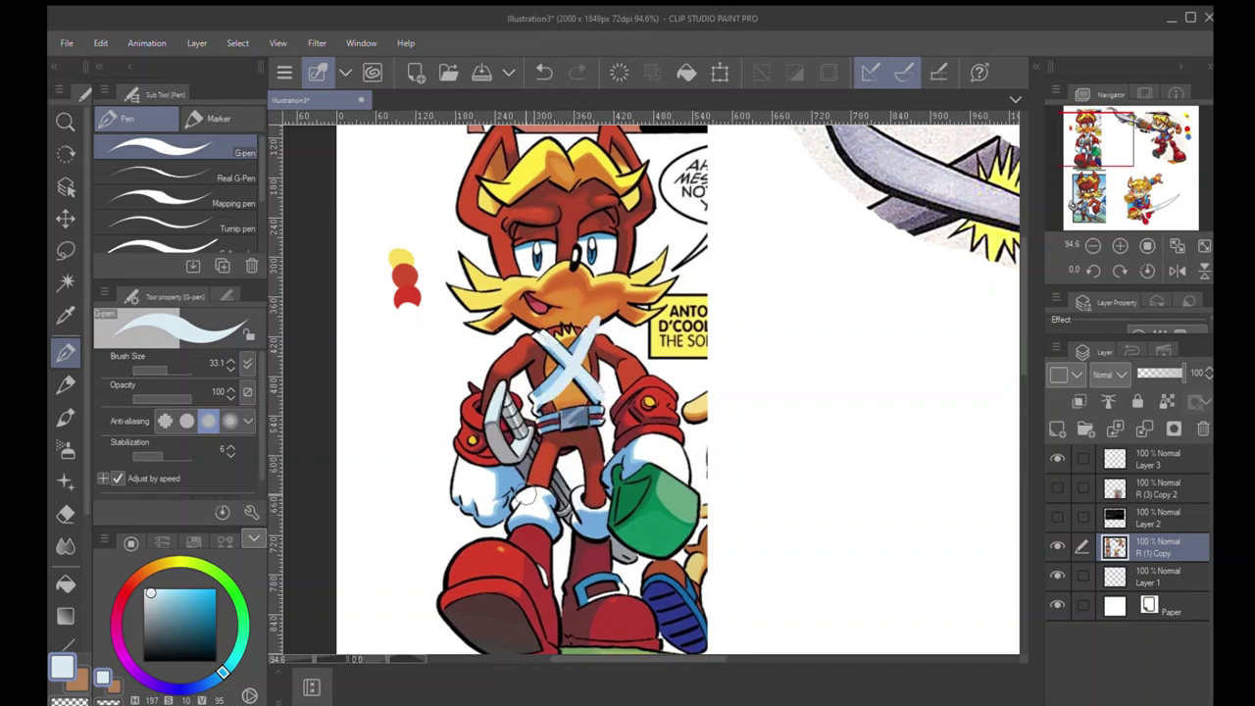
{"action": "left_click_drag", "start_coordinate": [509, 518], "coordinate": [559, 510]}
{"action": "key", "text": "ctrl+z"}
Set the pen to bright blue at brush size 37.7 and shade both white boot cuffs and the shoe buckle, undoing the strokes
{"action": "left_click_drag", "start_coordinate": [176, 601], "coordinate": [216, 588]}
{"action": "key", "text": "bracketright"}
{"action": "mouse_move", "coordinate": [514, 511]}
{"action": "left_mouse_down"}
{"action": "mouse_move", "coordinate": [536, 525]}
{"action": "mouse_move", "coordinate": [579, 493]}
{"action": "left_mouse_up"}
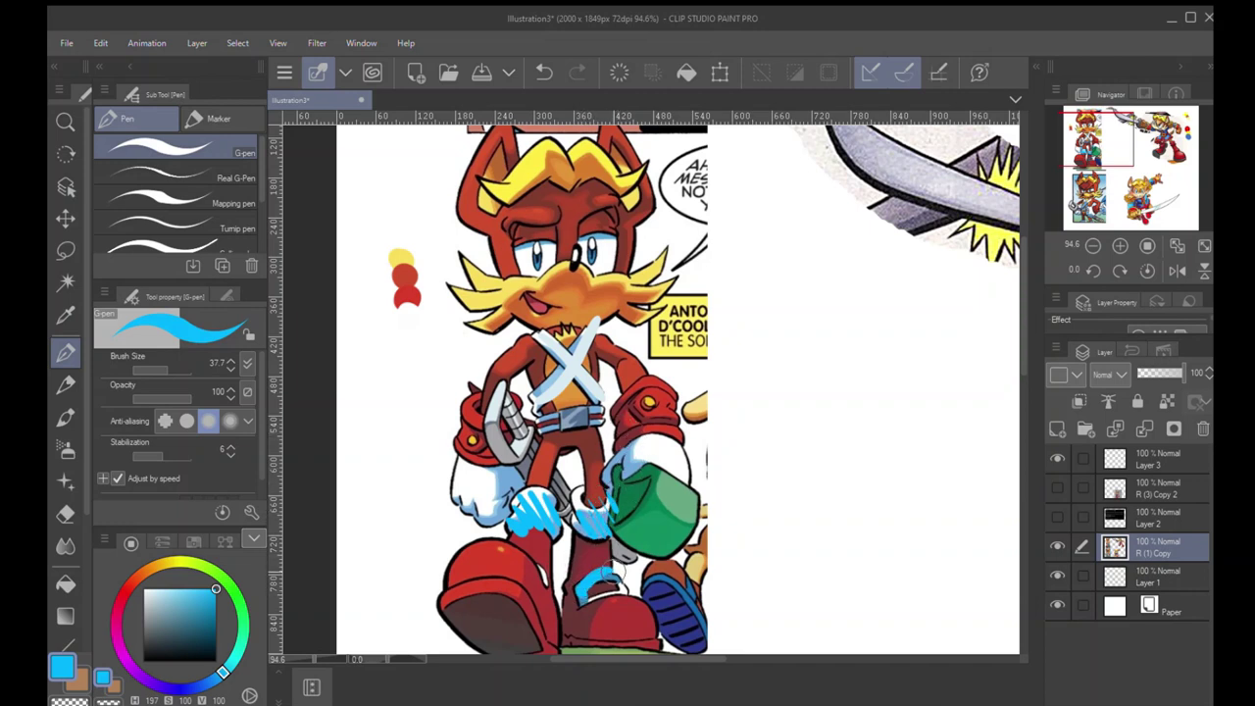
{"action": "key", "text": "ctrl+z"}
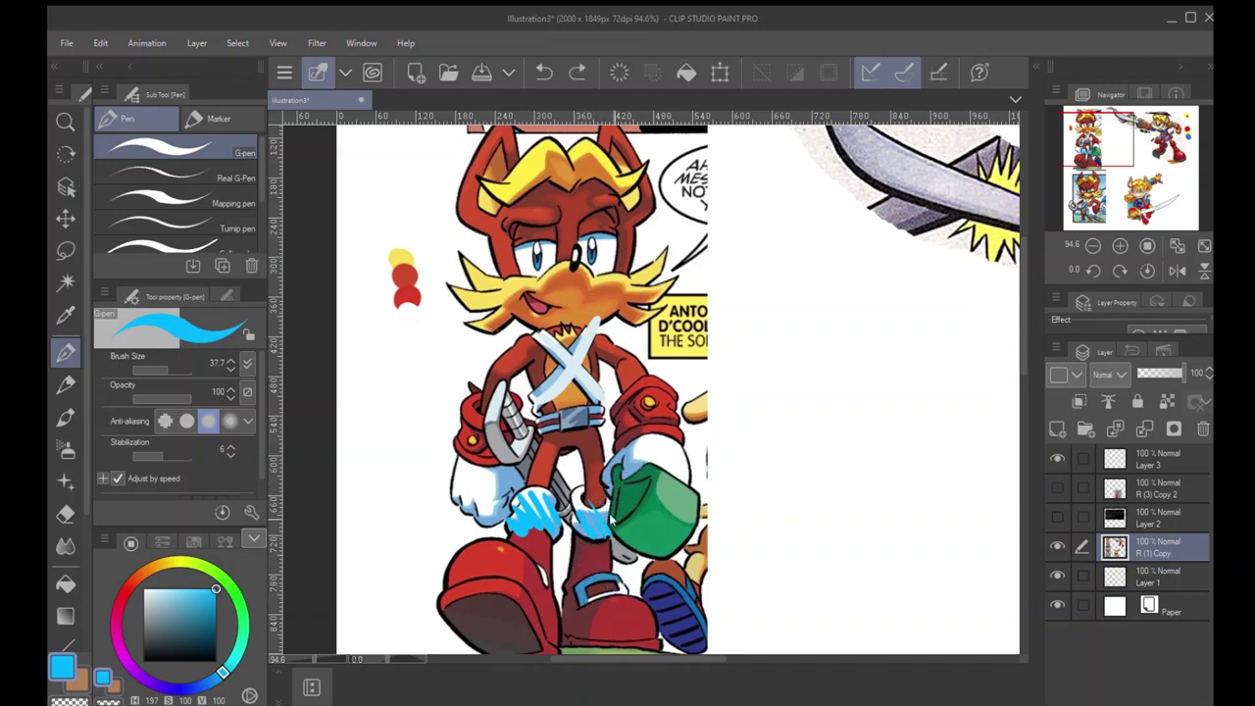
{"action": "key", "text": "ctrl+z"}
{"action": "key", "text": "ctrl+z"}
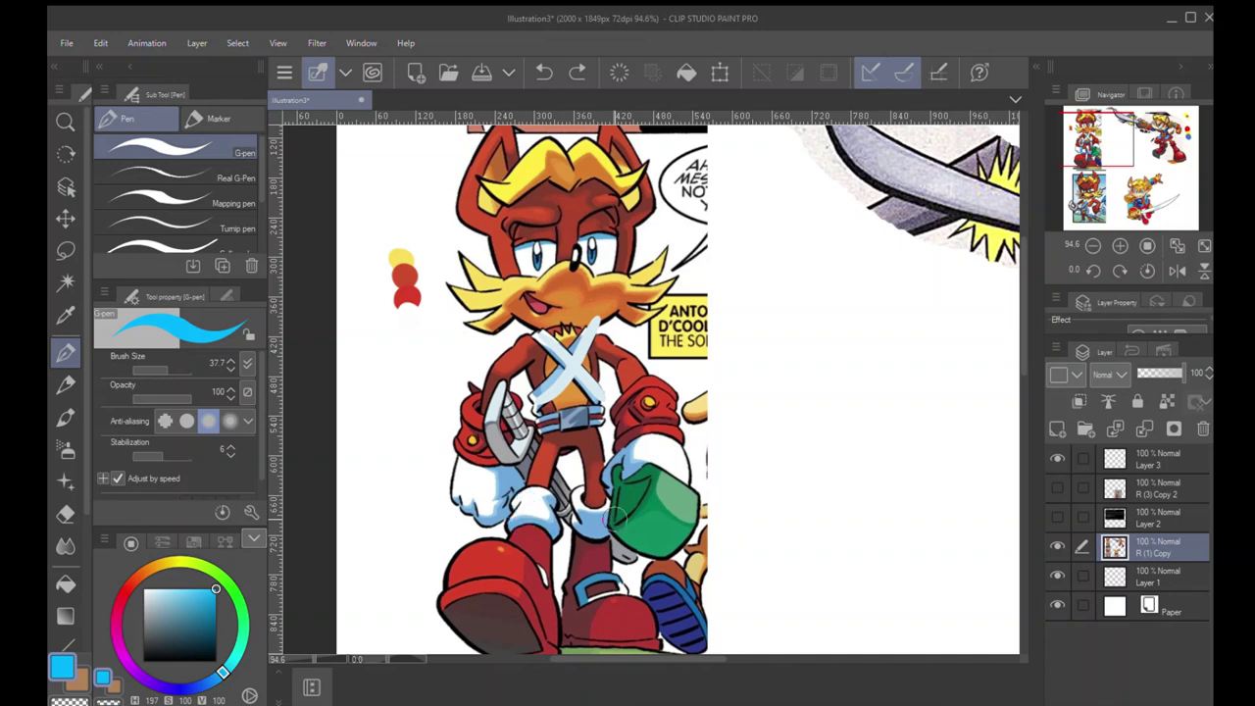
Mark the wrist cuff with a stroke and dot the glove, wrist, boot cuff and boot in blue, undoing every mark
{"action": "mouse_move", "coordinate": [616, 448]}
{"action": "left_mouse_down"}
{"action": "mouse_move", "coordinate": [618, 407]}
{"action": "mouse_move", "coordinate": [659, 382]}
{"action": "left_mouse_up"}
{"action": "key", "text": "ctrl+z"}
{"action": "left_click", "coordinate": [472, 485]}
{"action": "left_click", "coordinate": [475, 440]}
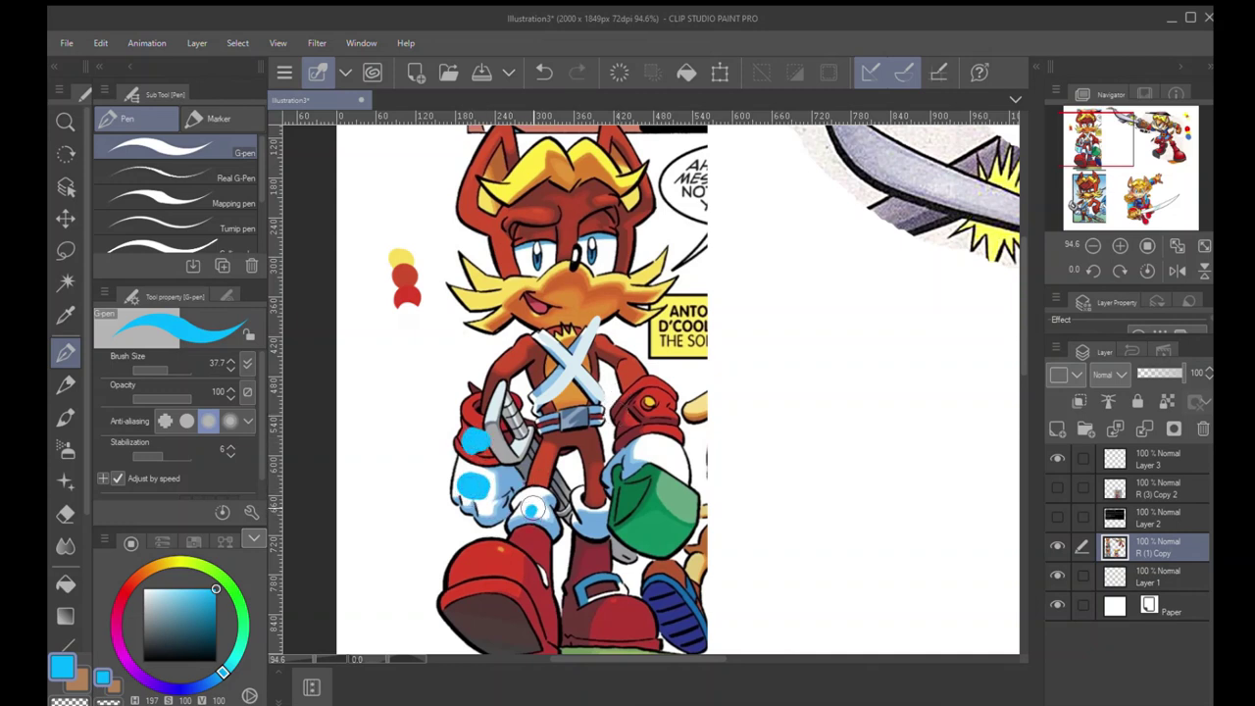
{"action": "left_click", "coordinate": [534, 505]}
{"action": "left_click", "coordinate": [511, 551]}
{"action": "key", "text": "ctrl+z"}
{"action": "key", "text": "ctrl+z"}
{"action": "key", "text": "ctrl+z"}
{"action": "key", "text": "ctrl+z"}
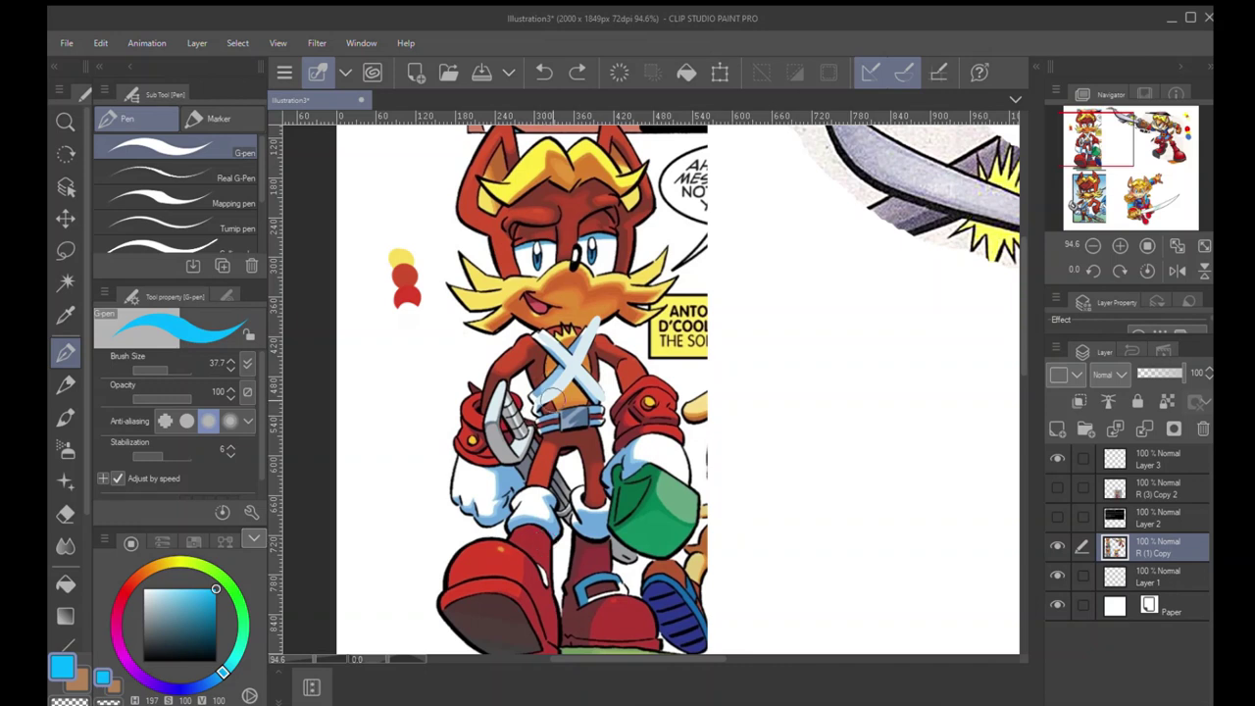
Draw a blue cross over the chest straps, a belt stroke and a wrist cuff outline, undoing each
{"action": "left_click_drag", "start_coordinate": [534, 408], "coordinate": [608, 313]}
{"action": "left_click_drag", "start_coordinate": [535, 326], "coordinate": [615, 413]}
{"action": "key", "text": "ctrl+z"}
{"action": "key", "text": "ctrl+z"}
{"action": "left_click_drag", "start_coordinate": [535, 432], "coordinate": [563, 425]}
{"action": "key", "text": "ctrl+z"}
{"action": "mouse_move", "coordinate": [635, 423]}
{"action": "left_mouse_down"}
{"action": "mouse_move", "coordinate": [649, 392]}
{"action": "mouse_move", "coordinate": [613, 415]}
{"action": "mouse_move", "coordinate": [656, 373]}
{"action": "mouse_move", "coordinate": [671, 411]}
{"action": "left_mouse_up"}
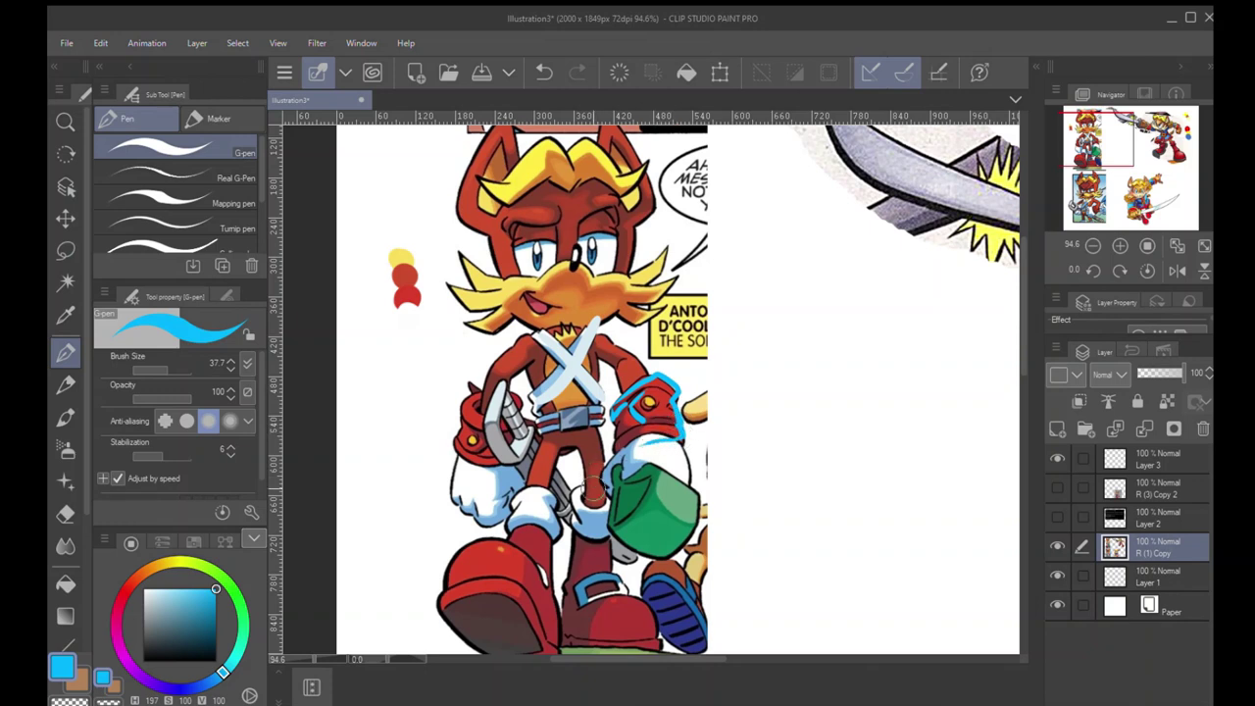
{"action": "key", "text": "ctrl+z"}
{"action": "key", "text": "ctrl+z"}
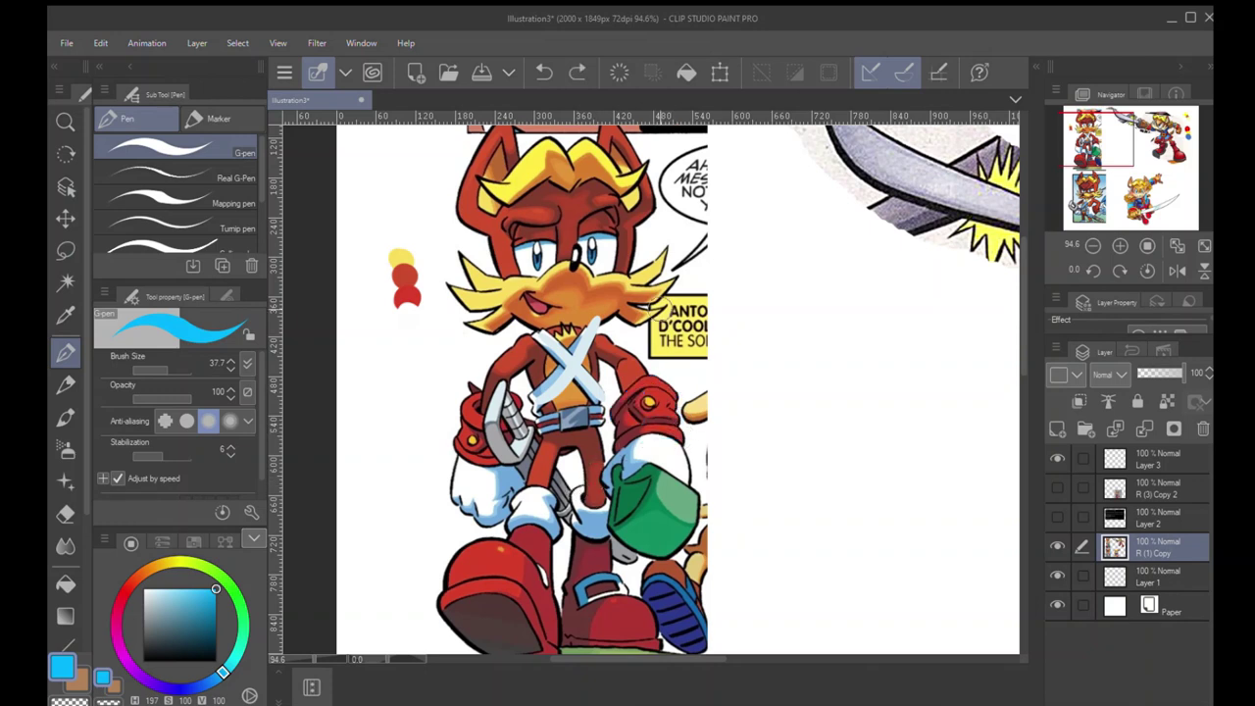
Draw trial blue strokes around the figure, undoing them along with the pale strap strokes
{"action": "left_click_drag", "start_coordinate": [610, 232], "coordinate": [620, 623]}
{"action": "key", "text": "ctrl+z"}
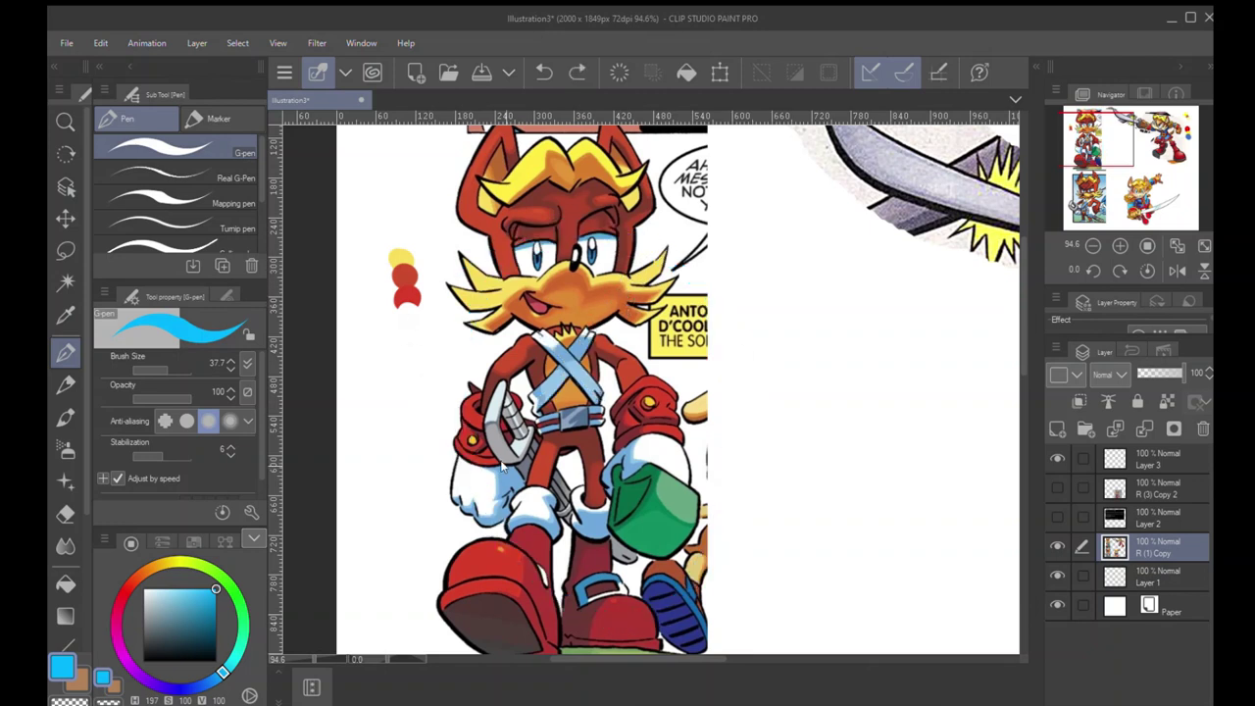
{"action": "left_click_drag", "start_coordinate": [628, 187], "coordinate": [742, 273]}
{"action": "key", "text": "ctrl+z"}
Draw a blue line along one chest strap, undo the extra neck marks, and reduce the brush size to 27.8
{"action": "left_click_drag", "start_coordinate": [530, 404], "coordinate": [595, 321]}
{"action": "mouse_move", "coordinate": [563, 416]}
{"action": "left_mouse_down"}
{"action": "mouse_move", "coordinate": [554, 343]}
{"action": "mouse_move", "coordinate": [567, 322]}
{"action": "mouse_move", "coordinate": [586, 340]}
{"action": "left_mouse_up"}
{"action": "key", "text": "ctrl+z"}
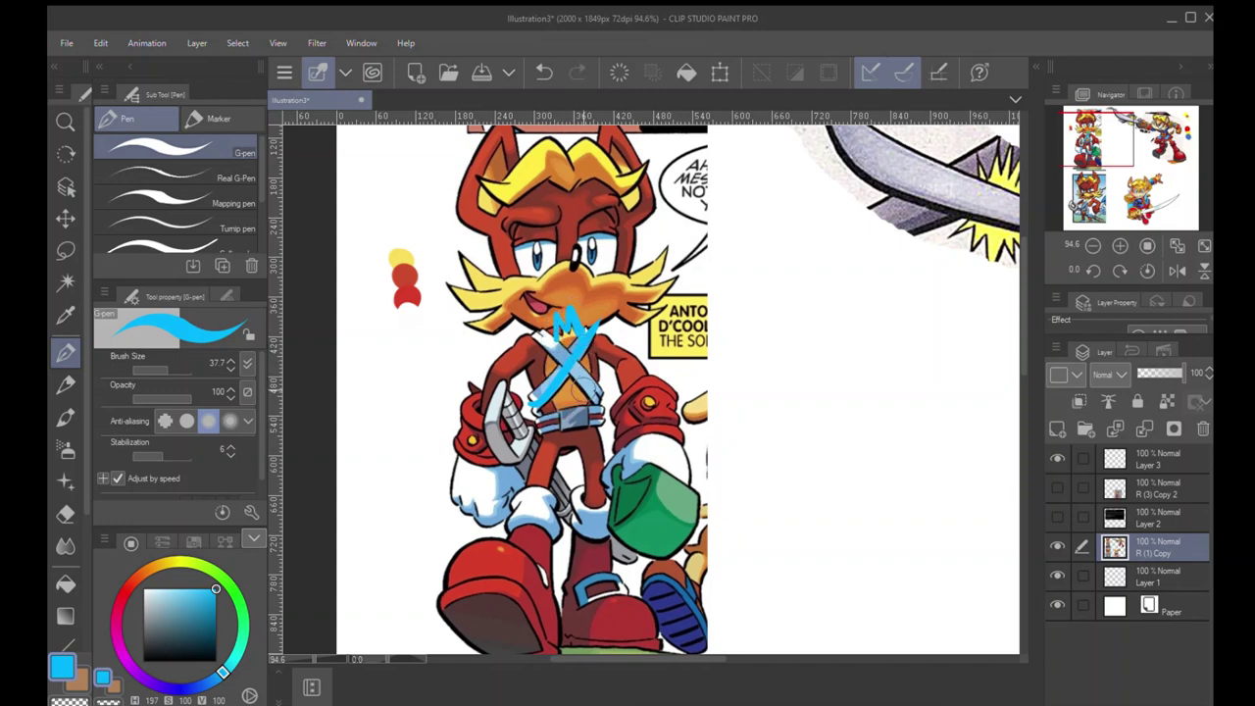
{"action": "key", "text": "ctrl+z"}
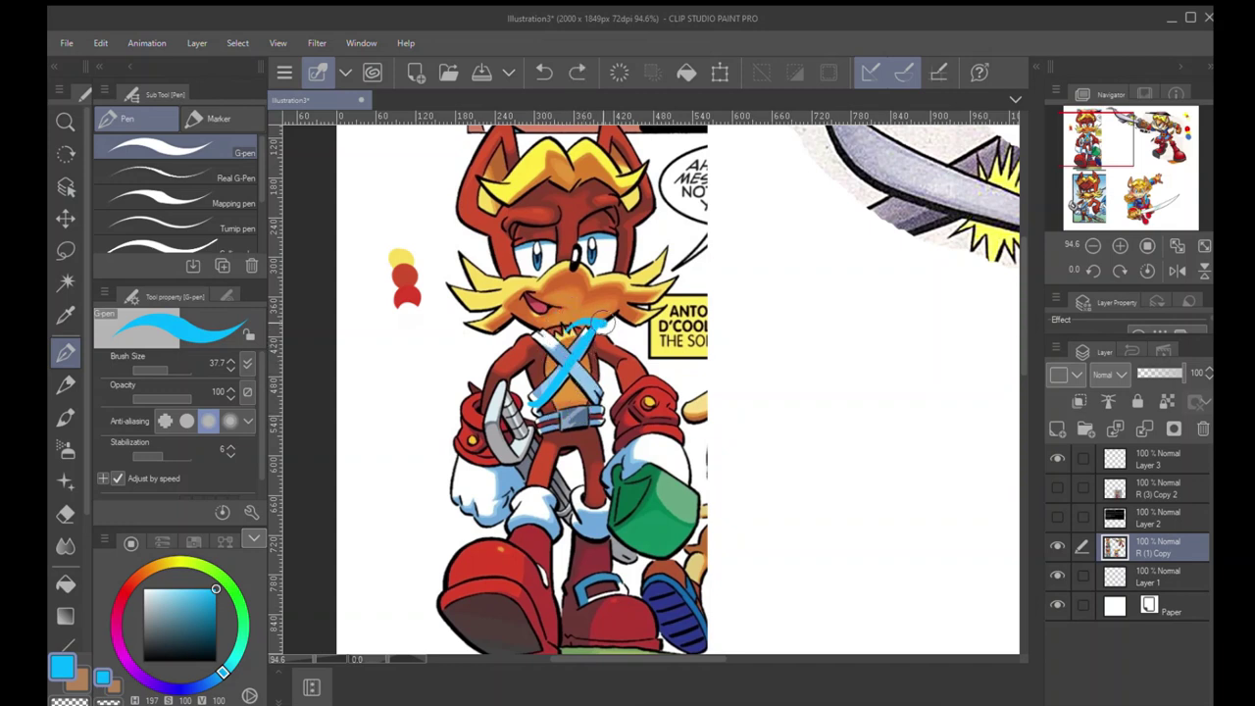
{"action": "left_click_drag", "start_coordinate": [604, 324], "coordinate": [574, 327]}
{"action": "key", "text": "ctrl+z"}
{"action": "mouse_move", "coordinate": [587, 362]}
{"action": "left_mouse_down"}
{"action": "mouse_move", "coordinate": [595, 405]}
{"action": "mouse_move", "coordinate": [555, 314]}
{"action": "left_mouse_up"}
{"action": "key", "text": "bracketleft"}
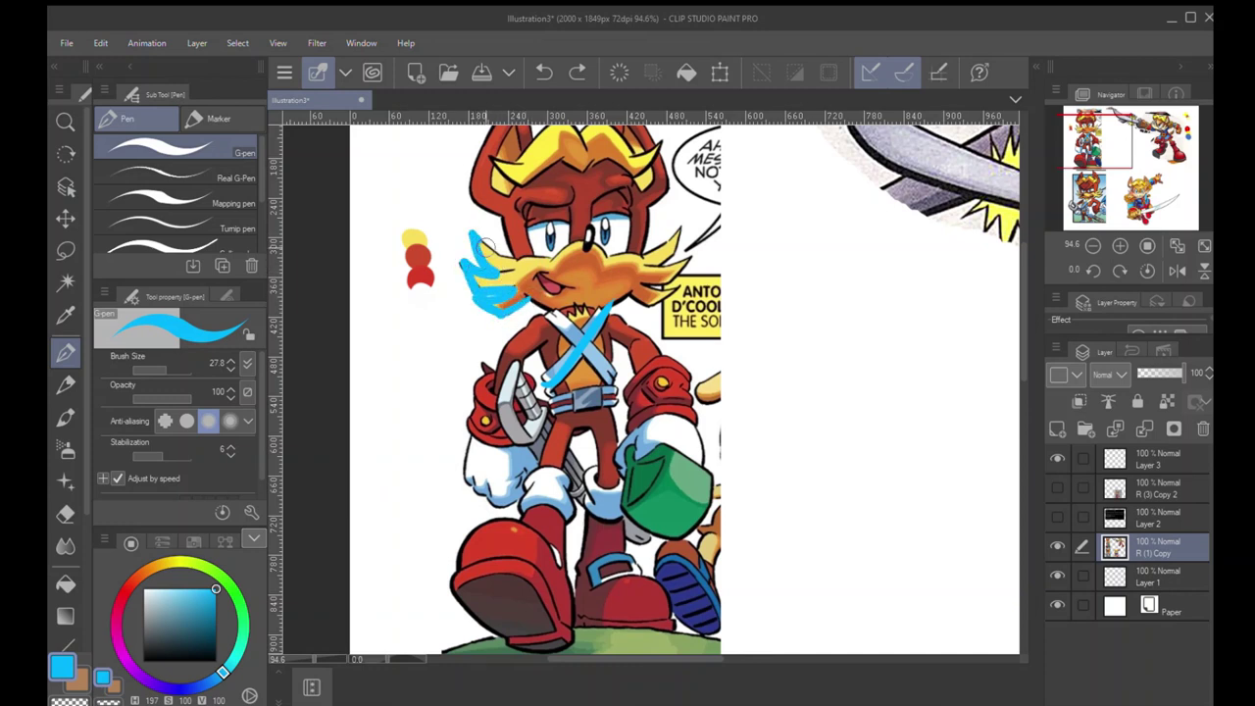
Circle the whisker tufts and draw blue arcs around both sides of the head, undoing all the marks
{"action": "mouse_move", "coordinate": [485, 211]}
{"action": "left_mouse_down"}
{"action": "mouse_move", "coordinate": [520, 345]}
{"action": "mouse_move", "coordinate": [549, 231]}
{"action": "left_mouse_up"}
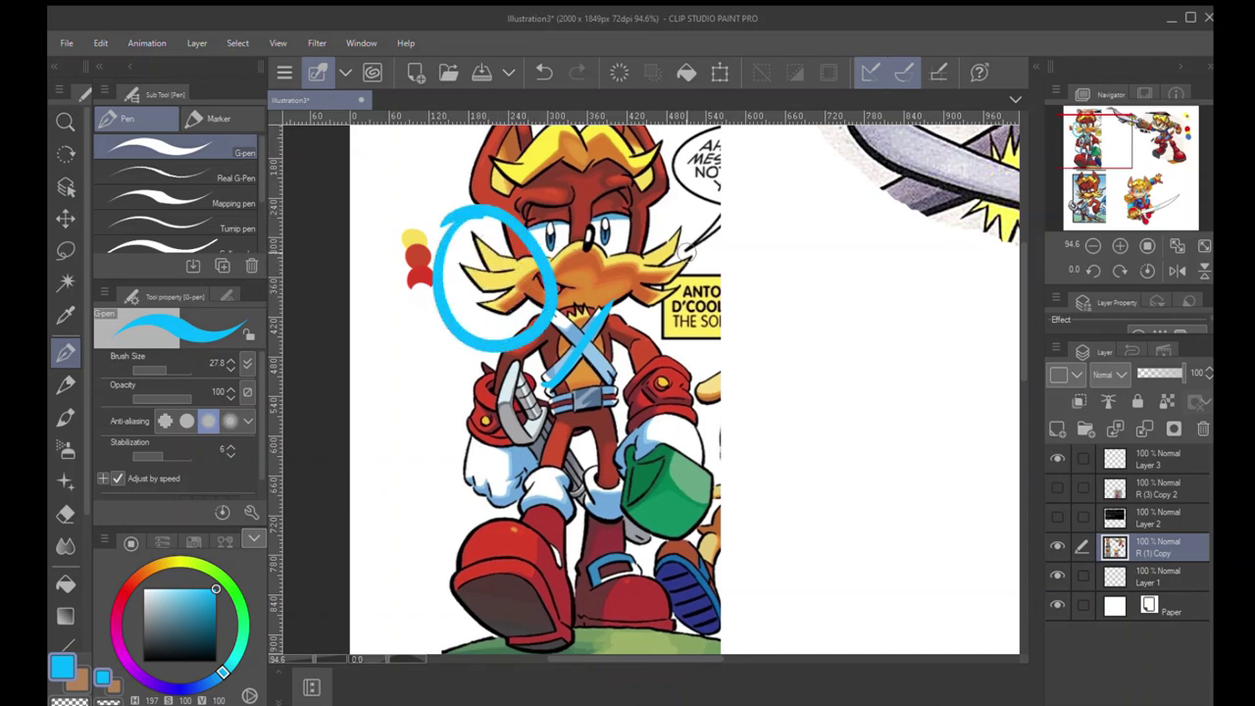
{"action": "mouse_move", "coordinate": [686, 245]}
{"action": "left_mouse_down"}
{"action": "mouse_move", "coordinate": [612, 270]}
{"action": "mouse_move", "coordinate": [631, 224]}
{"action": "mouse_move", "coordinate": [605, 310]}
{"action": "left_mouse_up"}
{"action": "key", "text": "ctrl+z"}
{"action": "key", "text": "ctrl+z"}
{"action": "left_click_drag", "start_coordinate": [539, 172], "coordinate": [534, 197]}
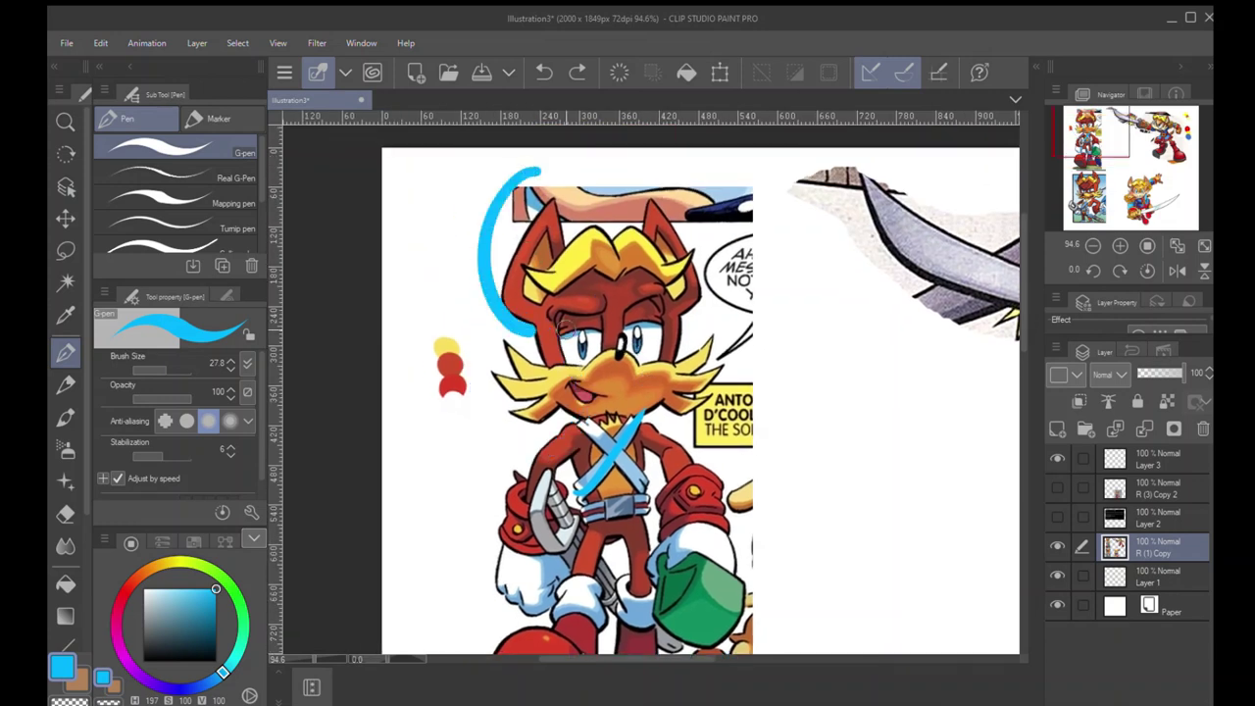
{"action": "left_click_drag", "start_coordinate": [691, 169], "coordinate": [704, 304]}
{"action": "key", "text": "ctrl+z"}
{"action": "key", "text": "ctrl+z"}
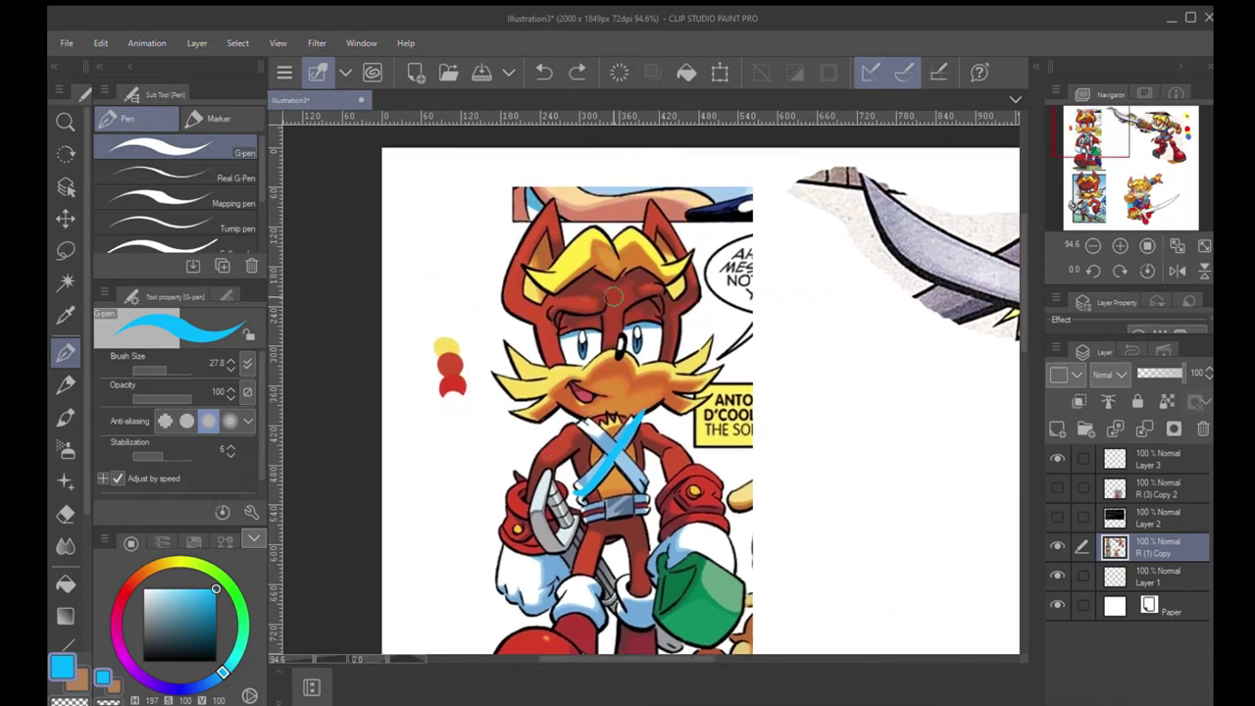
Look over the sword-swinging reference and the lunging swordsman drawing below it
{"action": "left_click_drag", "start_coordinate": [571, 443], "coordinate": [545, 367]}
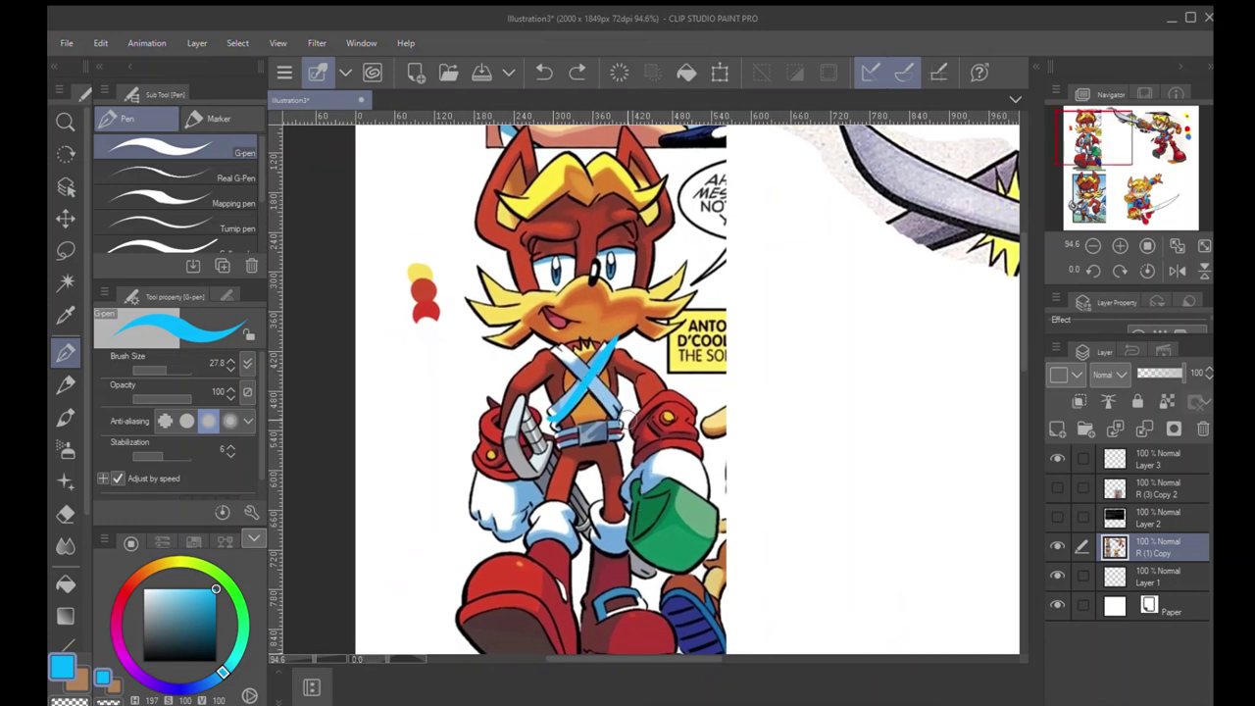
{"action": "key", "text": "ctrl+space"}
{"action": "left_click_drag", "start_coordinate": [545, 315], "coordinate": [490, 314]}
{"action": "left_click_drag", "start_coordinate": [700, 350], "coordinate": [500, 334]}
{"action": "left_click_drag", "start_coordinate": [718, 345], "coordinate": [554, 354]}
{"action": "key", "text": "p"}
{"action": "mouse_move", "coordinate": [583, 208]}
{"action": "left_mouse_down"}
{"action": "mouse_move", "coordinate": [813, 174]}
{"action": "mouse_move", "coordinate": [579, 226]}
{"action": "left_mouse_up"}
{"action": "key", "text": "ctrl+z"}
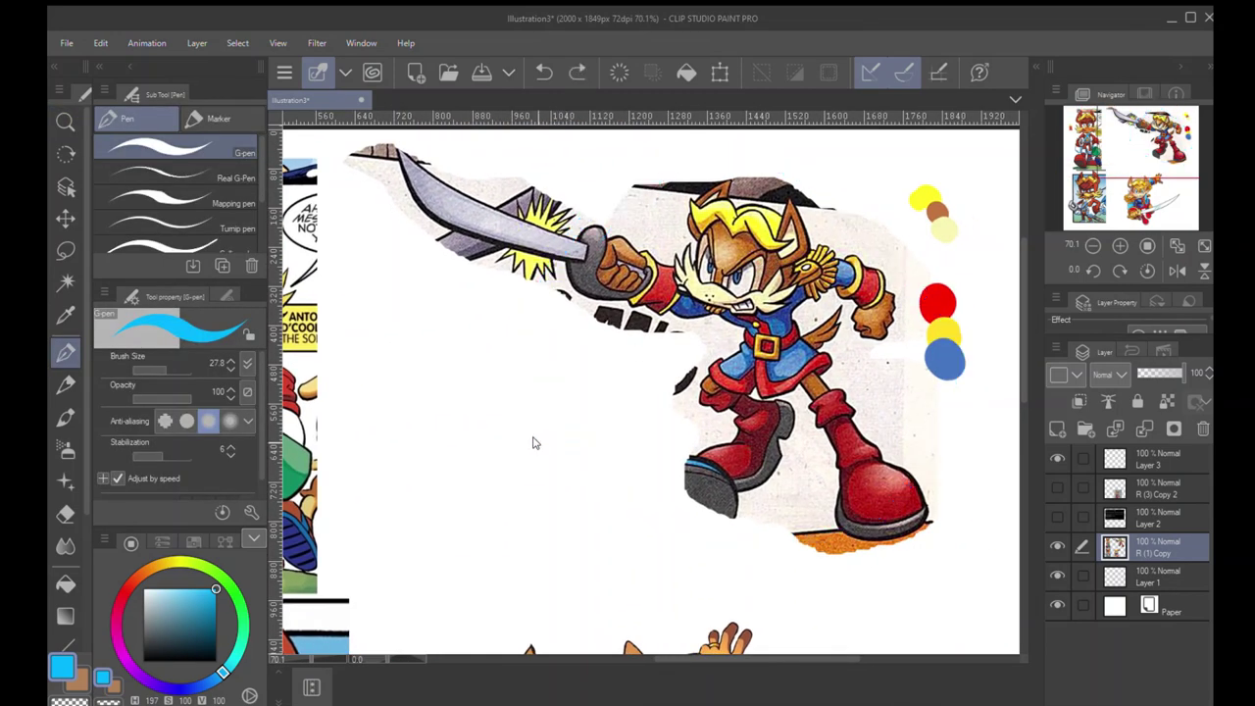
{"action": "left_click_drag", "start_coordinate": [536, 549], "coordinate": [576, 135]}
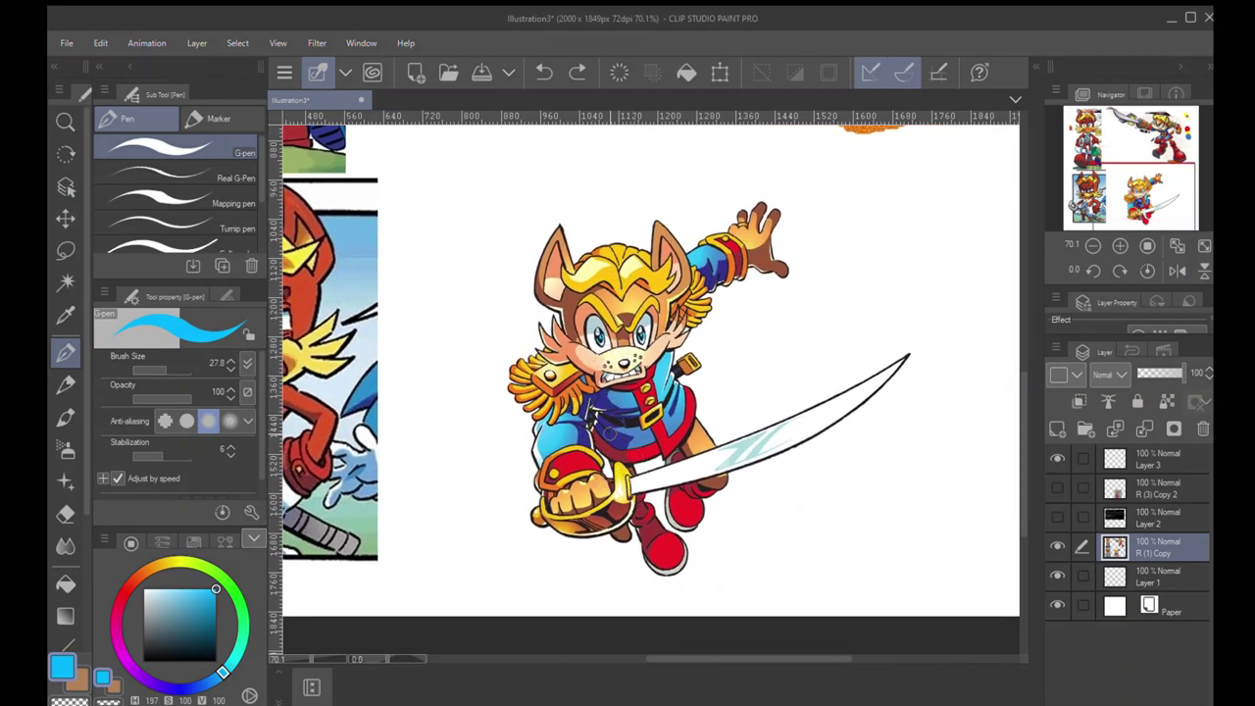
Draw blue trial strokes over the lunging swordsman's jacket, undoing each one
{"action": "mouse_move", "coordinate": [596, 422]}
{"action": "left_mouse_down"}
{"action": "mouse_move", "coordinate": [592, 453]}
{"action": "mouse_move", "coordinate": [691, 433]}
{"action": "mouse_move", "coordinate": [675, 378]}
{"action": "left_mouse_up"}
{"action": "key", "text": "ctrl+z"}
{"action": "left_click_drag", "start_coordinate": [693, 371], "coordinate": [684, 353]}
{"action": "key", "text": "ctrl+z"}
Trace the far epaulette's fringe and a curve by the near one in blue, undo these marks, and set brush size to 32.8
{"action": "left_click_drag", "start_coordinate": [679, 320], "coordinate": [707, 320]}
{"action": "left_click_drag", "start_coordinate": [683, 308], "coordinate": [724, 297]}
{"action": "left_click_drag", "start_coordinate": [681, 282], "coordinate": [711, 283]}
{"action": "left_click_drag", "start_coordinate": [517, 410], "coordinate": [472, 323]}
{"action": "key", "text": "ctrl+z"}
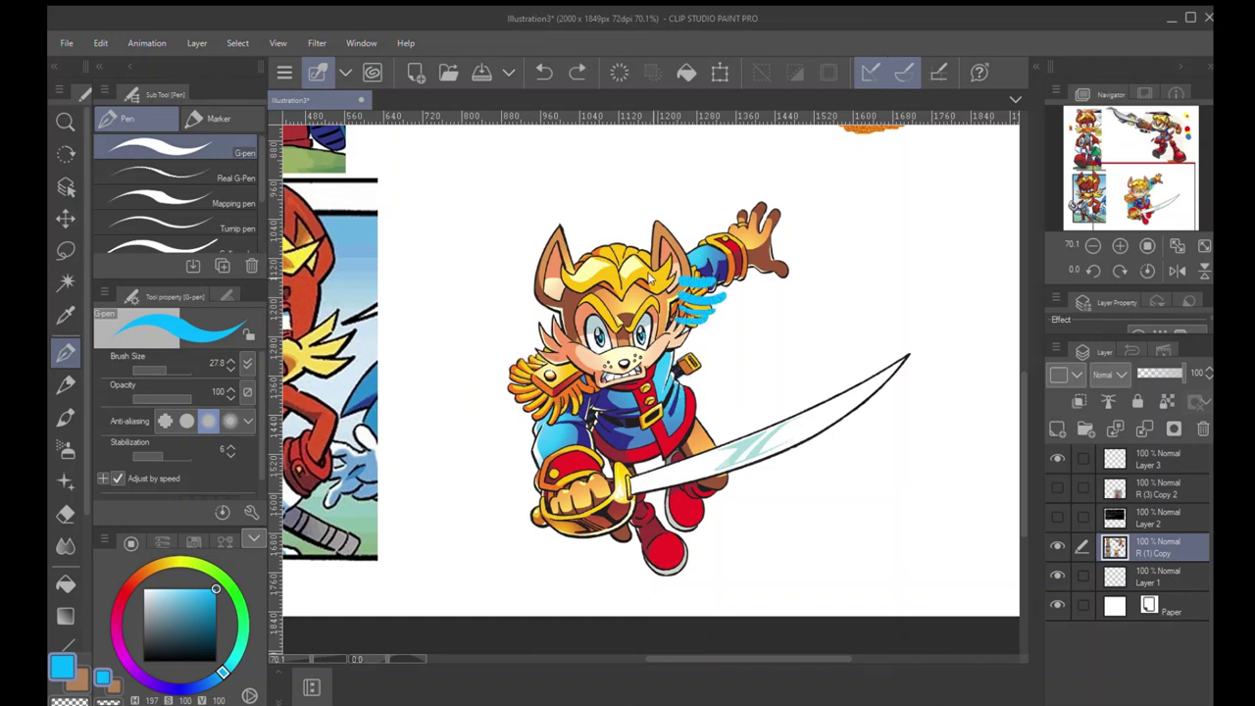
{"action": "key", "text": "ctrl+z"}
{"action": "key", "text": "ctrl+z"}
{"action": "key", "text": "ctrl+z"}
{"action": "key", "text": "ctrl+z"}
{"action": "key", "text": "]"}
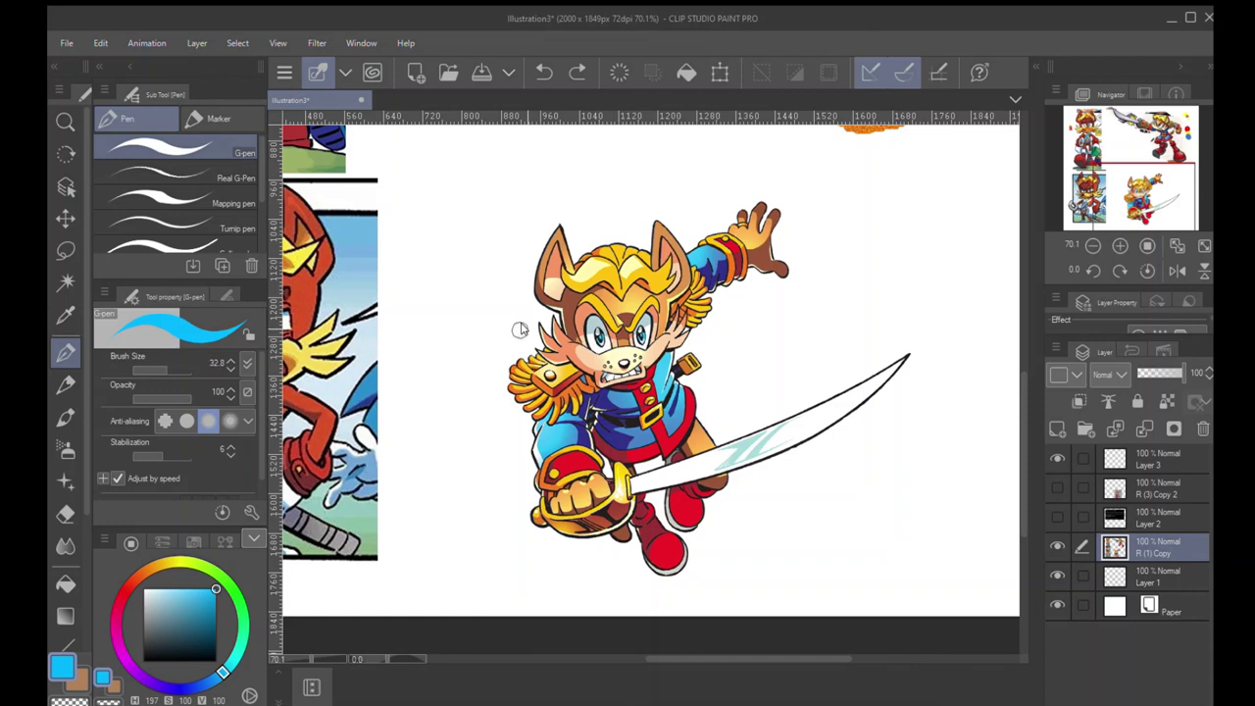
Sketch a spiky-haired cartoon head and the start of its body in blue beside the lunging swordsman, undoing the last stroke
{"action": "mouse_move", "coordinate": [432, 274]}
{"action": "left_mouse_down"}
{"action": "mouse_move", "coordinate": [484, 259]}
{"action": "mouse_move", "coordinate": [432, 275]}
{"action": "mouse_move", "coordinate": [430, 254]}
{"action": "mouse_move", "coordinate": [452, 357]}
{"action": "mouse_move", "coordinate": [420, 343]}
{"action": "mouse_move", "coordinate": [477, 309]}
{"action": "mouse_move", "coordinate": [433, 366]}
{"action": "mouse_move", "coordinate": [428, 327]}
{"action": "mouse_move", "coordinate": [460, 309]}
{"action": "mouse_move", "coordinate": [424, 320]}
{"action": "mouse_move", "coordinate": [458, 266]}
{"action": "mouse_move", "coordinate": [473, 300]}
{"action": "left_mouse_up"}
{"action": "mouse_move", "coordinate": [428, 319]}
{"action": "left_mouse_down"}
{"action": "mouse_move", "coordinate": [400, 287]}
{"action": "mouse_move", "coordinate": [392, 302]}
{"action": "mouse_move", "coordinate": [408, 249]}
{"action": "mouse_move", "coordinate": [490, 233]}
{"action": "left_mouse_up"}
{"action": "mouse_move", "coordinate": [391, 266]}
{"action": "left_mouse_down"}
{"action": "mouse_move", "coordinate": [537, 201]}
{"action": "mouse_move", "coordinate": [502, 254]}
{"action": "mouse_move", "coordinate": [561, 232]}
{"action": "mouse_move", "coordinate": [522, 306]}
{"action": "mouse_move", "coordinate": [505, 355]}
{"action": "left_mouse_up"}
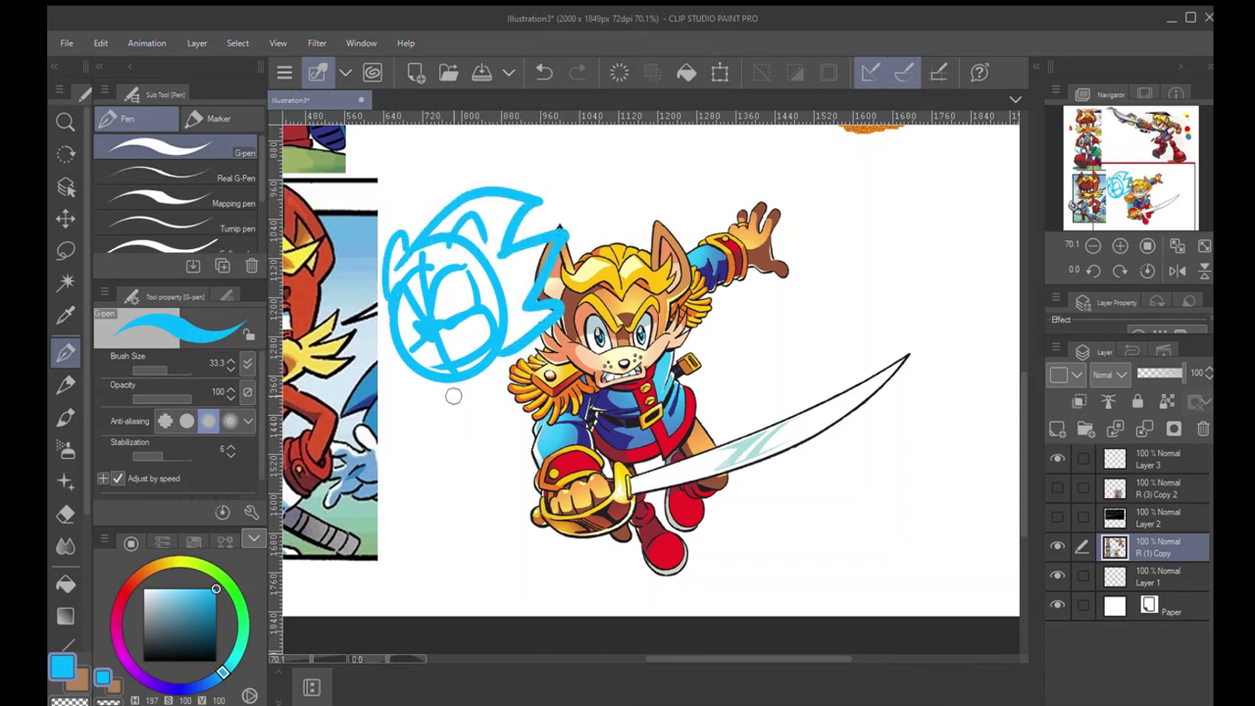
{"action": "mouse_move", "coordinate": [447, 392]}
{"action": "left_mouse_down"}
{"action": "mouse_move", "coordinate": [496, 381]}
{"action": "mouse_move", "coordinate": [487, 408]}
{"action": "mouse_move", "coordinate": [395, 393]}
{"action": "mouse_move", "coordinate": [371, 328]}
{"action": "left_mouse_up"}
{"action": "mouse_move", "coordinate": [371, 328]}
{"action": "left_mouse_down"}
{"action": "mouse_move", "coordinate": [386, 412]}
{"action": "mouse_move", "coordinate": [426, 434]}
{"action": "mouse_move", "coordinate": [522, 435]}
{"action": "left_mouse_up"}
{"action": "key", "text": "ctrl+z"}
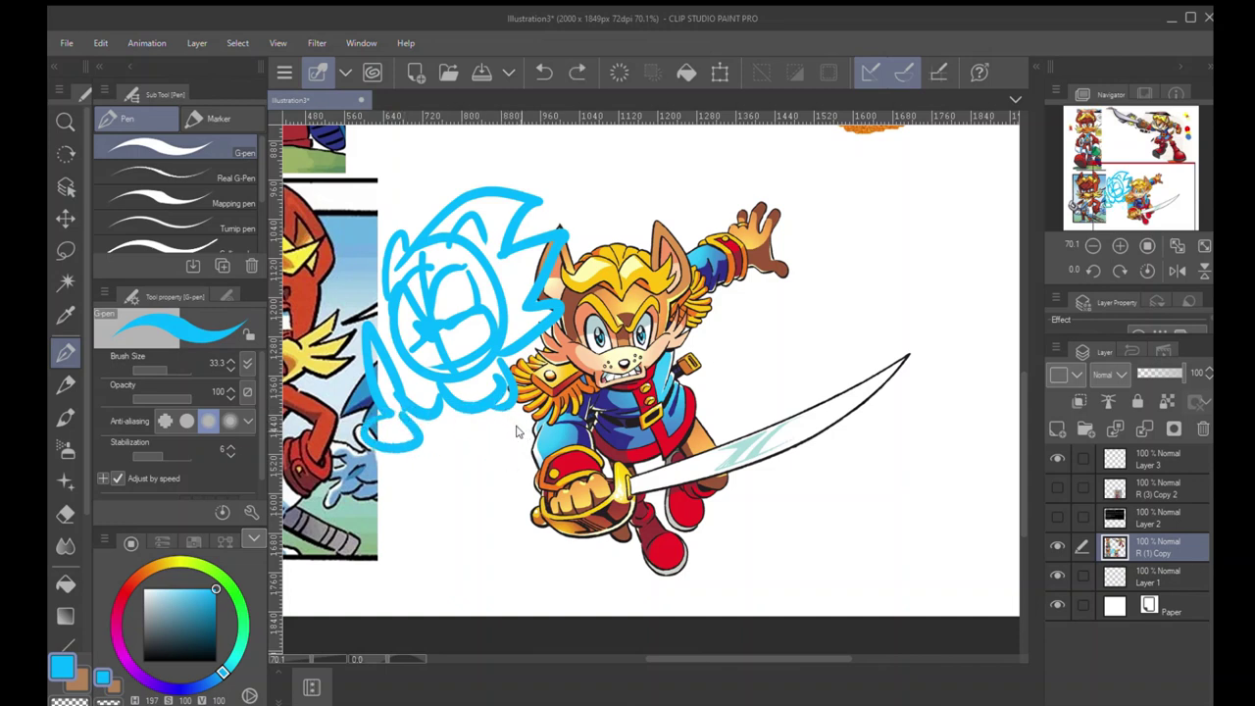
Clear a lassoed area covering the blue sketch and lunging swordsman, and undo both that deletion and all the sketch strokes
{"action": "key", "text": "m"}
{"action": "mouse_move", "coordinate": [392, 498]}
{"action": "left_mouse_down"}
{"action": "mouse_move", "coordinate": [340, 232]}
{"action": "mouse_move", "coordinate": [549, 539]}
{"action": "mouse_move", "coordinate": [495, 547]}
{"action": "left_mouse_up"}
{"action": "key", "text": "Delete"}
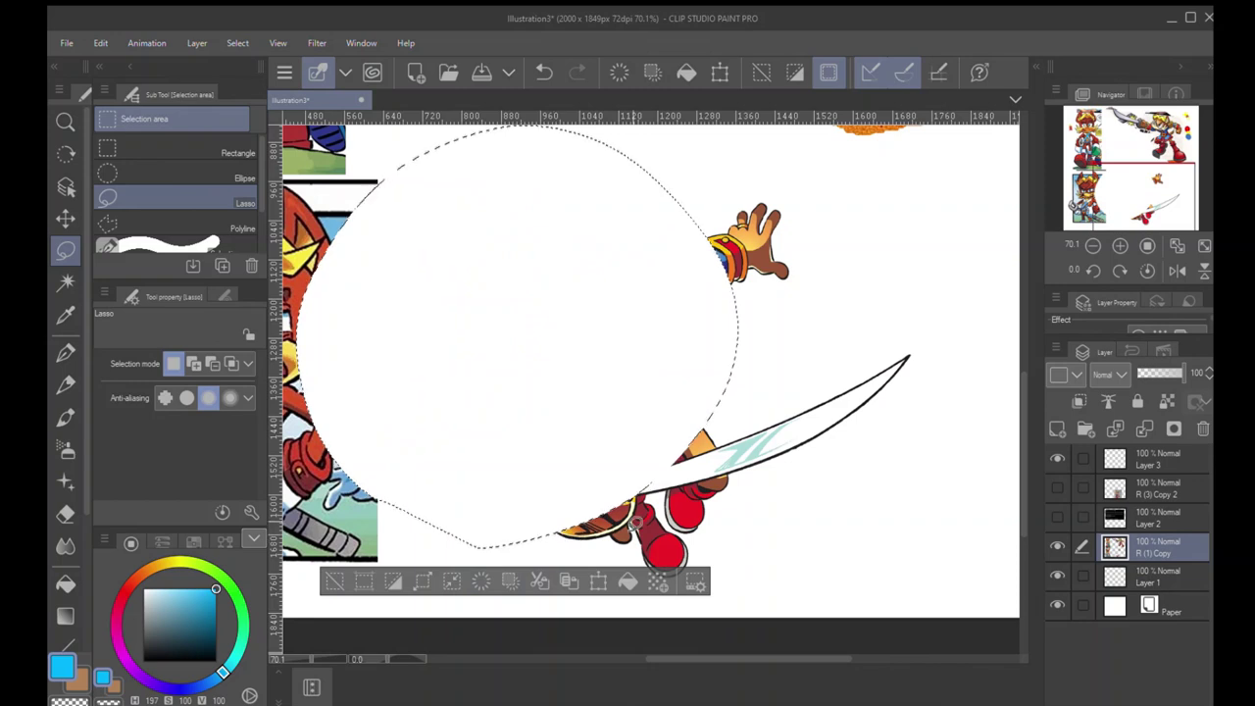
{"action": "key", "text": "ctrl+z"}
{"action": "key", "text": "ctrl+z"}
{"action": "key", "text": "ctrl+z"}
{"action": "key", "text": "ctrl+z"}
{"action": "key", "text": "ctrl+z"}
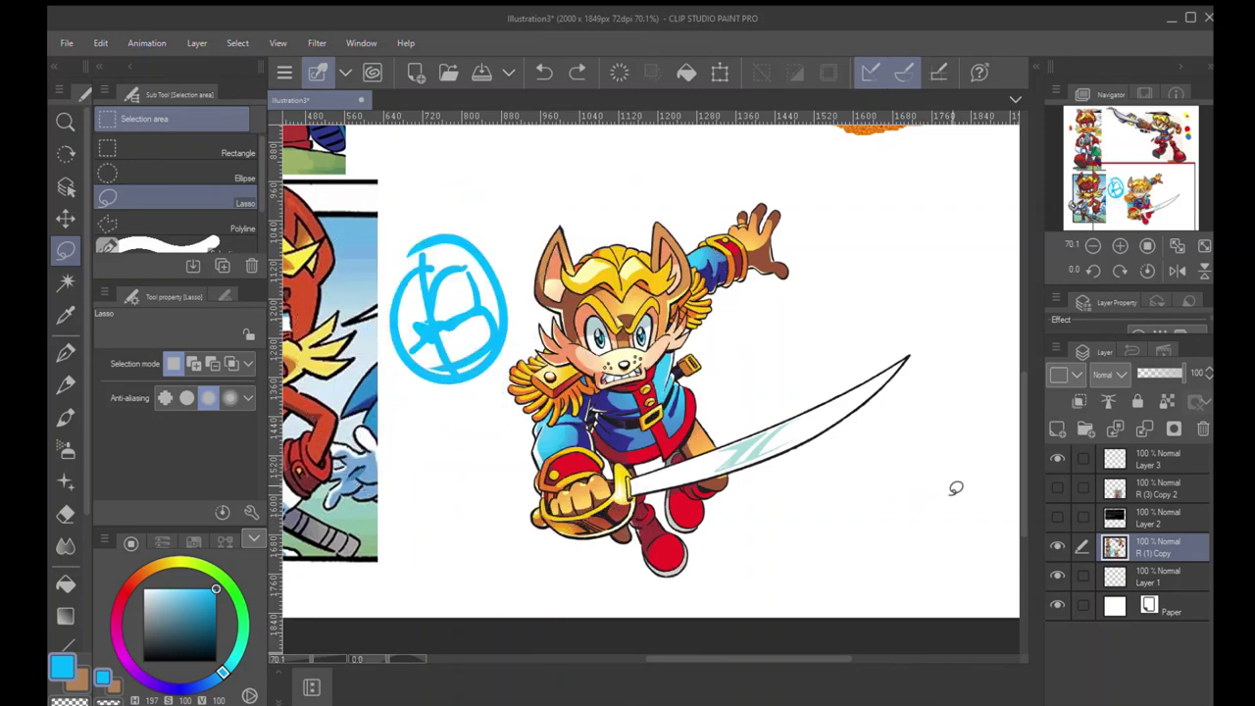
{"action": "key", "text": "ctrl+z"}
{"action": "key", "text": "ctrl+z"}
{"action": "key", "text": "ctrl+z"}
{"action": "key", "text": "ctrl+z"}
{"action": "key", "text": "ctrl+z"}
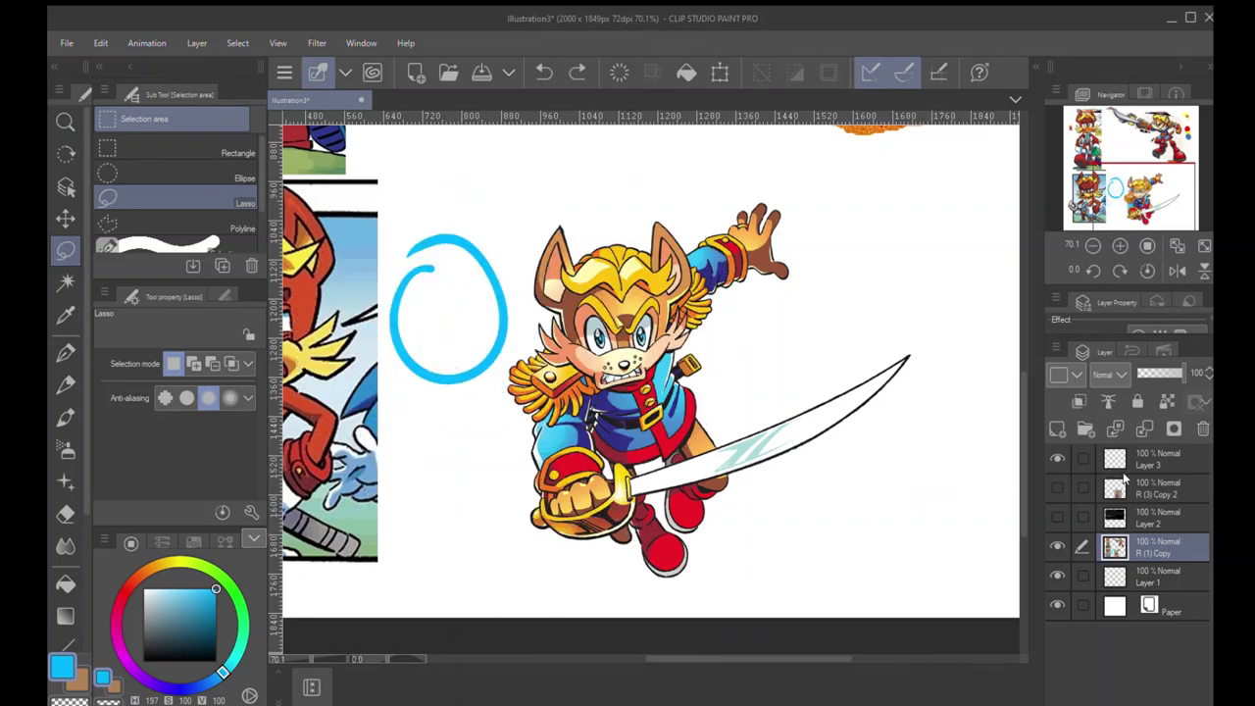
{"action": "key", "text": "ctrl+z"}
Make Layer 3 the active layer and switch to the G-pen with both lower reference drawings in view
{"action": "left_click", "coordinate": [1133, 458]}
{"action": "mouse_move", "coordinate": [482, 477]}
{"action": "left_mouse_down"}
{"action": "mouse_move", "coordinate": [680, 489]}
{"action": "mouse_move", "coordinate": [661, 504]}
{"action": "left_mouse_up"}
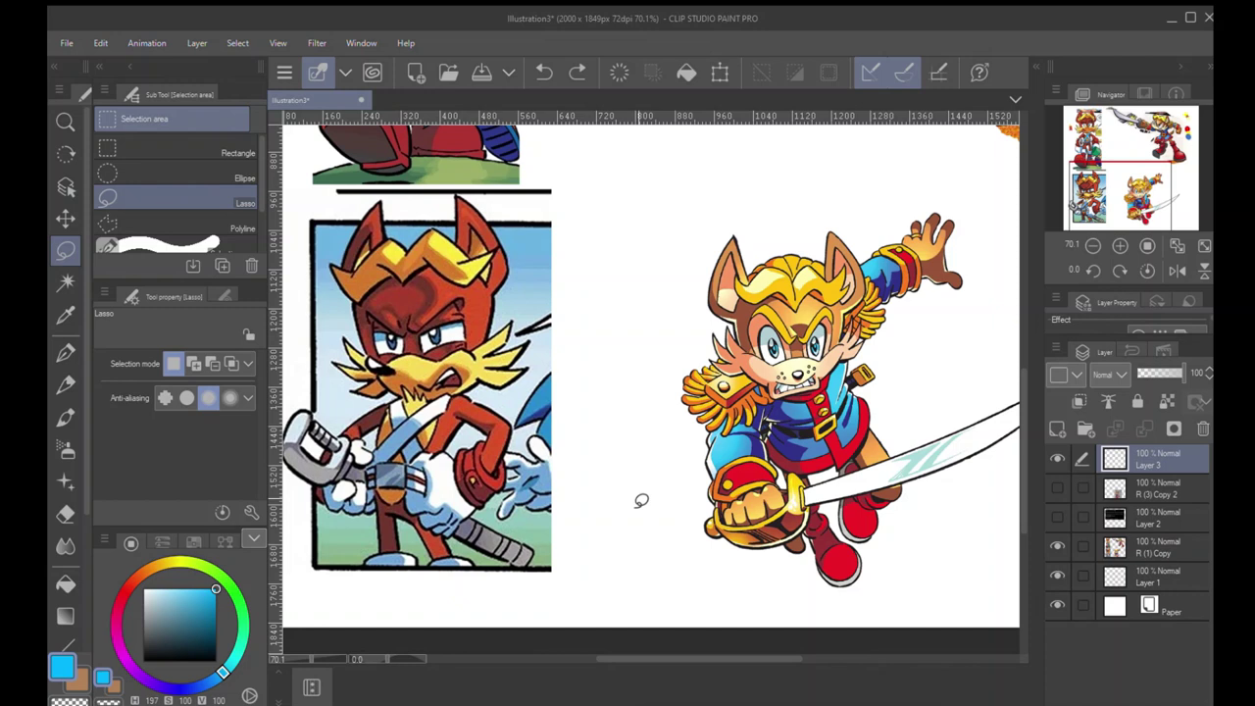
{"action": "key", "text": "p"}
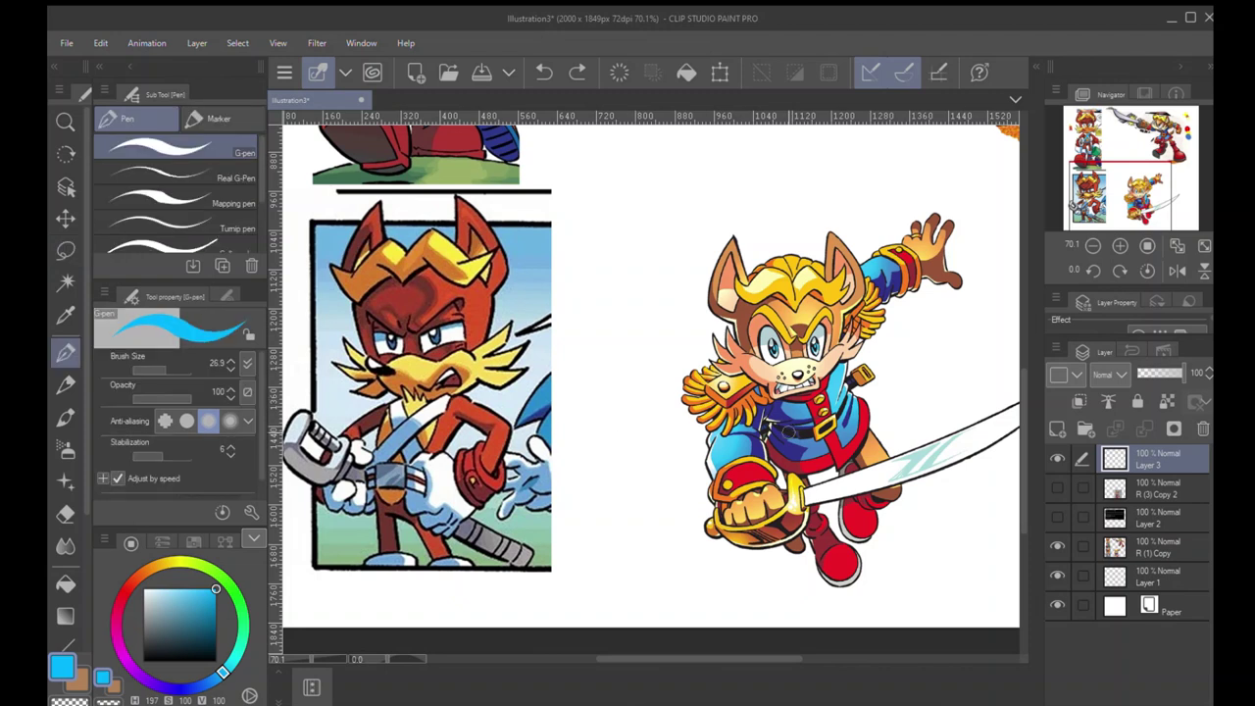
Mark and circle the lunging swordsman and the framed comic panel beside him in blue, undoing every mark
{"action": "mouse_move", "coordinate": [835, 360]}
{"action": "left_mouse_down"}
{"action": "mouse_move", "coordinate": [885, 372]}
{"action": "mouse_move", "coordinate": [757, 400]}
{"action": "left_mouse_up"}
{"action": "key", "text": "ctrl+z"}
{"action": "mouse_move", "coordinate": [833, 217]}
{"action": "left_mouse_down"}
{"action": "mouse_move", "coordinate": [628, 429]}
{"action": "mouse_move", "coordinate": [885, 255]}
{"action": "left_mouse_up"}
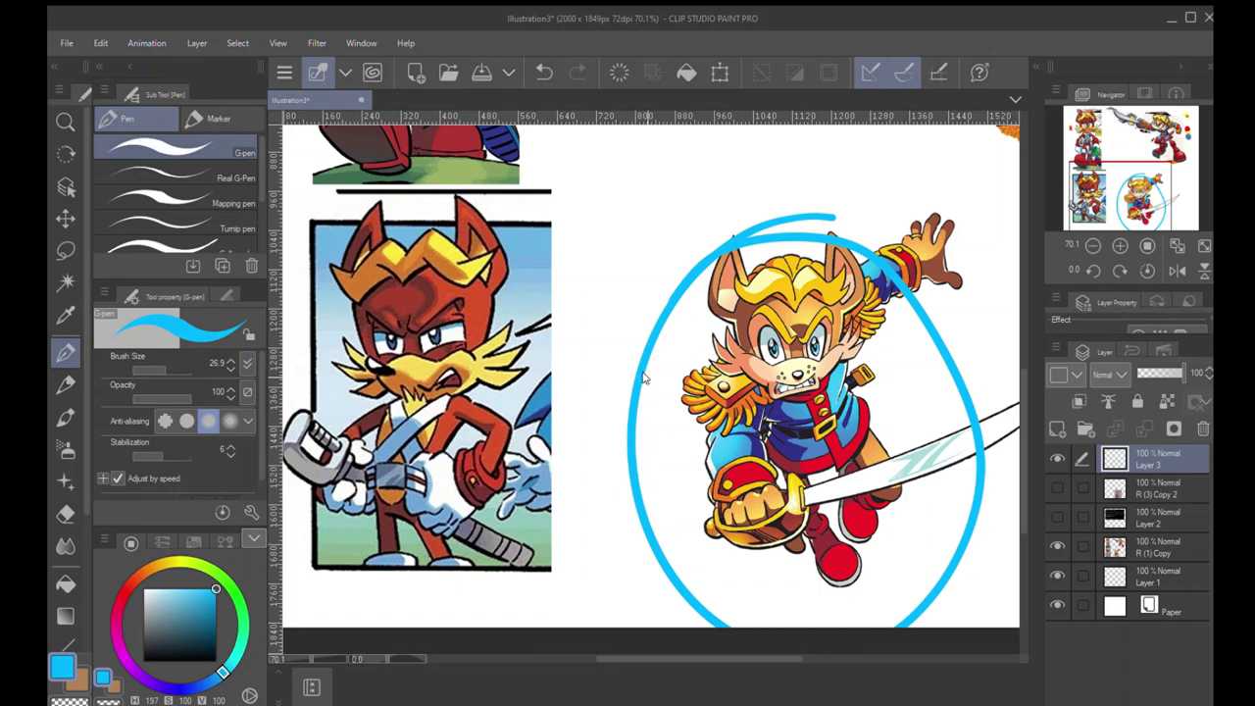
{"action": "key", "text": "ctrl+z"}
{"action": "mouse_move", "coordinate": [684, 371]}
{"action": "left_mouse_down"}
{"action": "mouse_move", "coordinate": [774, 221]}
{"action": "mouse_move", "coordinate": [641, 347]}
{"action": "left_mouse_up"}
{"action": "key", "text": "ctrl+z"}
{"action": "left_click_drag", "start_coordinate": [353, 504], "coordinate": [393, 177]}
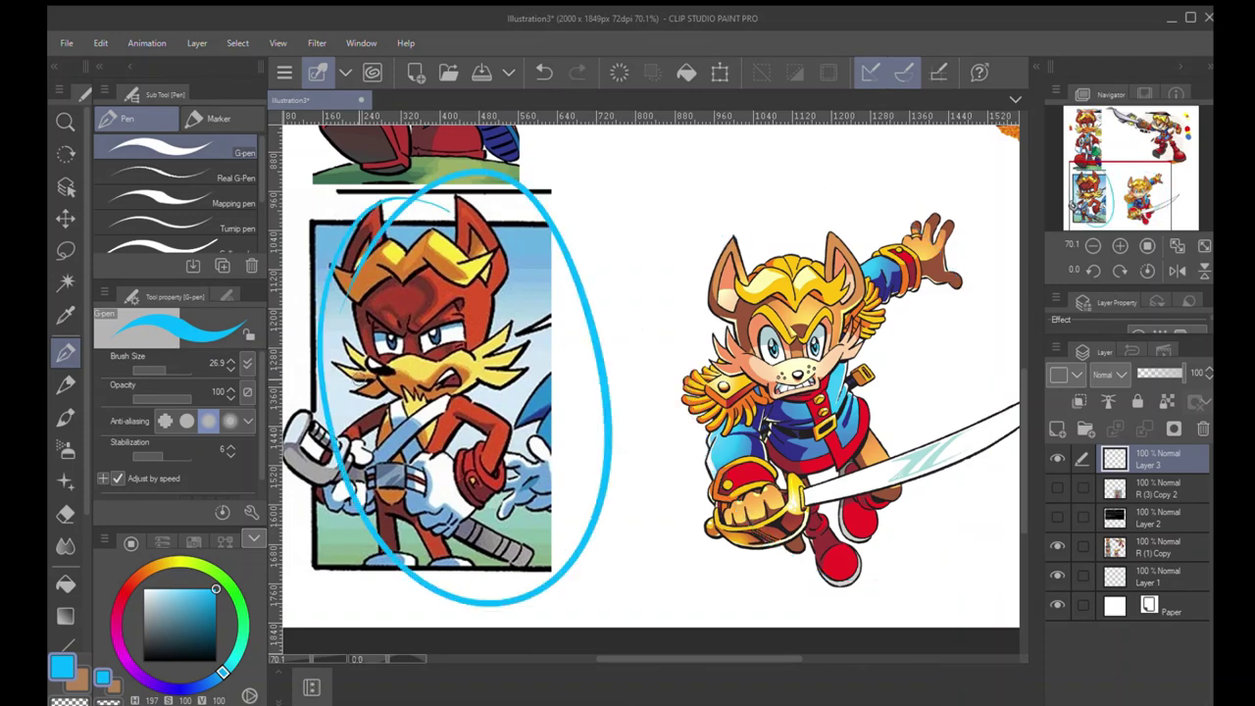
{"action": "key", "text": "ctrl+z"}
Draw a blue trial mark around the sword-swinging reference with the whole canvas in view, and undo it
{"action": "key", "text": "ctrl+space"}
{"action": "left_click_drag", "start_coordinate": [590, 420], "coordinate": [594, 513]}
{"action": "left_click_drag", "start_coordinate": [620, 448], "coordinate": [622, 438]}
{"action": "scroll", "coordinate": [621, 438], "scroll_direction": "up", "scroll_amount": 1}
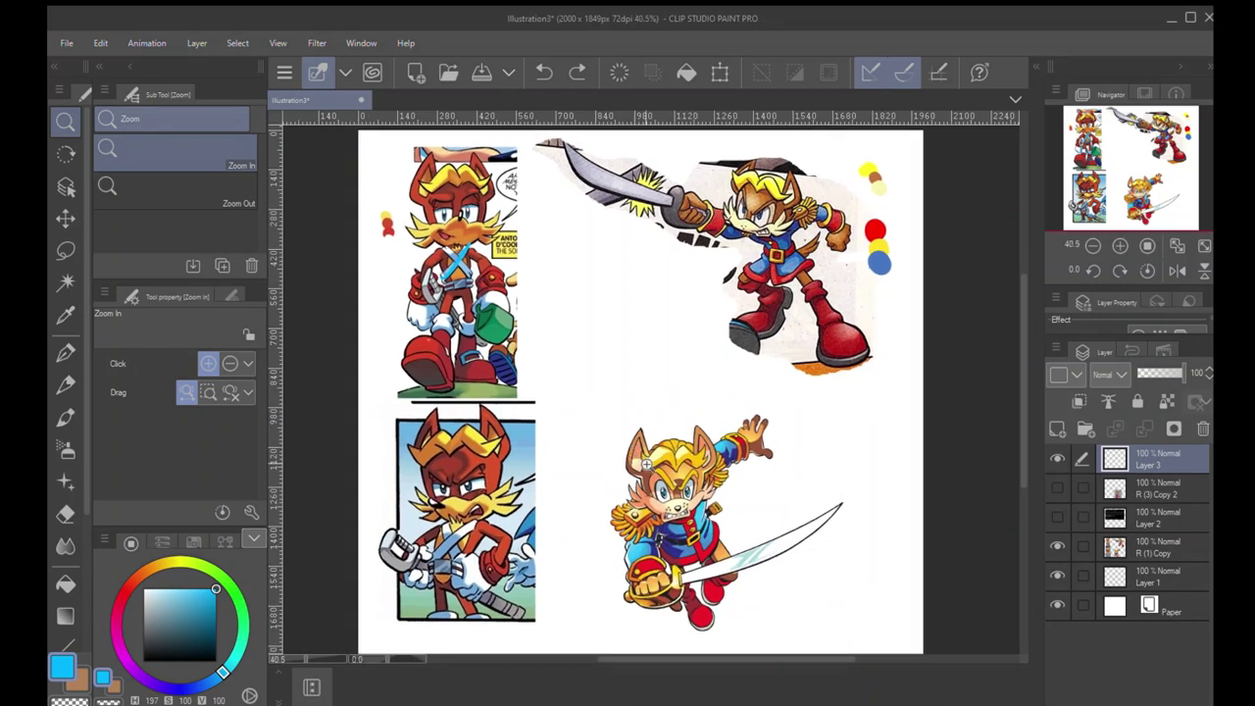
{"action": "key", "text": "p"}
{"action": "mouse_move", "coordinate": [804, 145]}
{"action": "left_mouse_down"}
{"action": "mouse_move", "coordinate": [908, 183]}
{"action": "mouse_move", "coordinate": [679, 187]}
{"action": "left_mouse_up"}
{"action": "key", "text": "ctrl+z"}
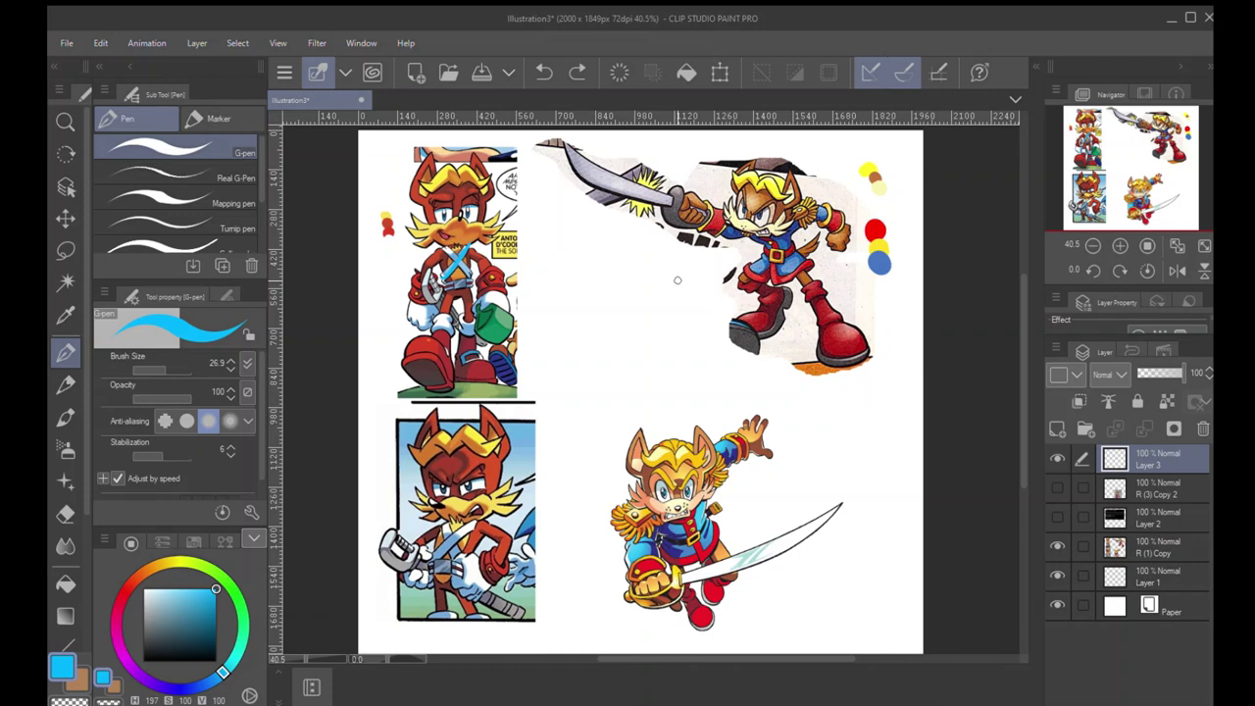
Circle the lower comic panel and the lunging swordsman in blue, and undo both circles
{"action": "mouse_move", "coordinate": [491, 384]}
{"action": "left_mouse_down"}
{"action": "mouse_move", "coordinate": [365, 510]}
{"action": "mouse_move", "coordinate": [524, 422]}
{"action": "left_mouse_up"}
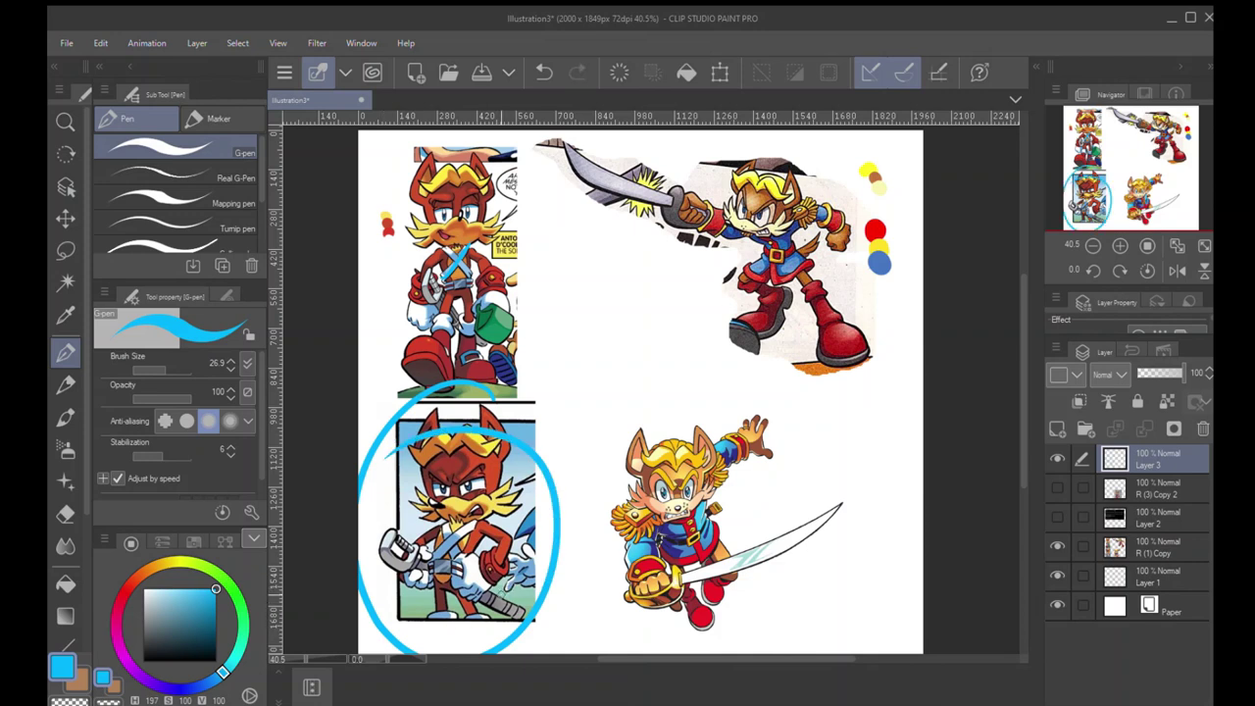
{"action": "left_click_drag", "start_coordinate": [692, 371], "coordinate": [686, 382]}
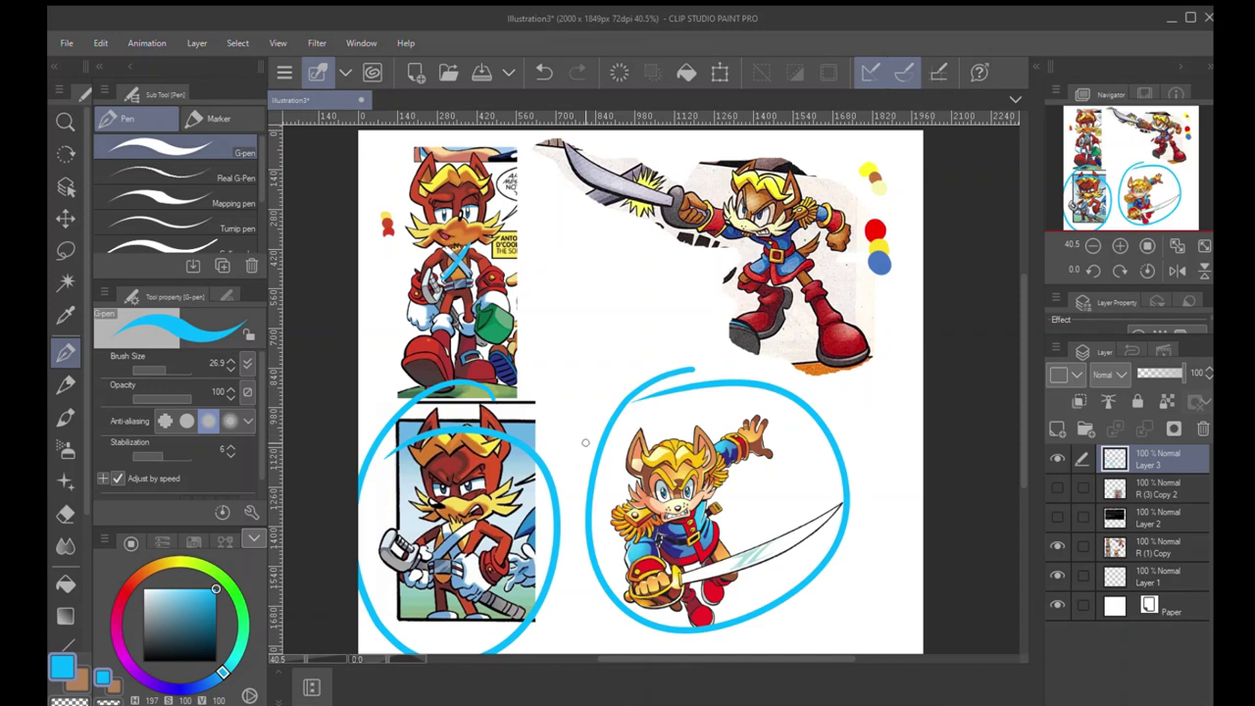
{"action": "key", "text": "ctrl+z"}
{"action": "key", "text": "ctrl+z"}
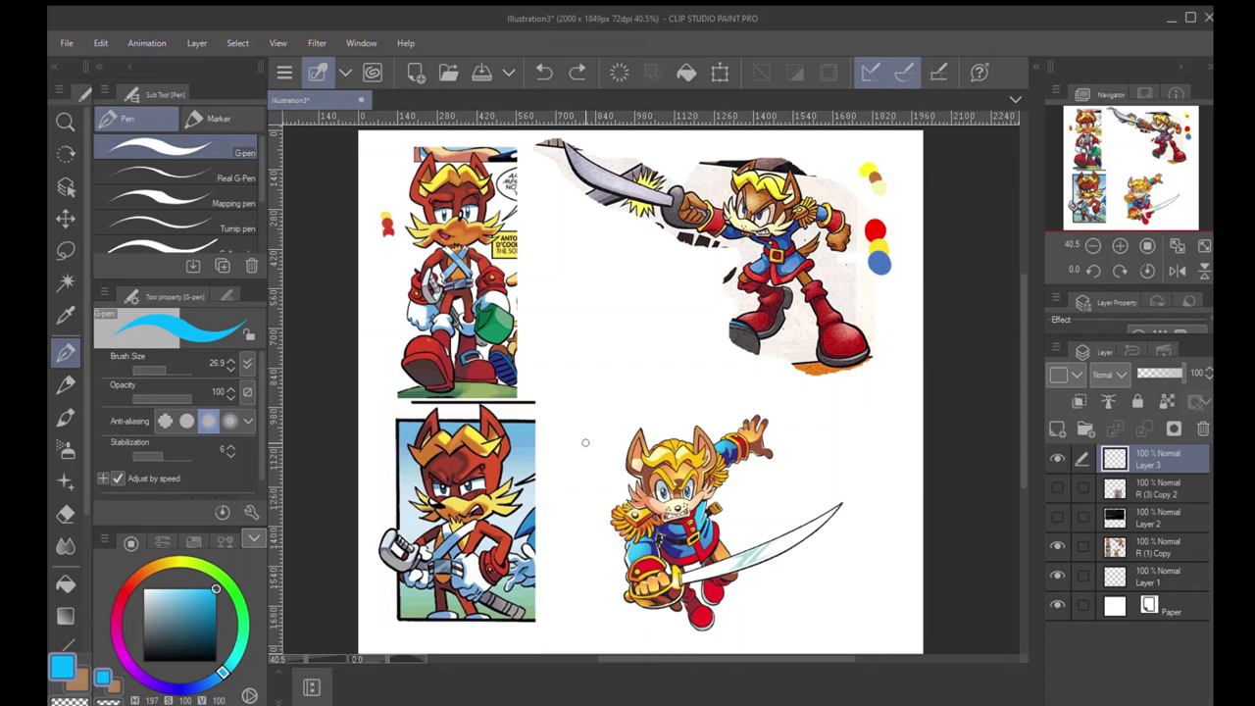
Circle the sword-swinging reference and the upper comic panel in blue, undoing each circle
{"action": "mouse_move", "coordinate": [824, 135]}
{"action": "left_mouse_down"}
{"action": "mouse_move", "coordinate": [716, 389]}
{"action": "mouse_move", "coordinate": [789, 134]}
{"action": "left_mouse_up"}
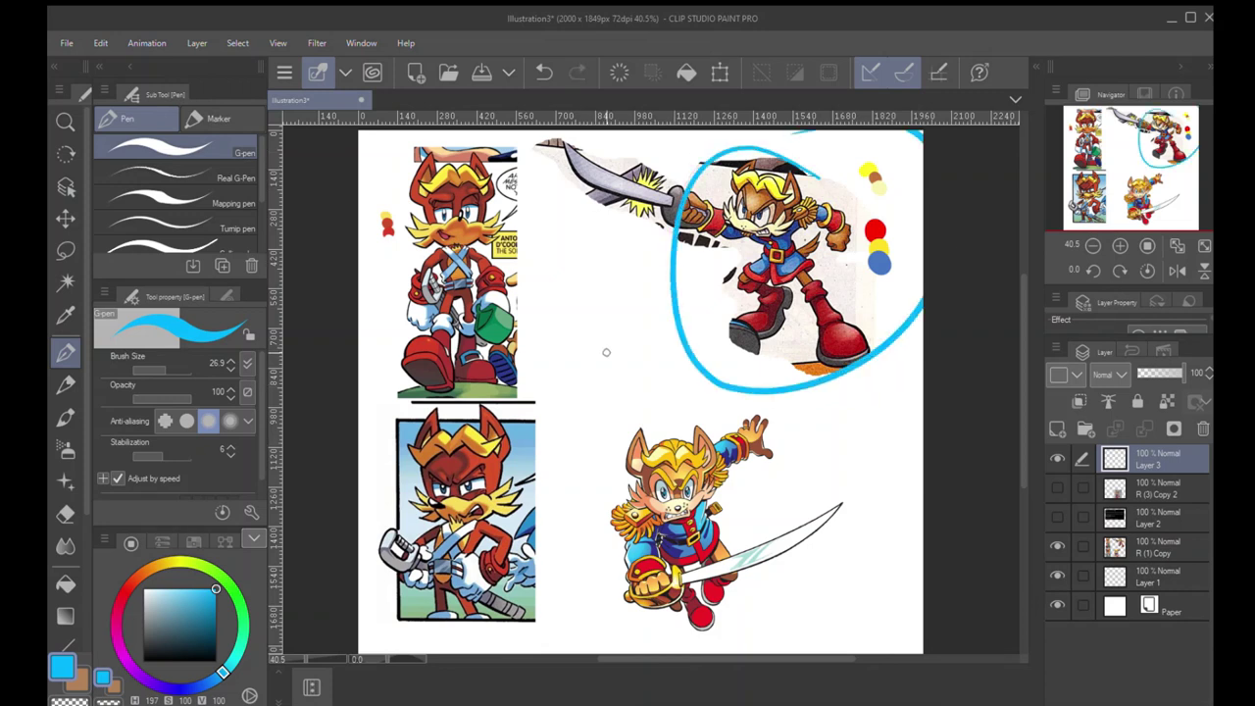
{"action": "key", "text": "ctrl+z"}
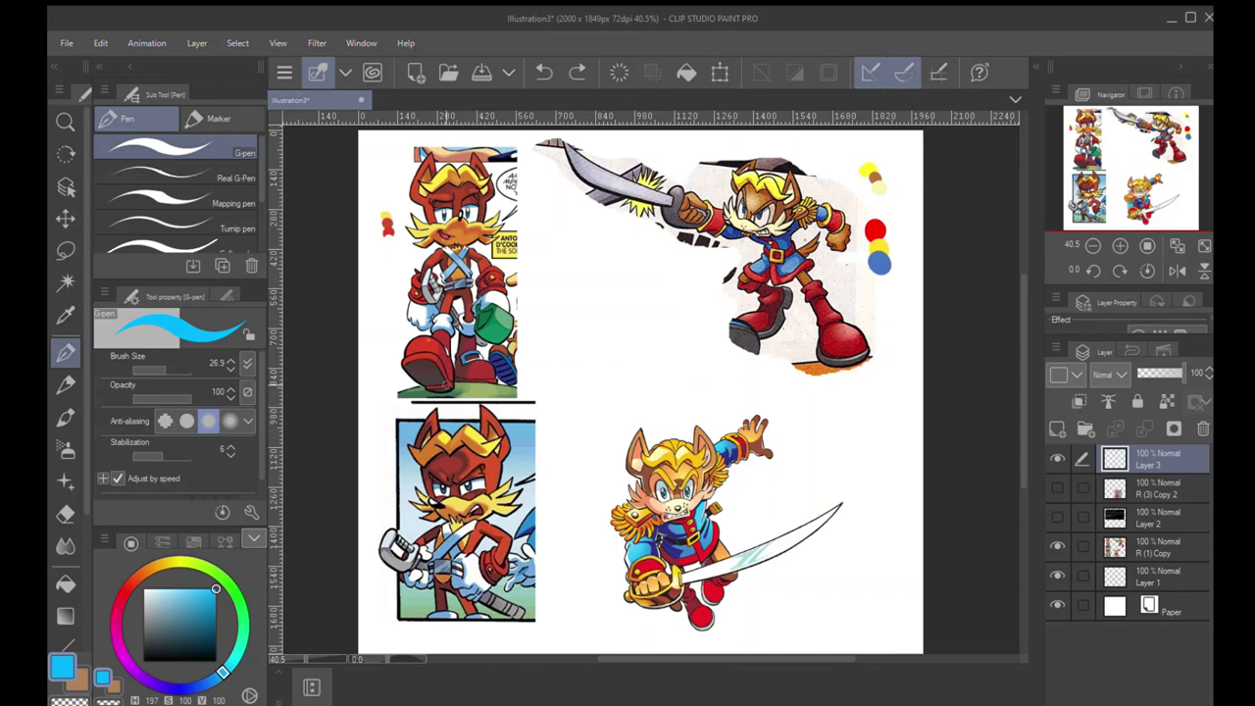
{"action": "mouse_move", "coordinate": [449, 398]}
{"action": "left_mouse_down"}
{"action": "mouse_move", "coordinate": [361, 252]}
{"action": "mouse_move", "coordinate": [566, 174]}
{"action": "mouse_move", "coordinate": [414, 412]}
{"action": "mouse_move", "coordinate": [374, 402]}
{"action": "left_mouse_up"}
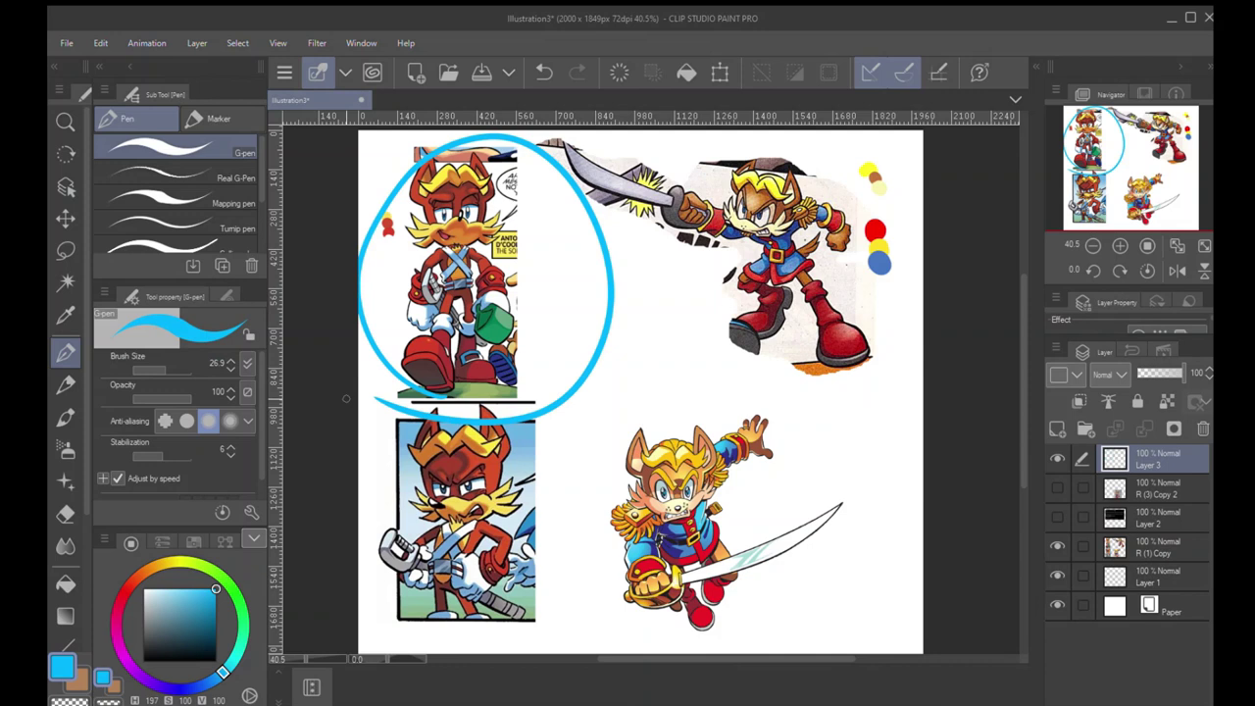
{"action": "key", "text": "ctrl+z"}
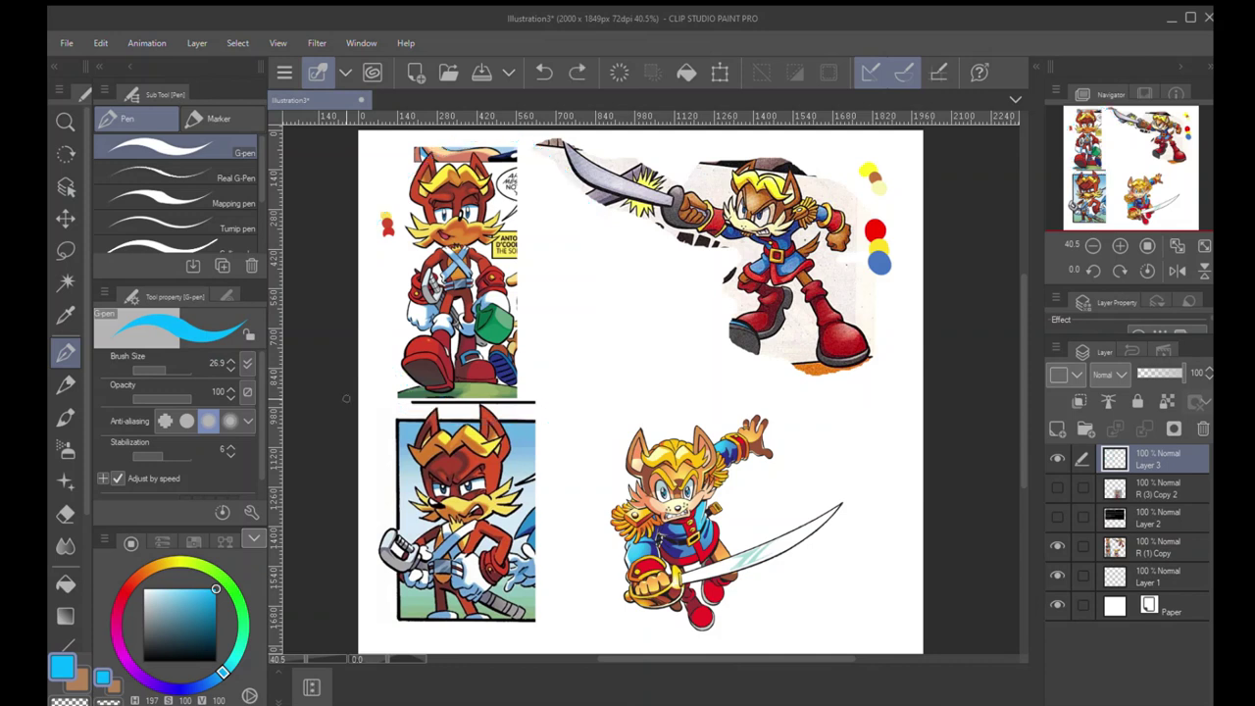
Show Layer 2 with the series announcement text, mark its opening lines in blue, and undo the mark
{"action": "left_click", "coordinate": [1054, 514]}
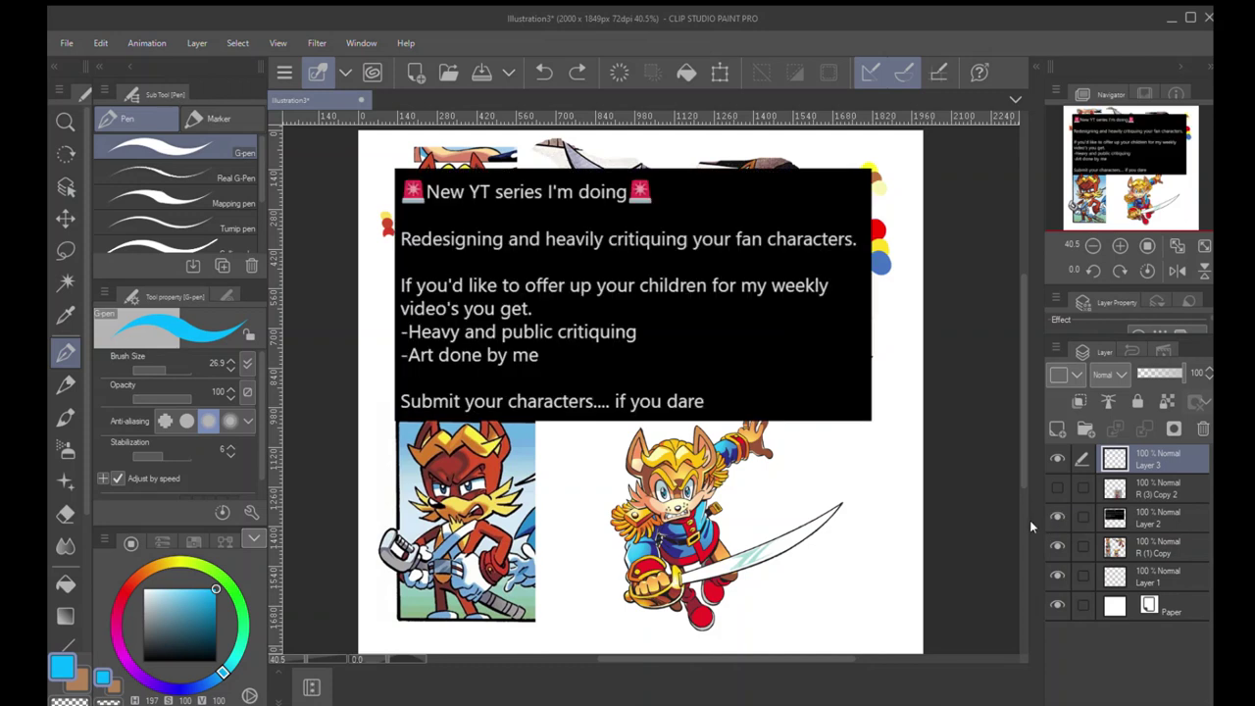
{"action": "mouse_move", "coordinate": [407, 213]}
{"action": "left_mouse_down"}
{"action": "mouse_move", "coordinate": [713, 162]}
{"action": "mouse_move", "coordinate": [521, 247]}
{"action": "left_mouse_up"}
{"action": "key", "text": "ctrl+z"}
Circle the two drawings below the announcement text in blue, undoing each circle
{"action": "left_click_drag", "start_coordinate": [676, 403], "coordinate": [638, 405]}
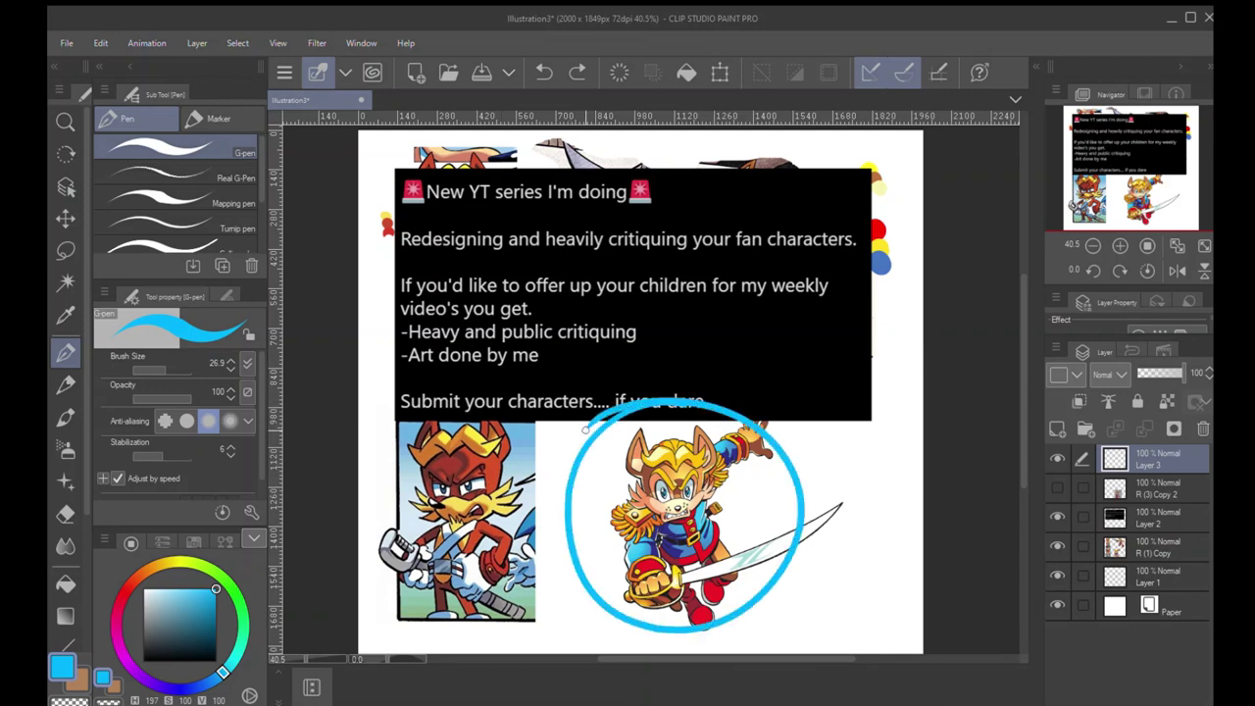
{"action": "key", "text": "ctrl+z"}
{"action": "mouse_move", "coordinate": [461, 394]}
{"action": "left_mouse_down"}
{"action": "mouse_move", "coordinate": [520, 616]}
{"action": "mouse_move", "coordinate": [392, 421]}
{"action": "left_mouse_up"}
{"action": "key", "text": "ctrl+z"}
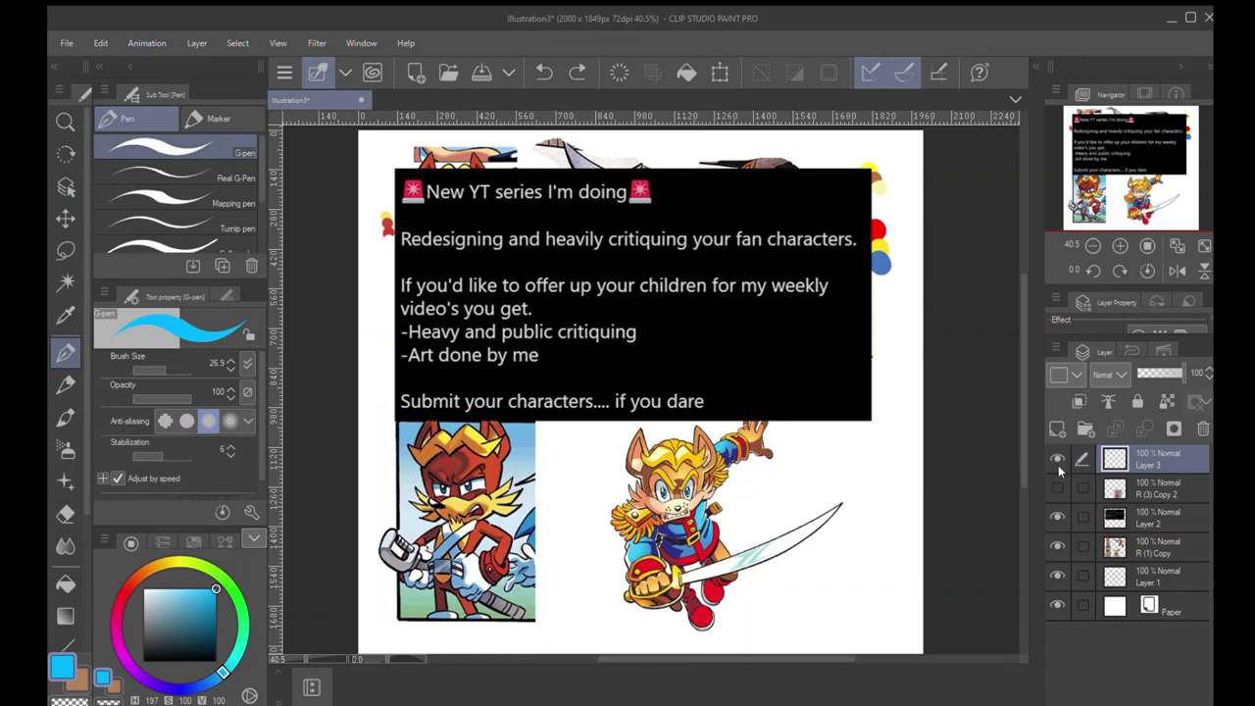
Draw two blue trial marks around the announcement text, undoing each one
{"action": "mouse_move", "coordinate": [386, 181]}
{"action": "left_mouse_down"}
{"action": "mouse_move", "coordinate": [388, 220]}
{"action": "mouse_move", "coordinate": [860, 164]}
{"action": "mouse_move", "coordinate": [396, 168]}
{"action": "left_mouse_up"}
{"action": "key", "text": "ctrl+z"}
{"action": "mouse_move", "coordinate": [363, 245]}
{"action": "left_mouse_down"}
{"action": "mouse_move", "coordinate": [825, 215]}
{"action": "mouse_move", "coordinate": [872, 295]}
{"action": "mouse_move", "coordinate": [399, 295]}
{"action": "mouse_move", "coordinate": [359, 311]}
{"action": "left_mouse_up"}
{"action": "key", "text": "ctrl+z"}
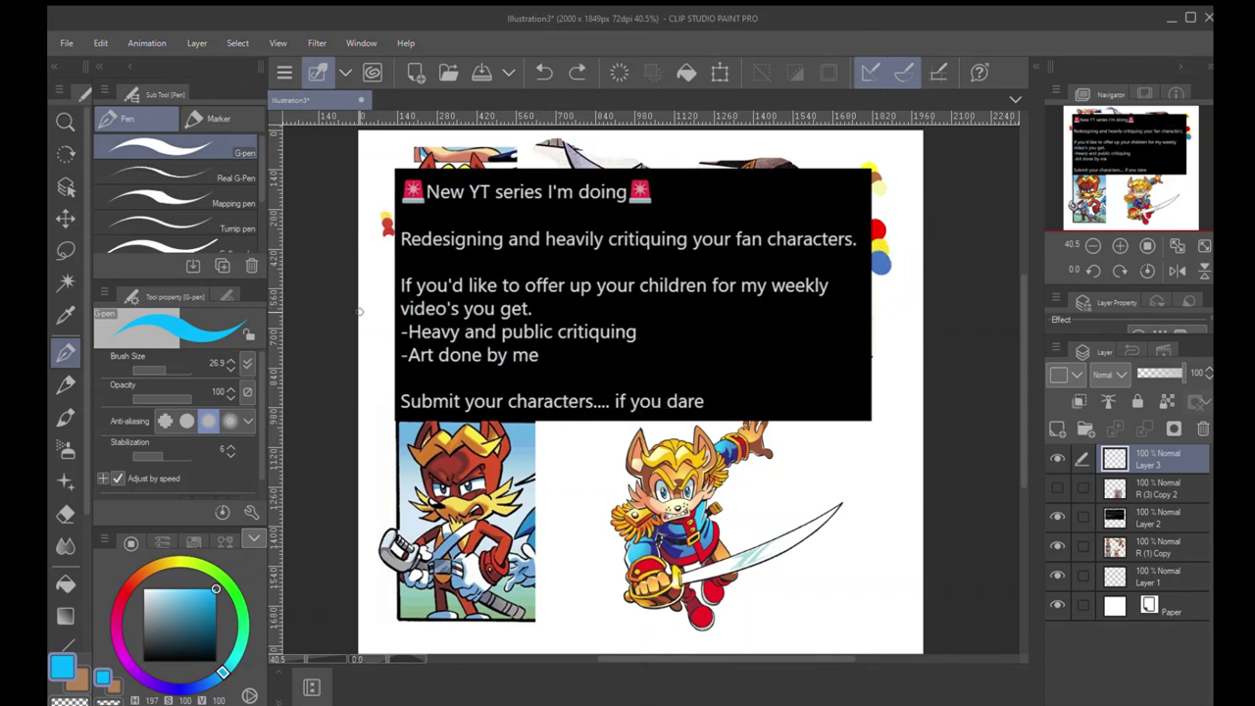